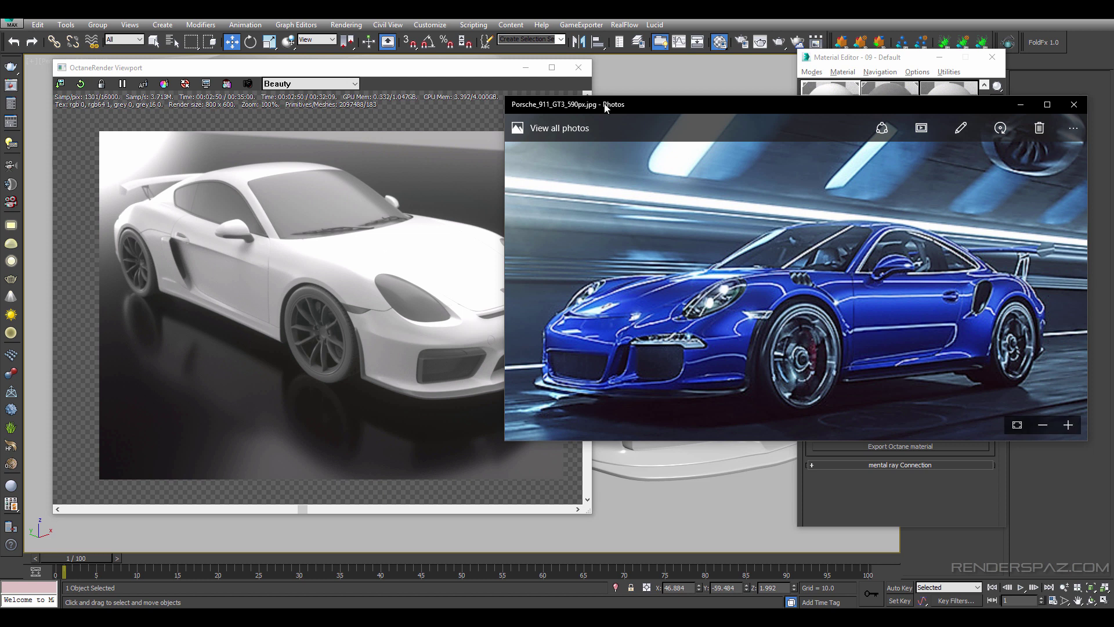
- Put away the Porsche reference photo, select the 09 - Default glossy material and set its Diffuse channel to Texture
{"action": "left_click_drag", "start_coordinate": [719, 105], "coordinate": [709, 114]}
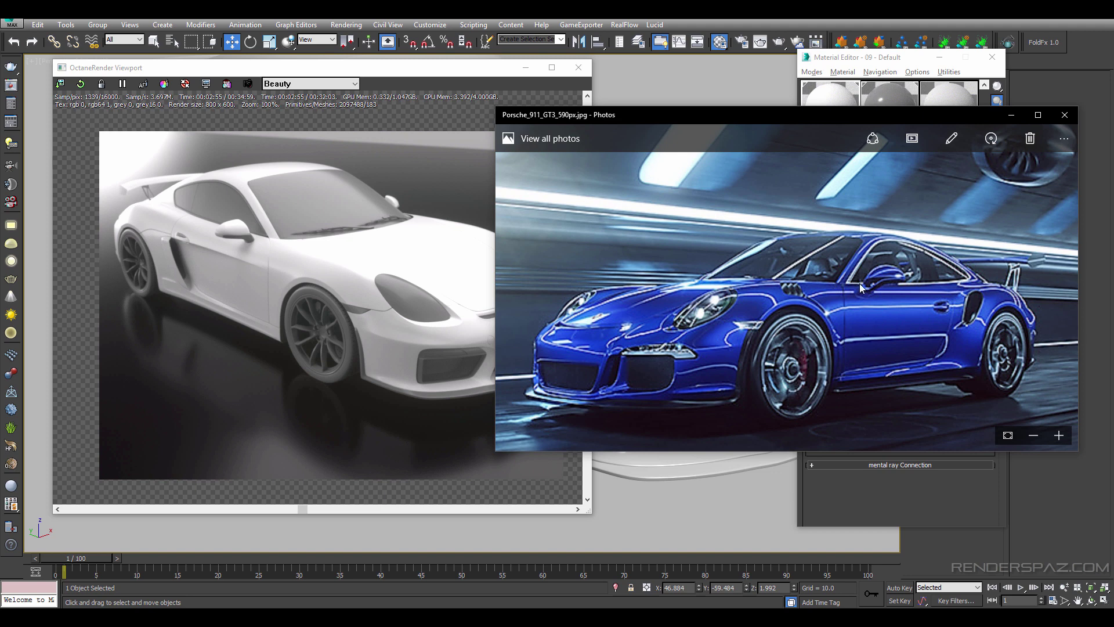
{"action": "left_click", "coordinate": [1011, 115]}
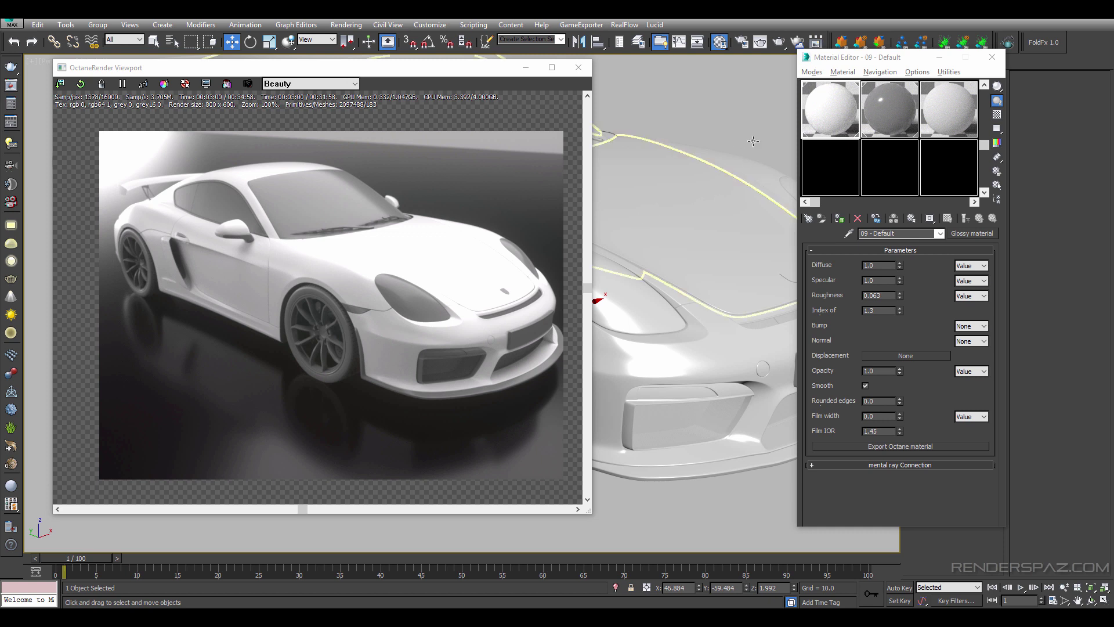
{"action": "left_click", "coordinate": [889, 167]}
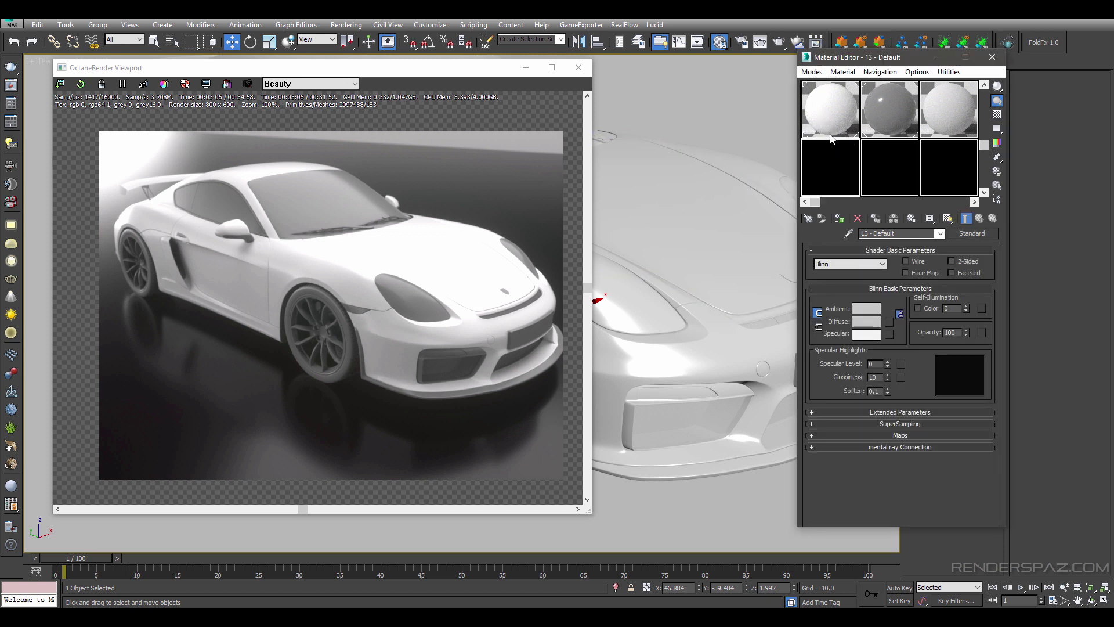
{"action": "left_click", "coordinate": [831, 105]}
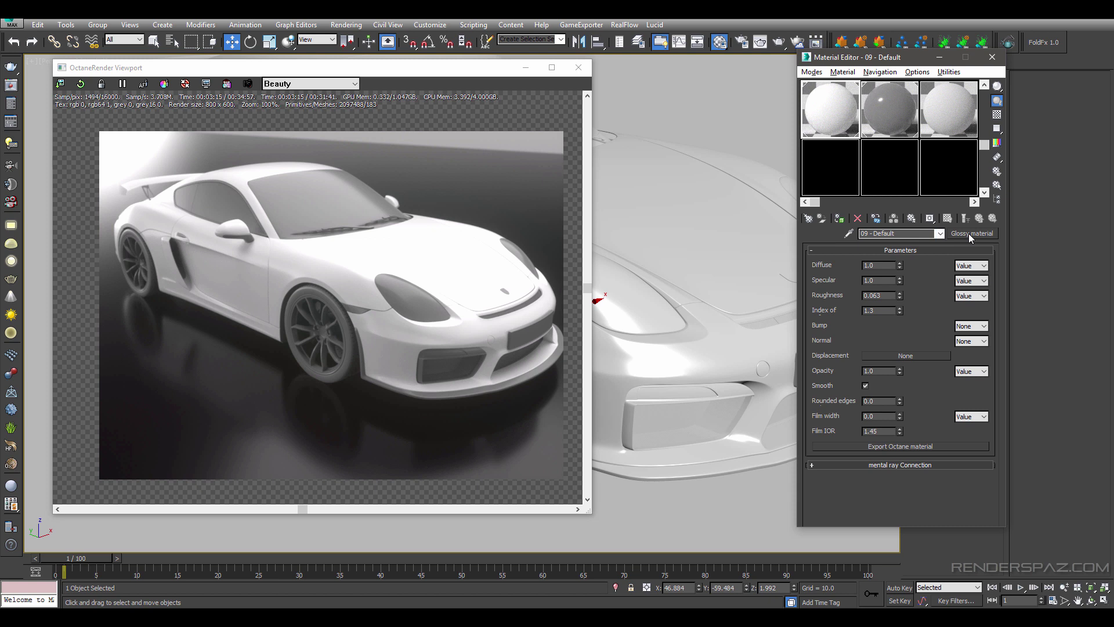
{"action": "left_click", "coordinate": [974, 267]}
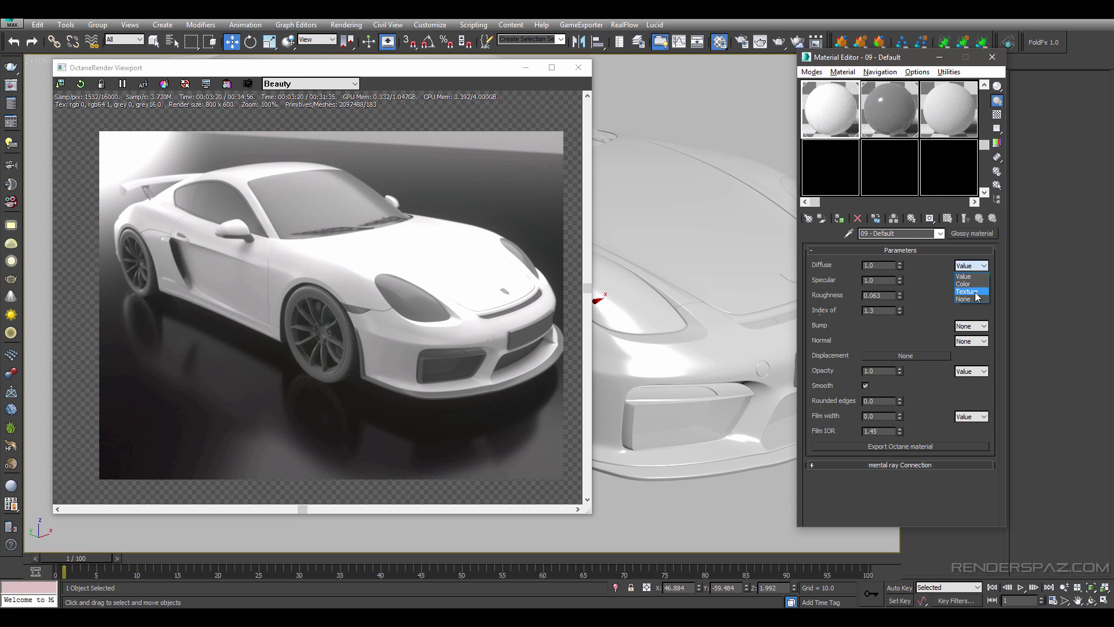
{"action": "left_click", "coordinate": [976, 293]}
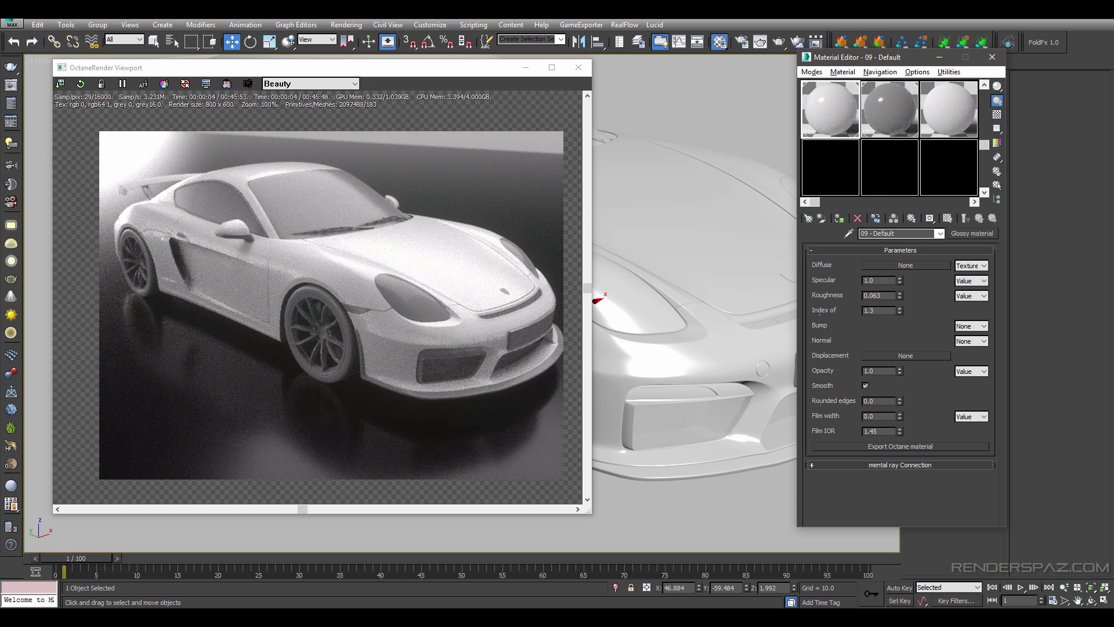
- Check the blue Porsche reference photo once more and assign a Mix texture to the material's Diffuse channel
{"action": "key", "text": "alt+Tab"}
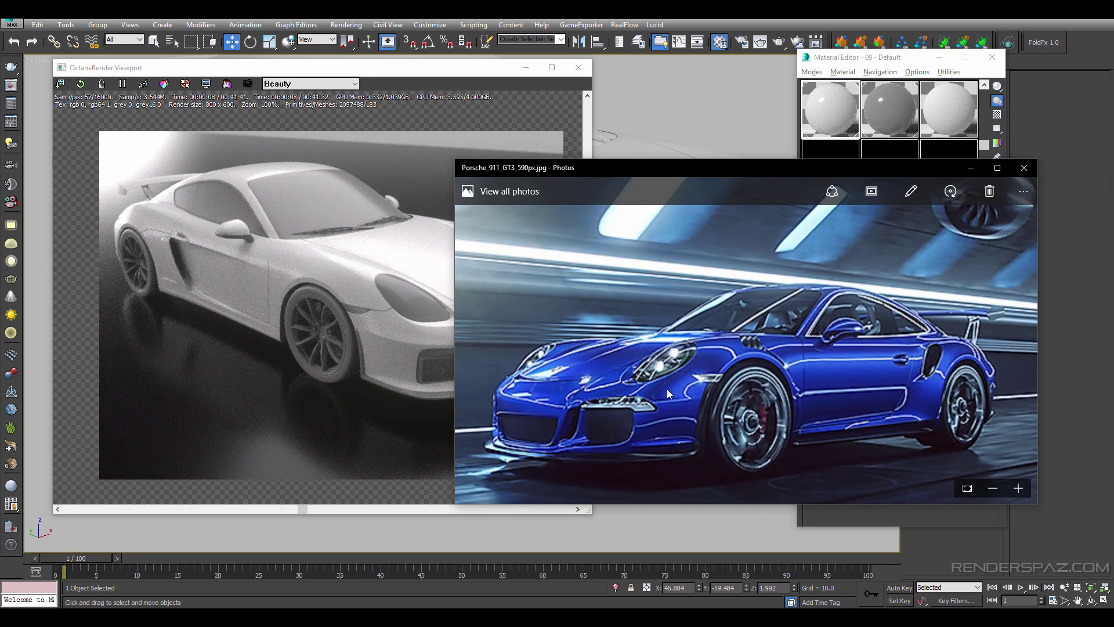
{"action": "key", "text": "alt+Tab"}
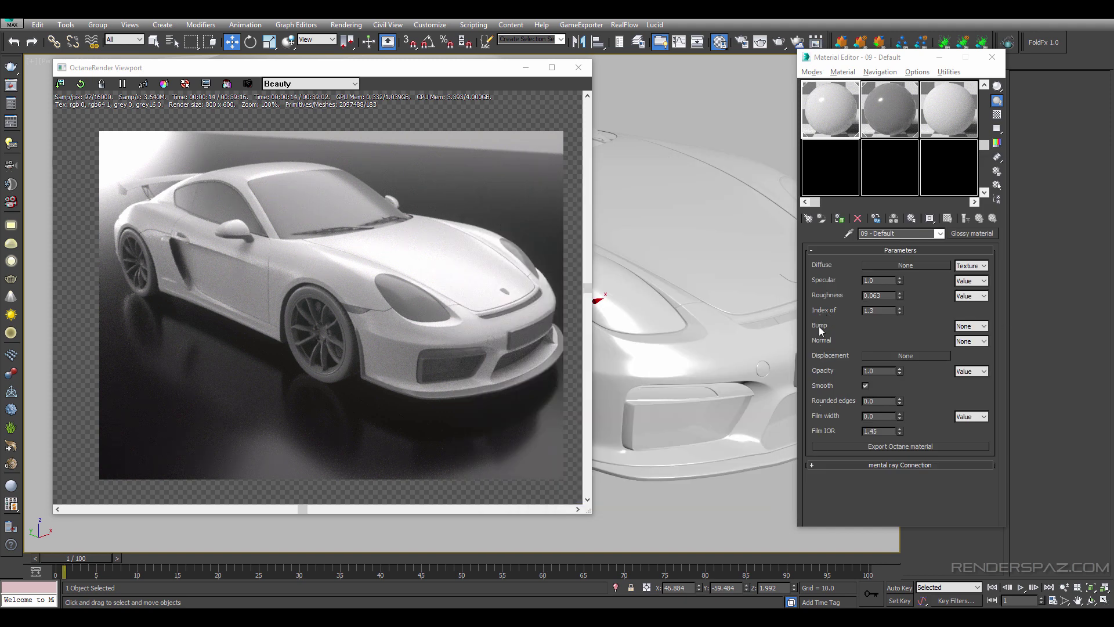
{"action": "left_click", "coordinate": [900, 265]}
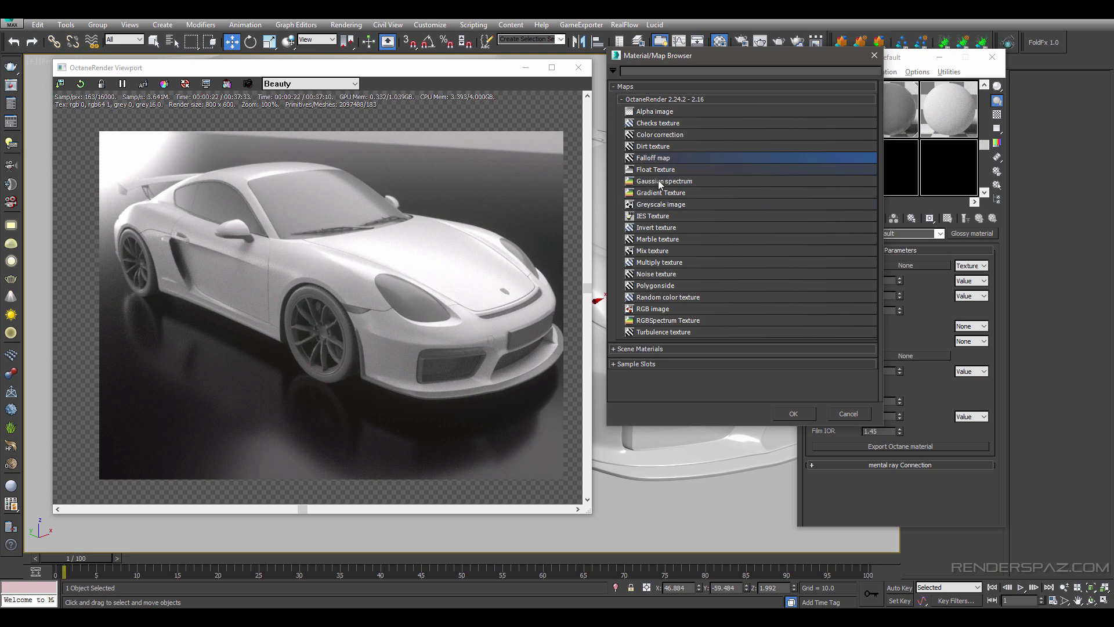
{"action": "double_click", "coordinate": [663, 249]}
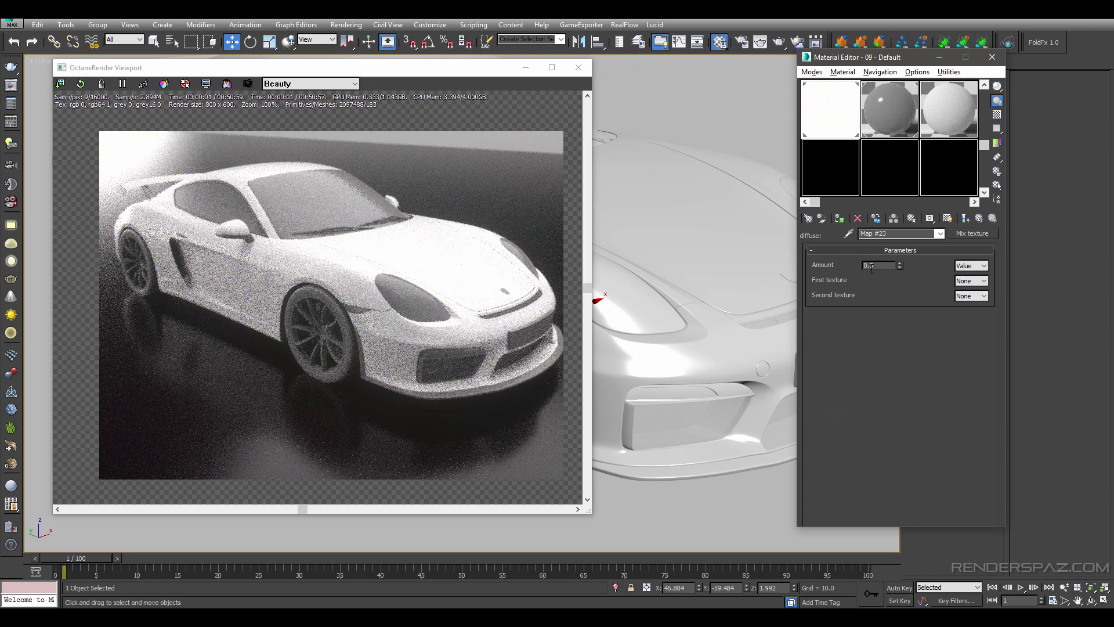
- Drive the Mix texture's amount with a Falloff map using a falloff skew of 6.0, and return to the Mix texture
{"action": "left_click", "coordinate": [969, 266]}
{"action": "left_click", "coordinate": [967, 291]}
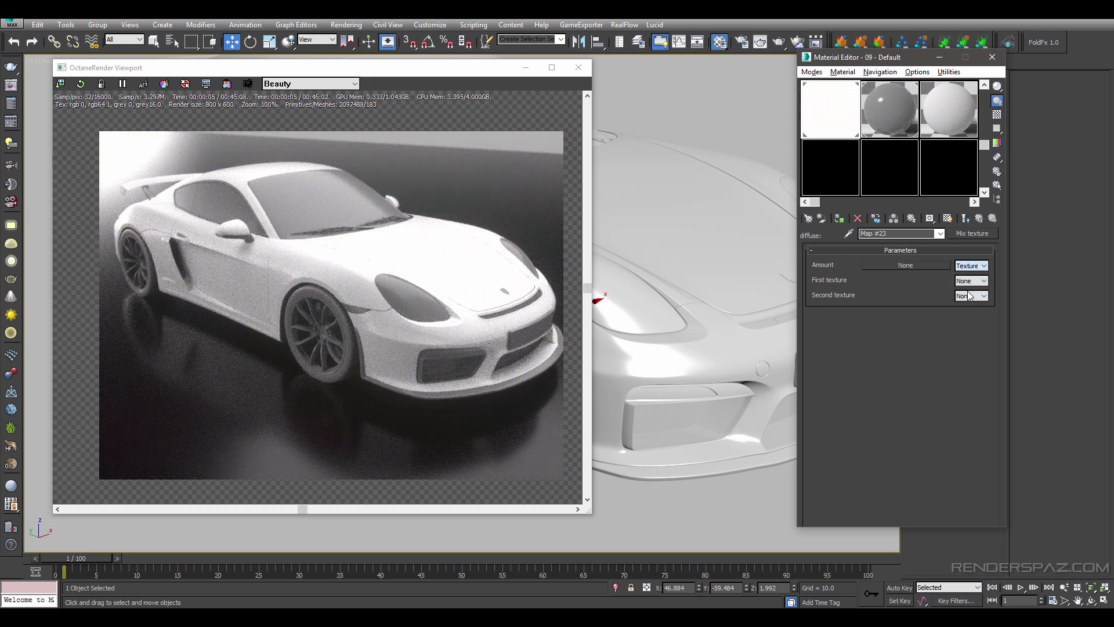
{"action": "left_click", "coordinate": [921, 270]}
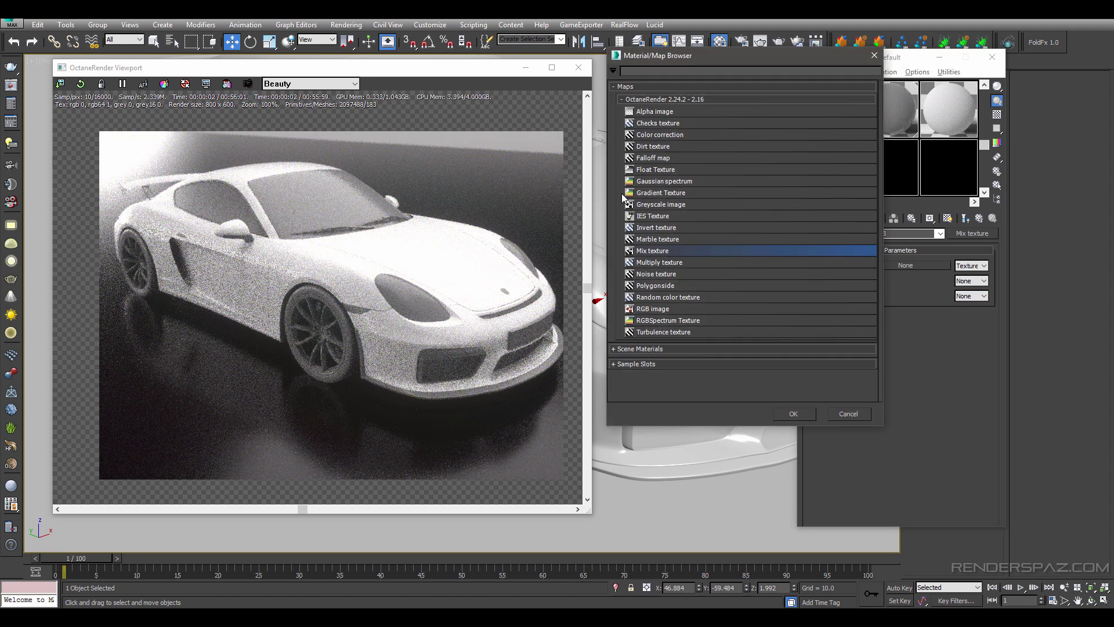
{"action": "double_click", "coordinate": [648, 162]}
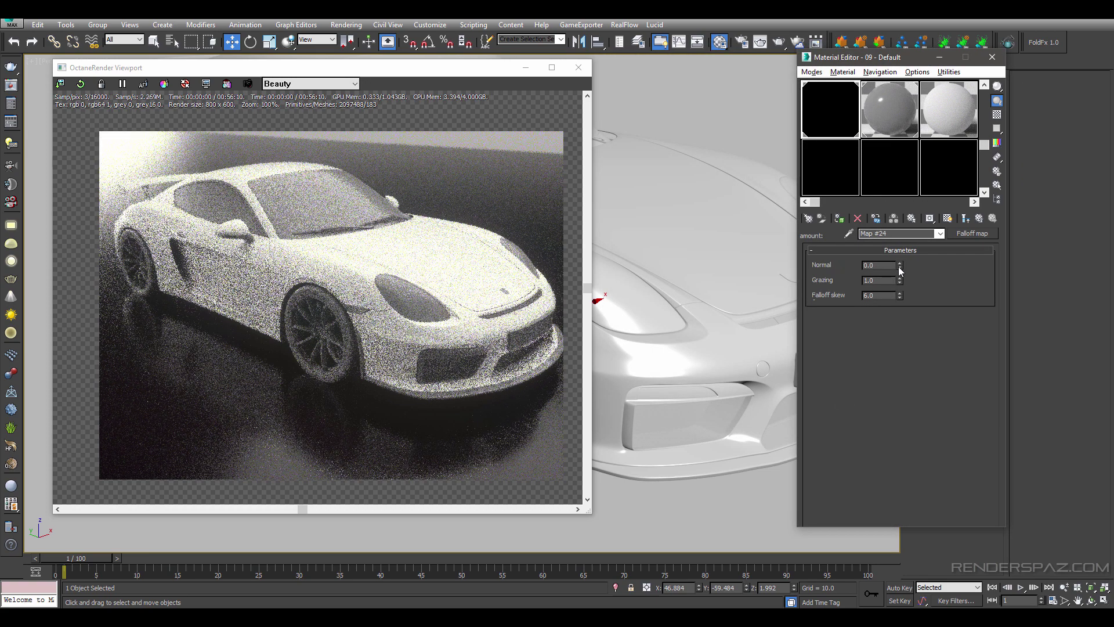
{"action": "double_click", "coordinate": [878, 295]}
{"action": "type", "text": "5"}
{"action": "key", "text": "Return"}
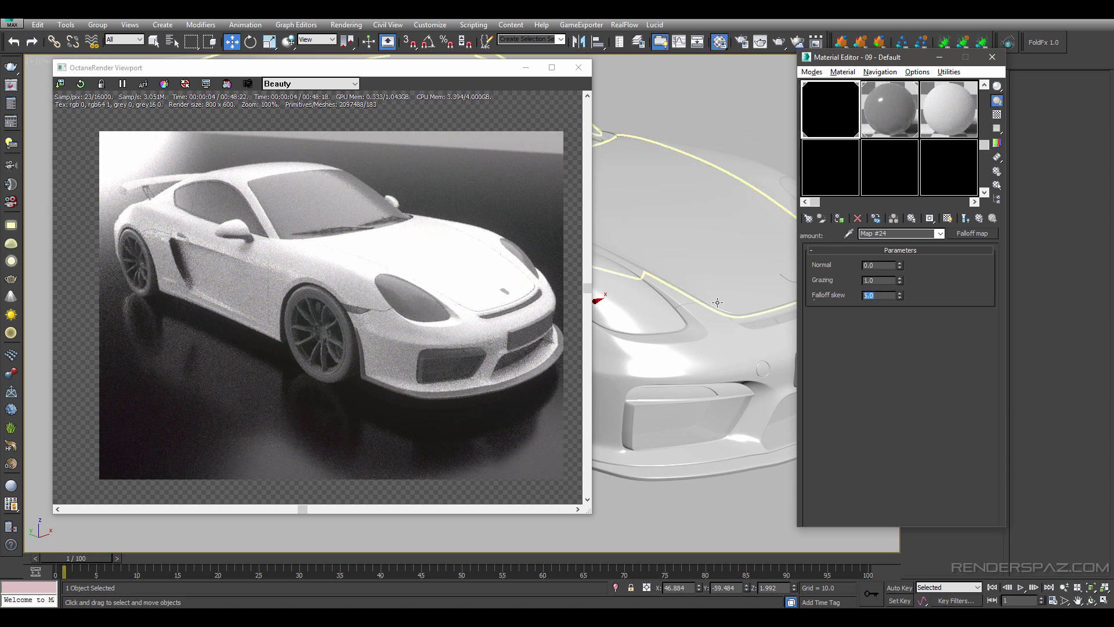
{"action": "type", "text": "6"}
{"action": "key", "text": "Return"}
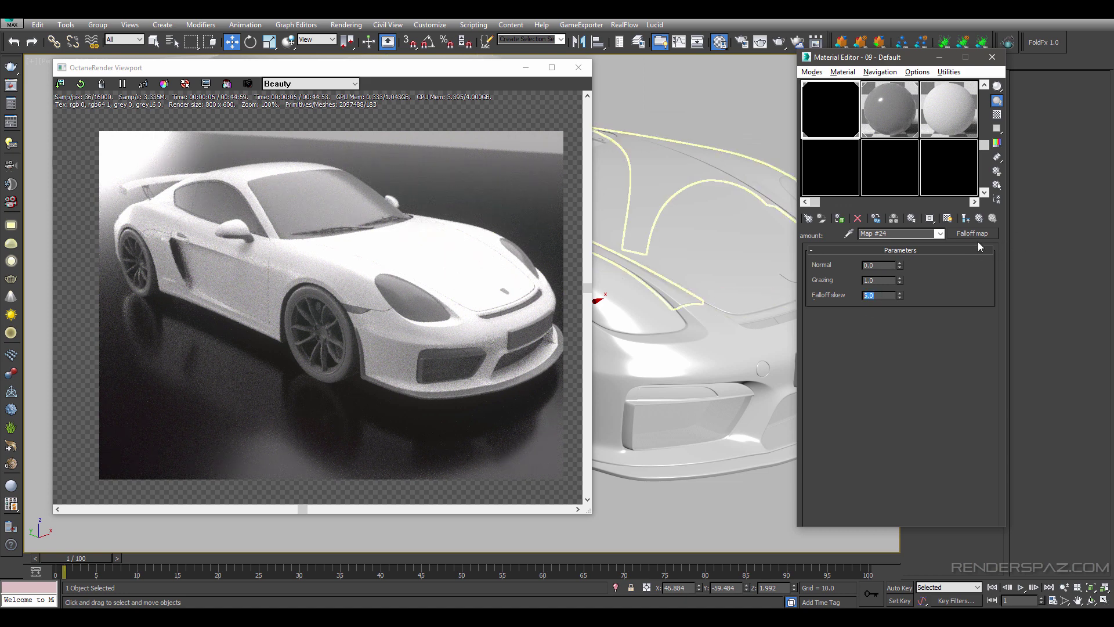
{"action": "left_click", "coordinate": [979, 218]}
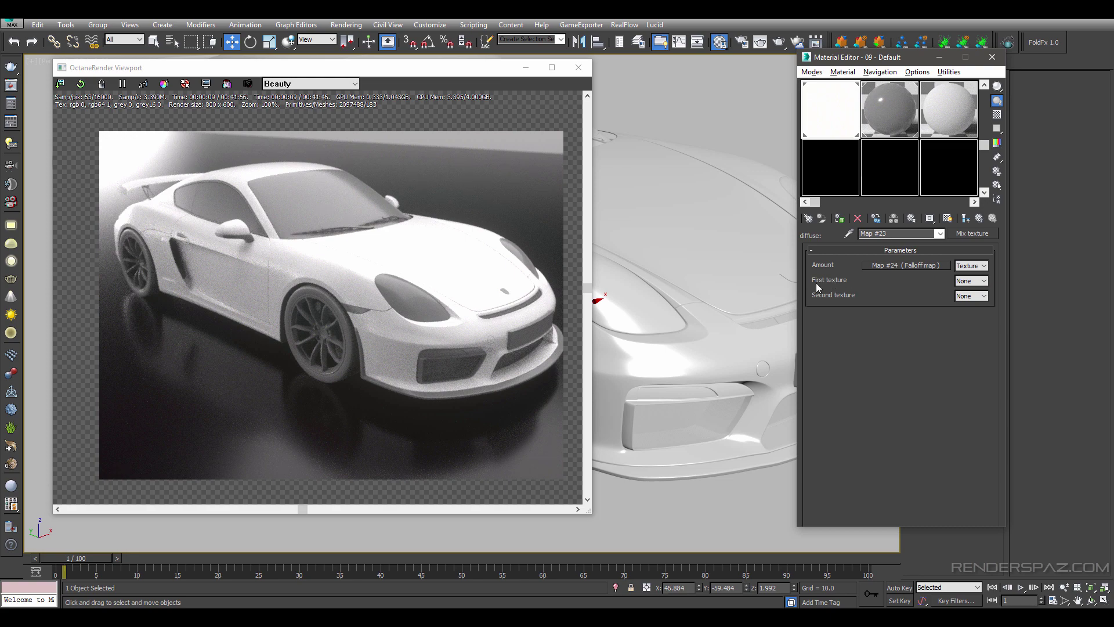
- Set the Mix texture's first texture to a strong blue colour, about RGB 0, 12, 176
{"action": "left_click", "coordinate": [970, 280]}
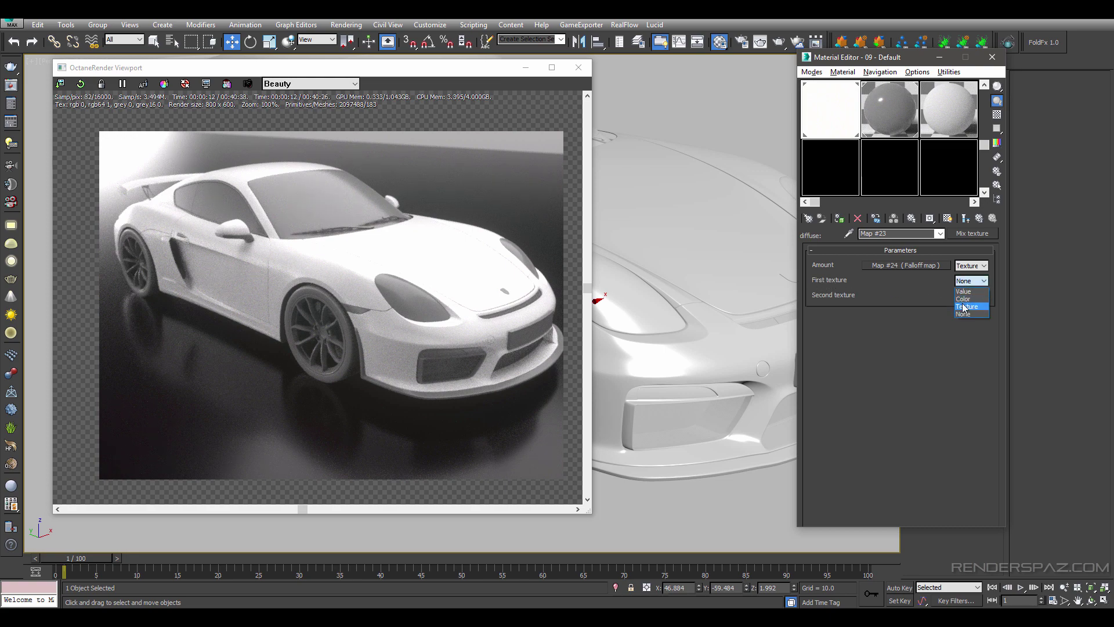
{"action": "left_click", "coordinate": [963, 298]}
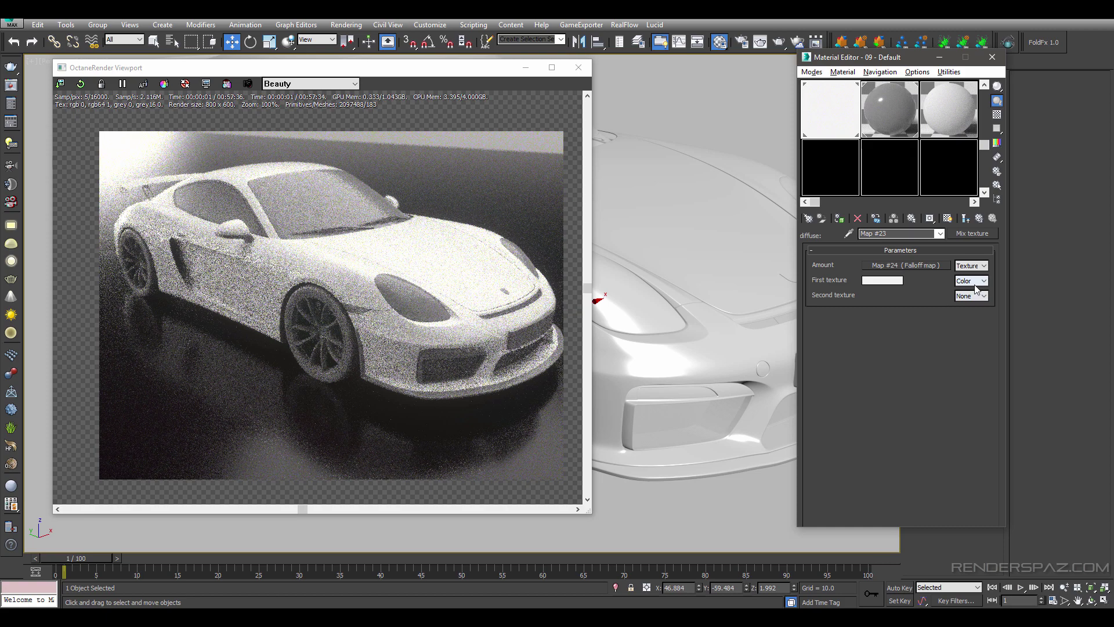
{"action": "left_click", "coordinate": [882, 281]}
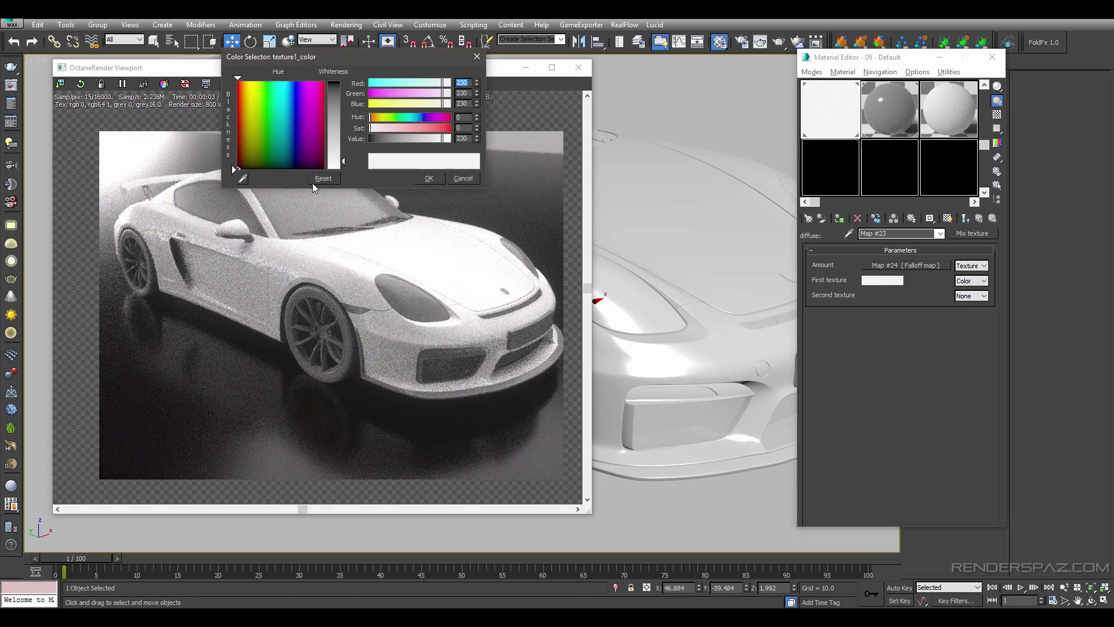
{"action": "left_click", "coordinate": [295, 110]}
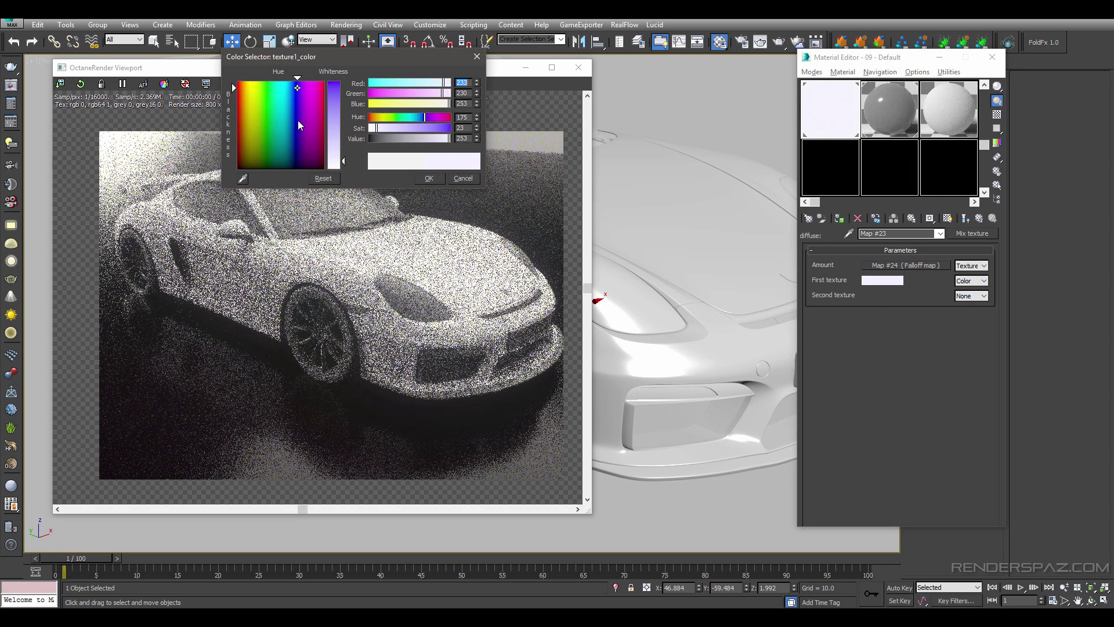
{"action": "left_click", "coordinate": [287, 99]}
{"action": "left_click_drag", "start_coordinate": [343, 160], "coordinate": [343, 82]}
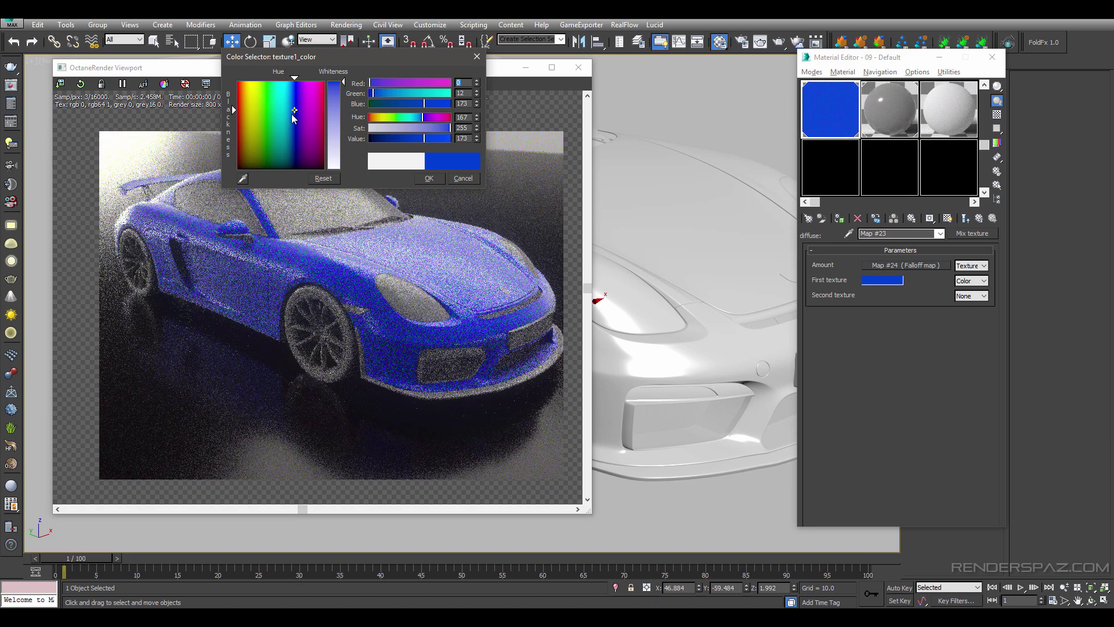
{"action": "left_click", "coordinate": [295, 109]}
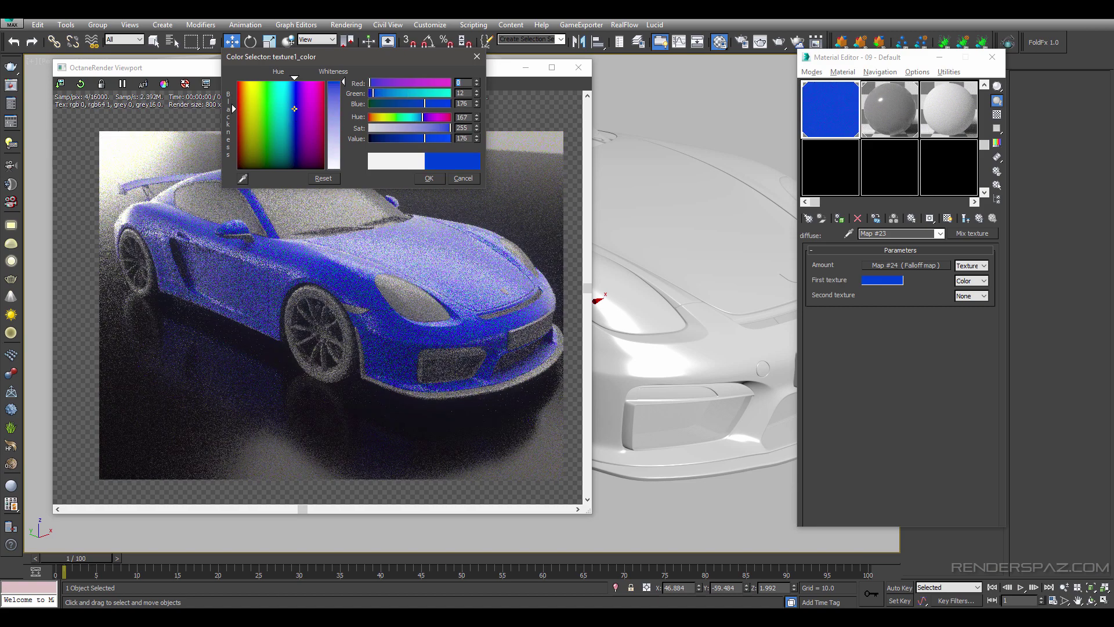
{"action": "left_click", "coordinate": [429, 178]}
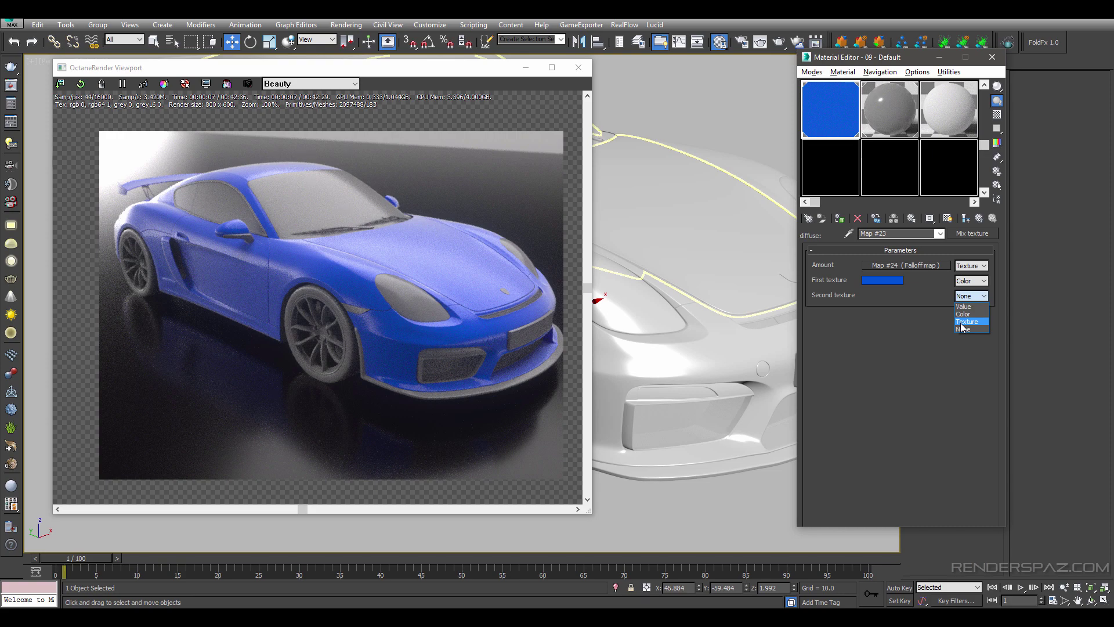
- Set the Mix texture's second texture to a dark blue colour, about RGB 0, 8, 44
{"action": "left_click", "coordinate": [963, 314]}
{"action": "left_click", "coordinate": [882, 295]}
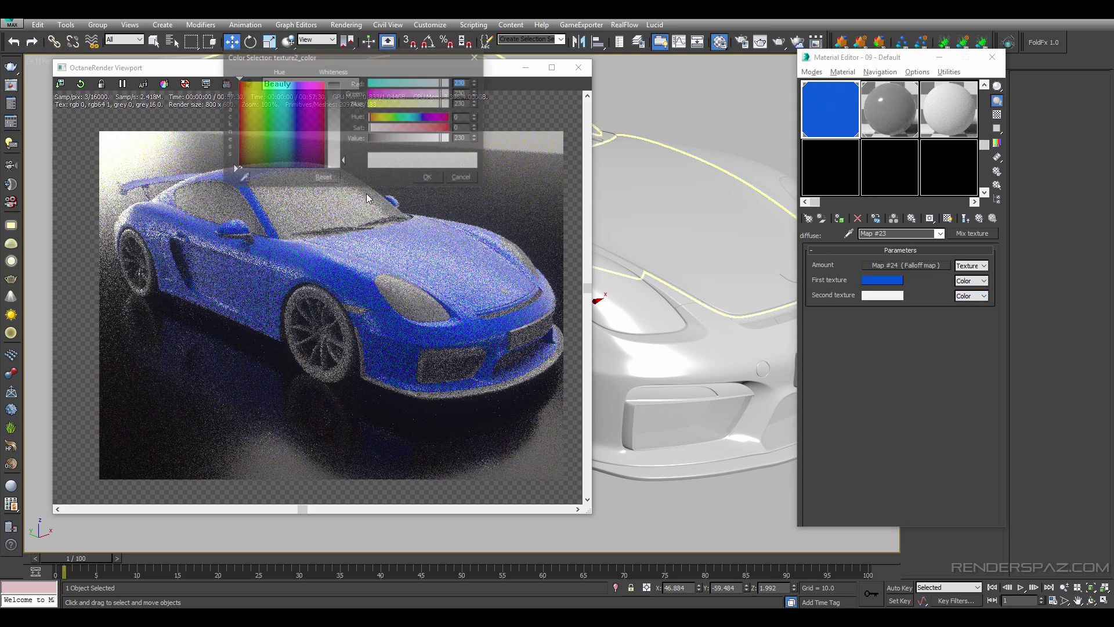
{"action": "left_click_drag", "start_coordinate": [254, 150], "coordinate": [295, 159]}
{"action": "left_click", "coordinate": [292, 154]}
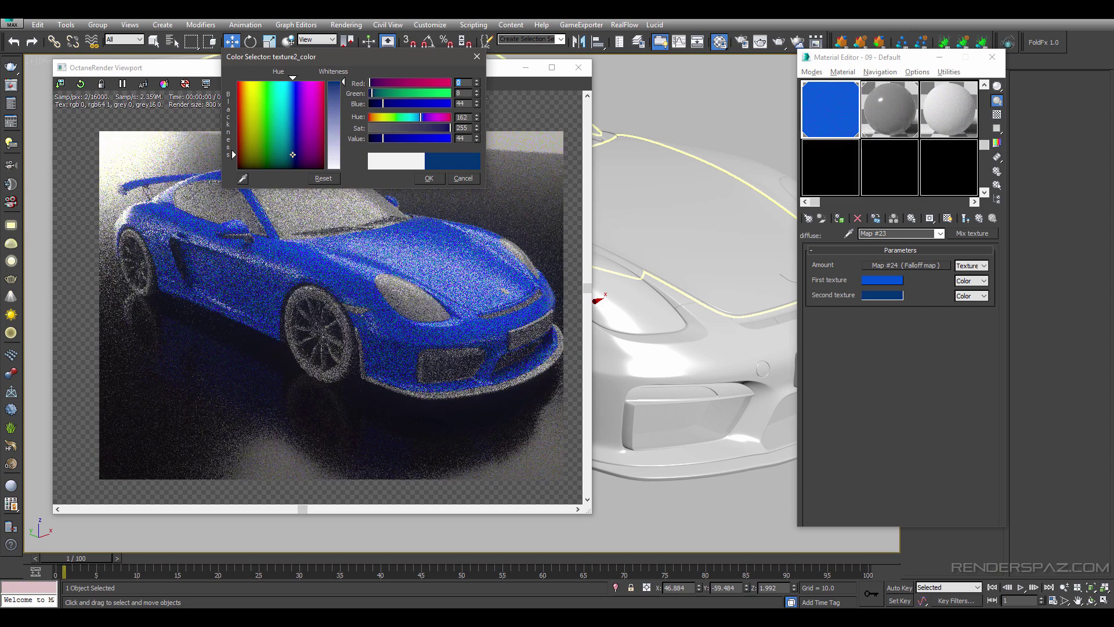
{"action": "left_click", "coordinate": [429, 178]}
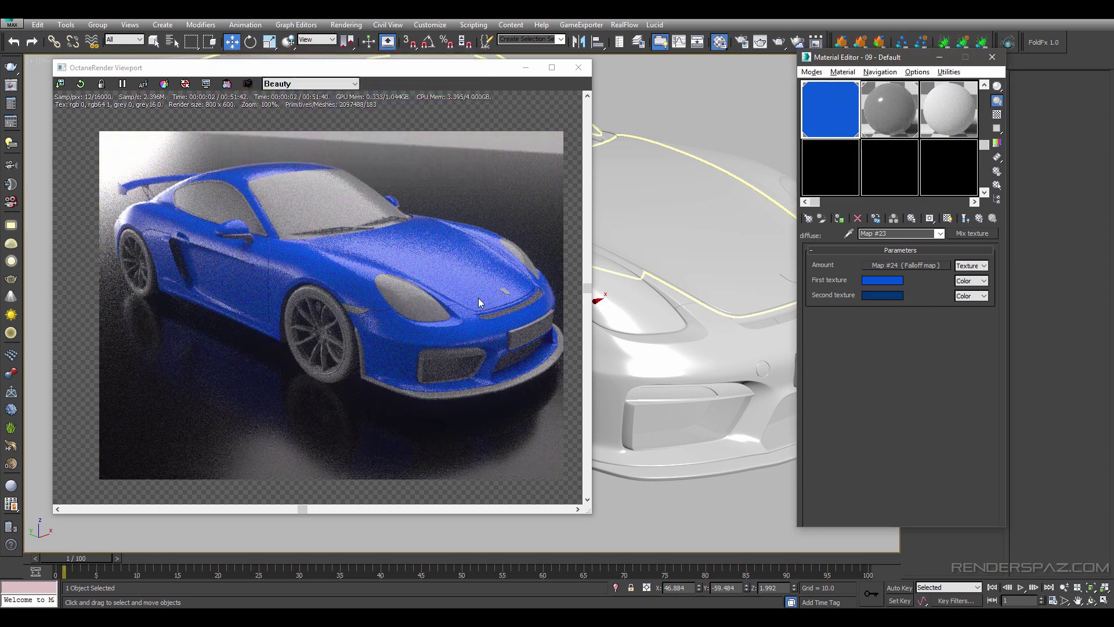
- Review the Falloff map's settings and examine the blue paint on the door and front fender closely in the Octane render
{"action": "left_click", "coordinate": [911, 264]}
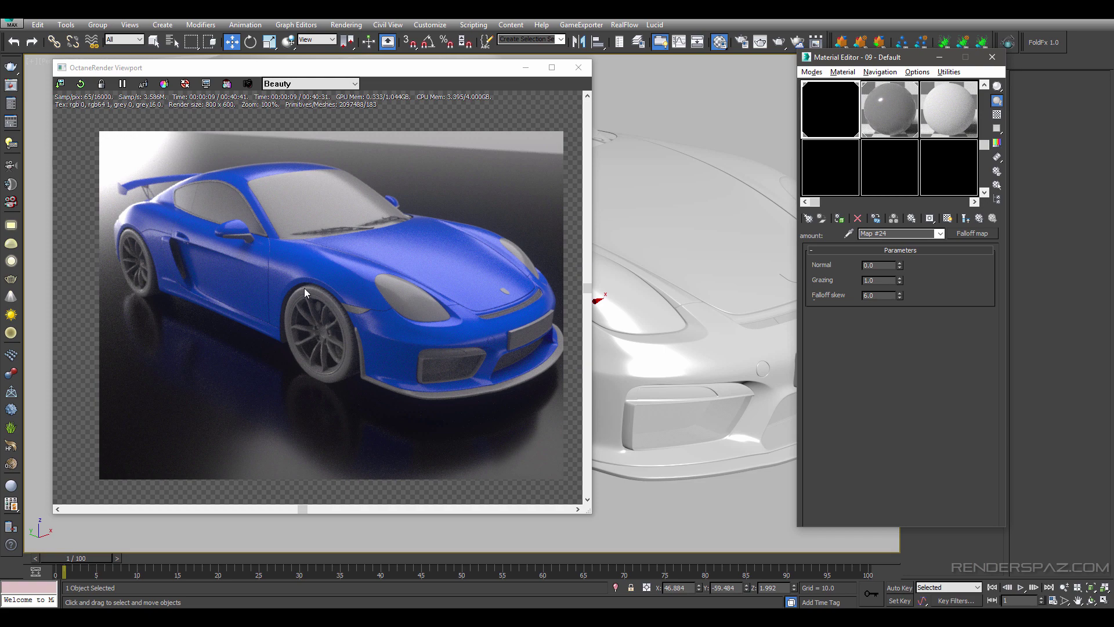
{"action": "scroll", "coordinate": [302, 265], "scroll_direction": "up", "scroll_amount": 1}
{"action": "scroll", "coordinate": [300, 267], "scroll_direction": "up", "scroll_amount": 1}
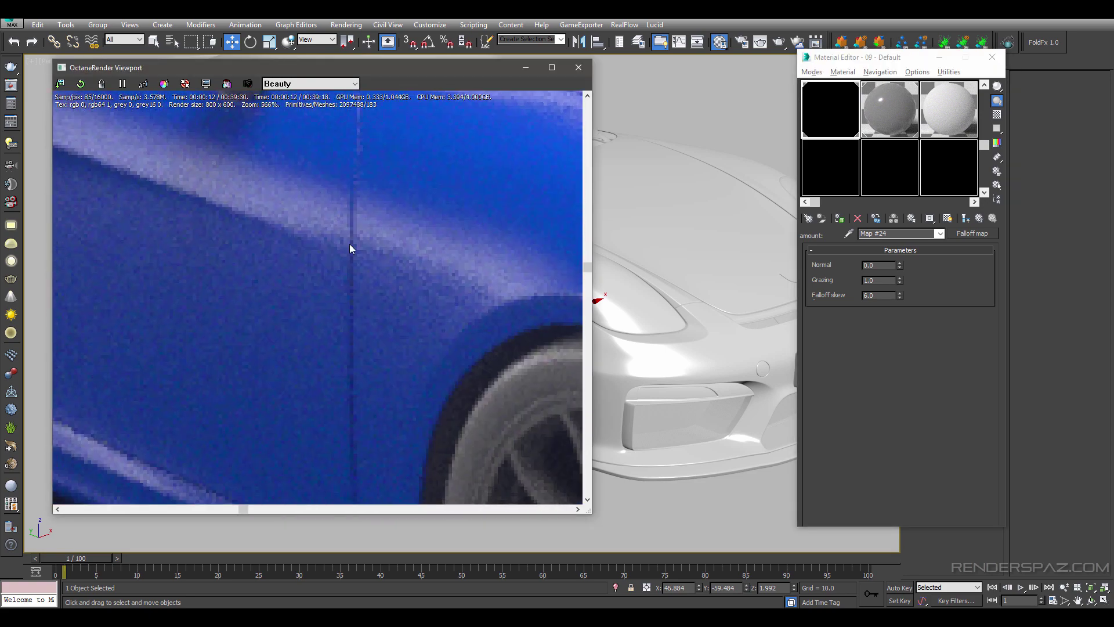
{"action": "left_click_drag", "start_coordinate": [350, 246], "coordinate": [343, 298]}
{"action": "scroll", "coordinate": [364, 262], "scroll_direction": "down", "scroll_amount": 1}
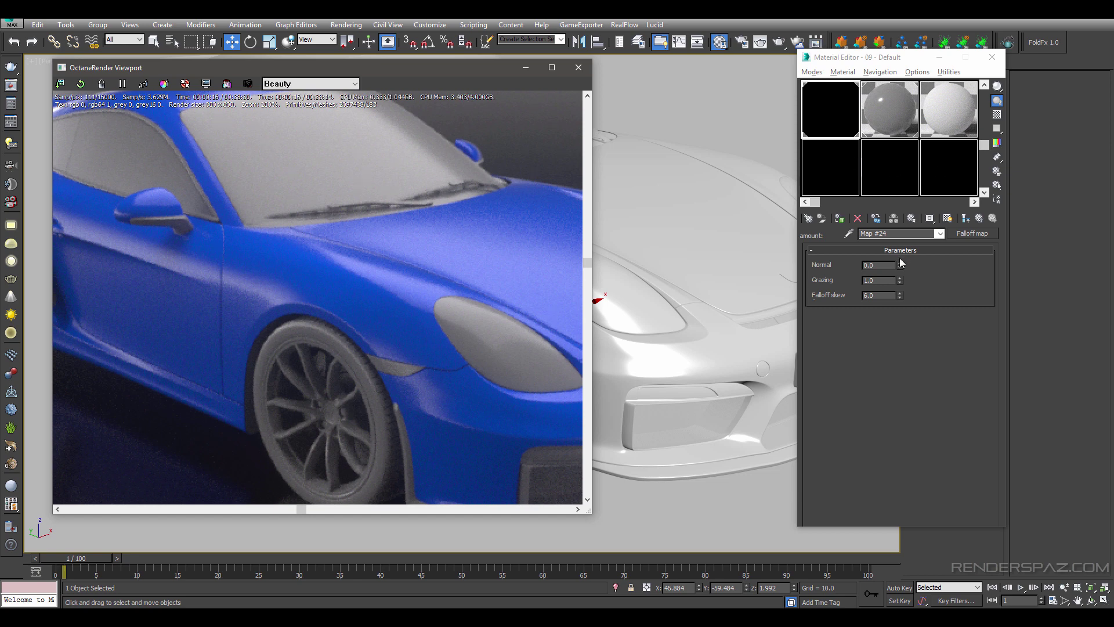
{"action": "left_click", "coordinate": [978, 219]}
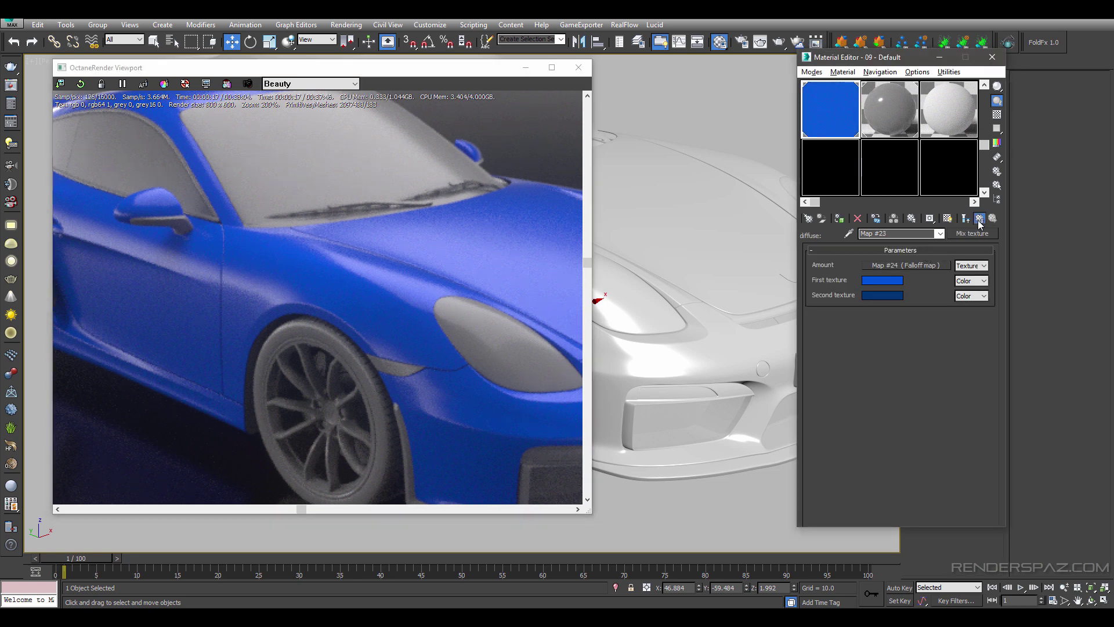
- Display the diffuse Mix texture on the car in the viewport and show its end result on the material sample
{"action": "left_click", "coordinate": [978, 219]}
{"action": "left_click", "coordinate": [903, 265]}
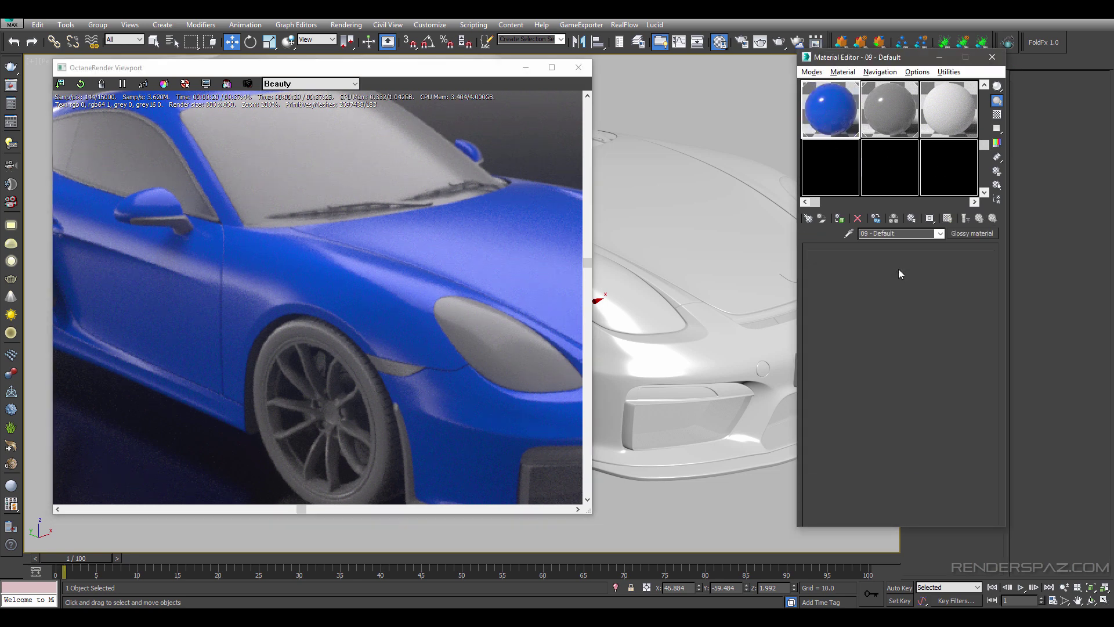
{"action": "left_click", "coordinate": [948, 218]}
{"action": "left_click", "coordinate": [965, 218]}
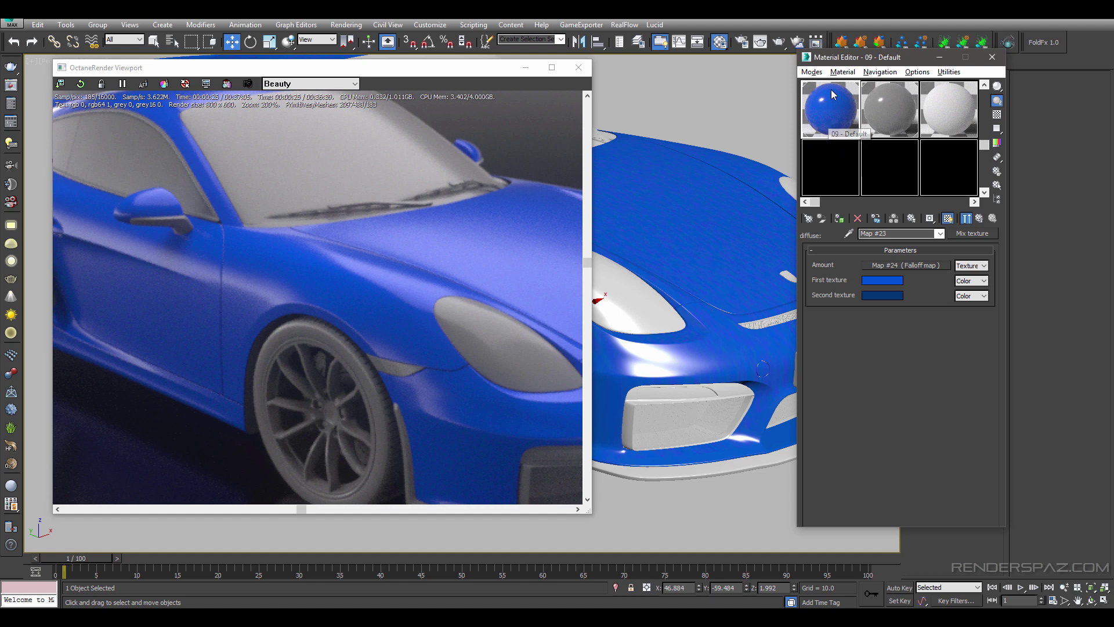
- Open the Falloff map driving the Mix texture's amount and set its falloff skew to 5.5
{"action": "double_click", "coordinate": [831, 109]}
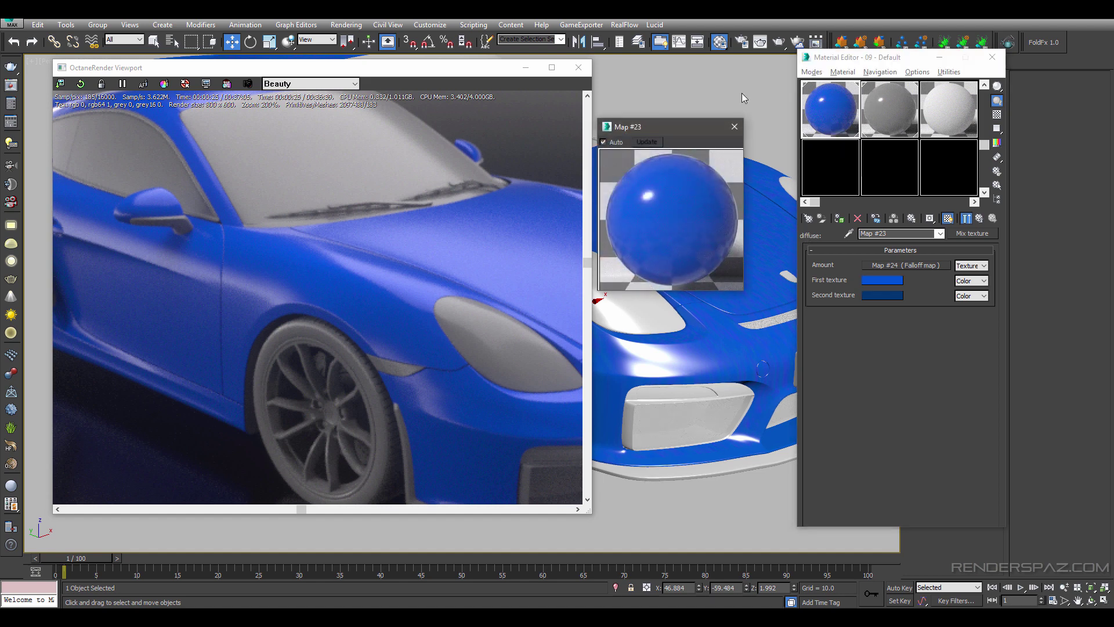
{"action": "left_click", "coordinate": [735, 127]}
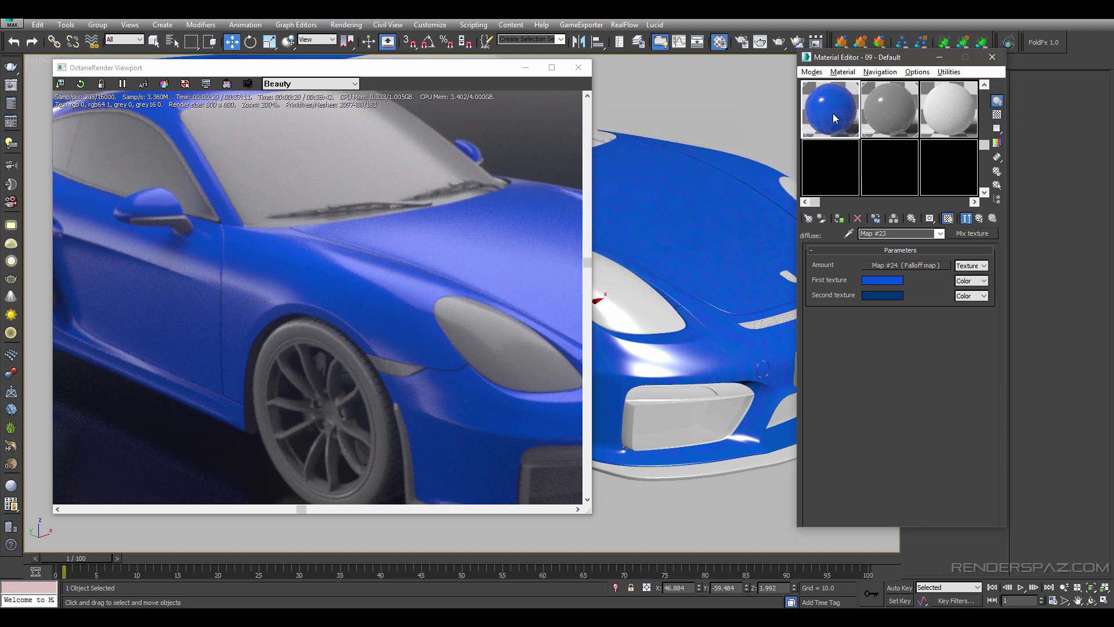
{"action": "left_click", "coordinate": [893, 266]}
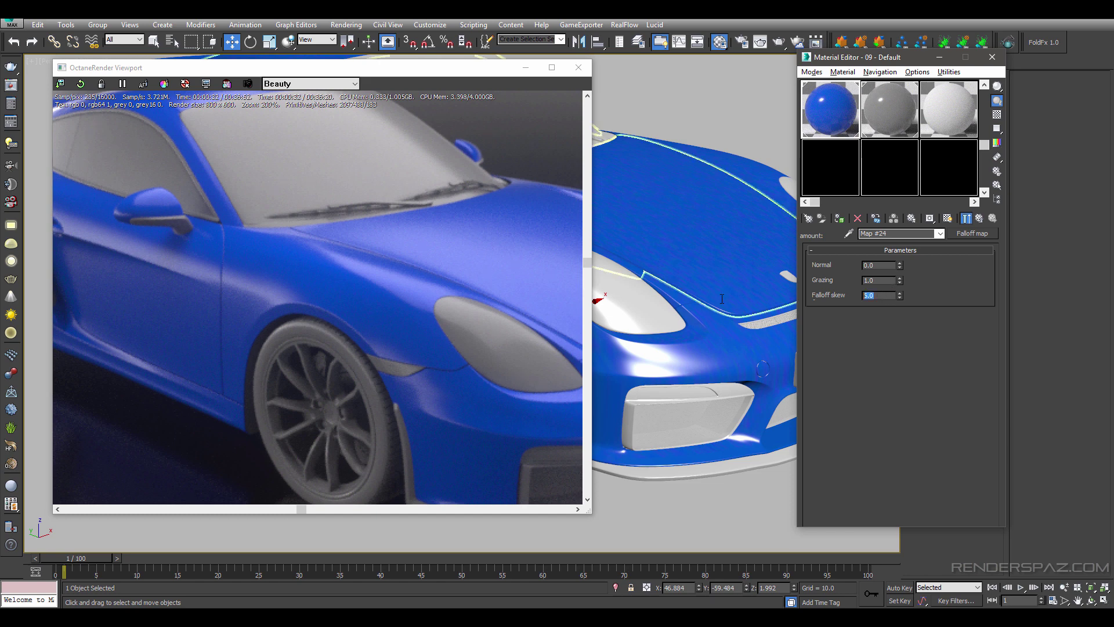
{"action": "type", "text": "3."}
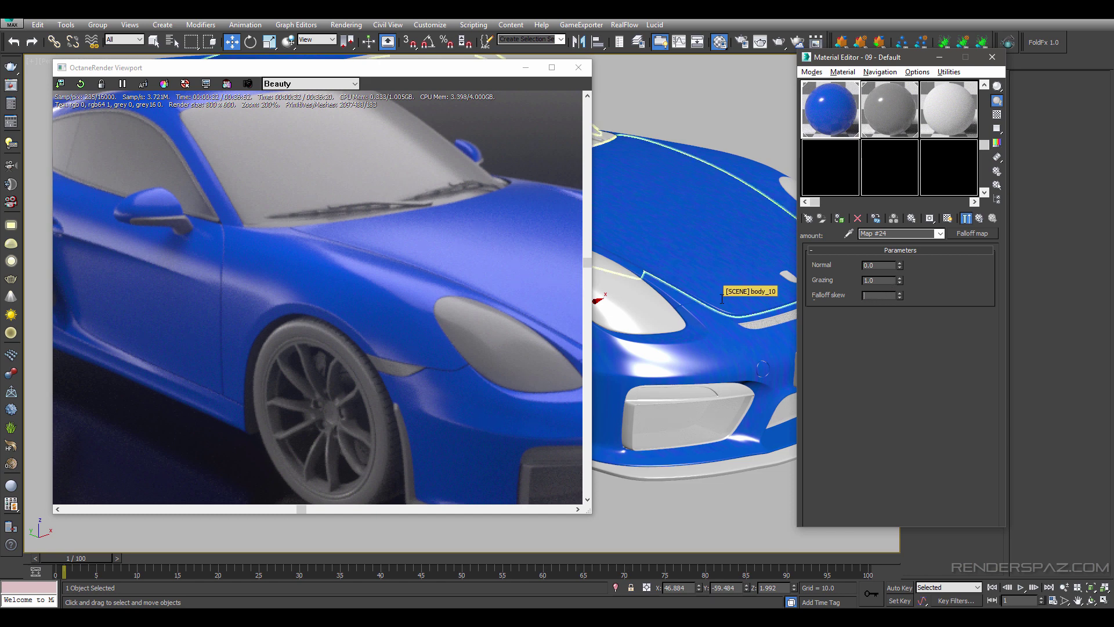
{"action": "key", "text": "BackSpace"}
{"action": "key", "text": "BackSpace"}
{"action": "type", "text": "5.5"}
{"action": "key", "text": "Return"}
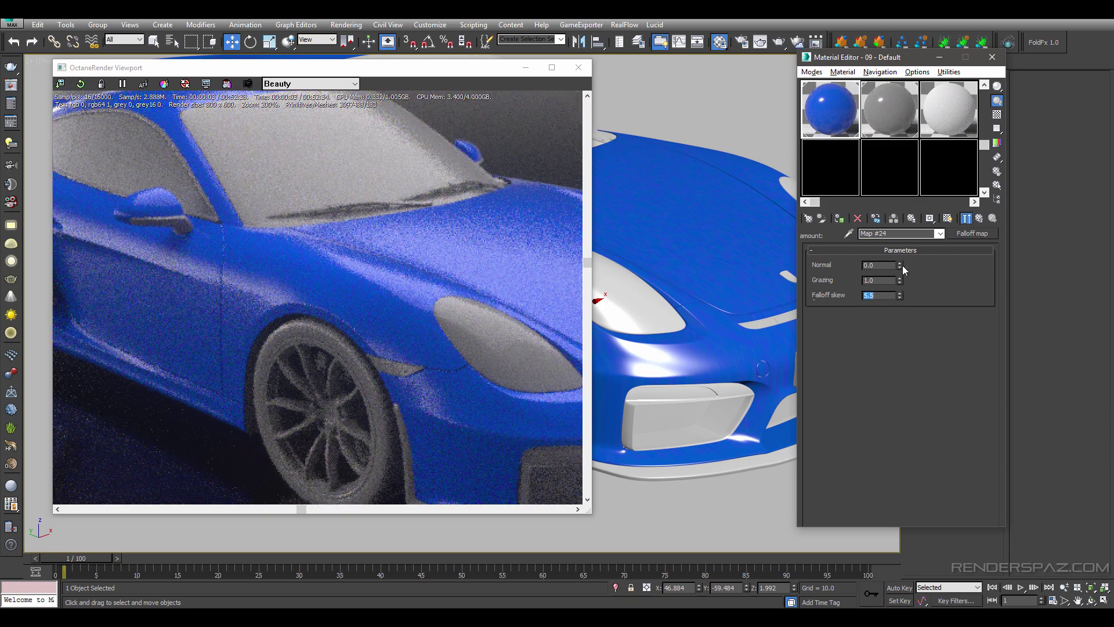
- Try a normal value of 1.0 on the Falloff map, reduce its falloff skew to 0.1, and return normal to 0.0
{"action": "left_click_drag", "start_coordinate": [900, 266], "coordinate": [907, 143]}
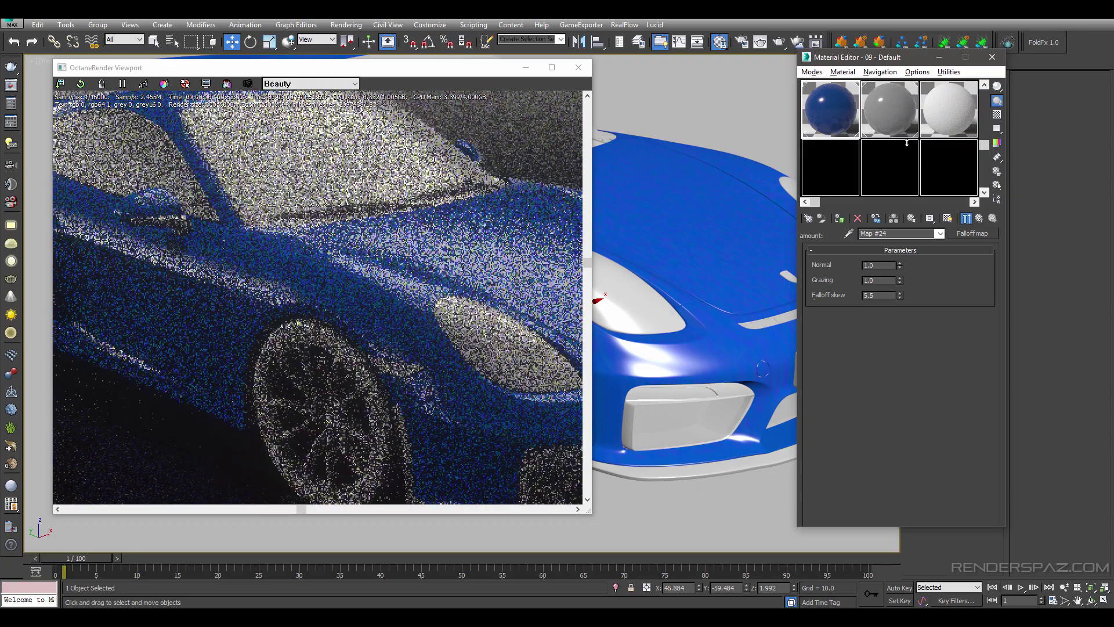
{"action": "left_click_drag", "start_coordinate": [900, 198], "coordinate": [904, 233]}
{"action": "left_click_drag", "start_coordinate": [899, 294], "coordinate": [900, 356]}
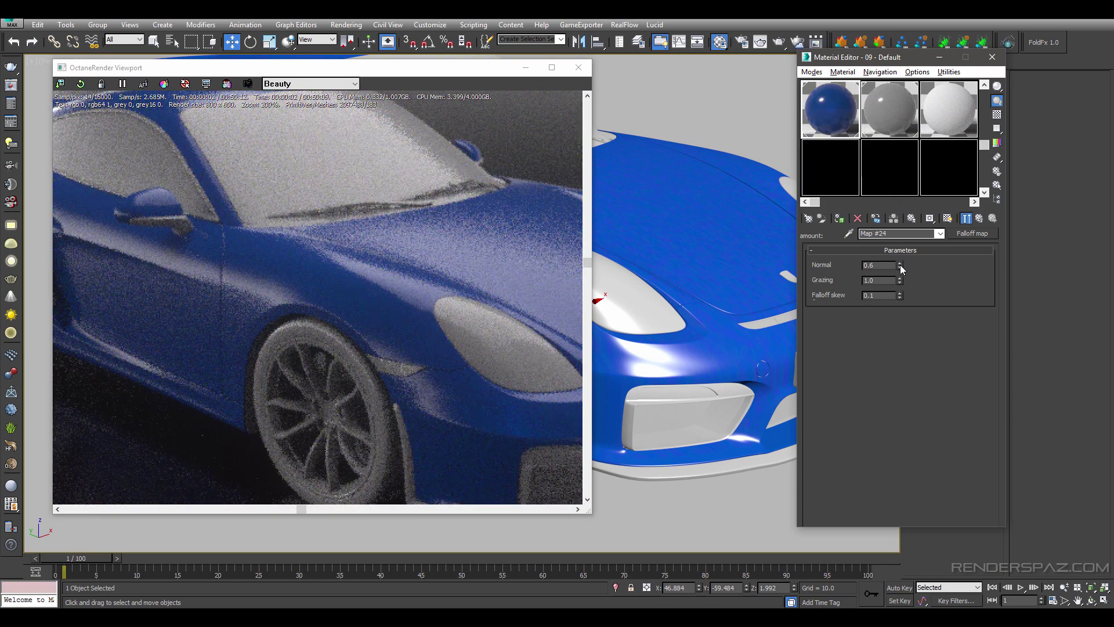
{"action": "left_click_drag", "start_coordinate": [899, 266], "coordinate": [892, 323]}
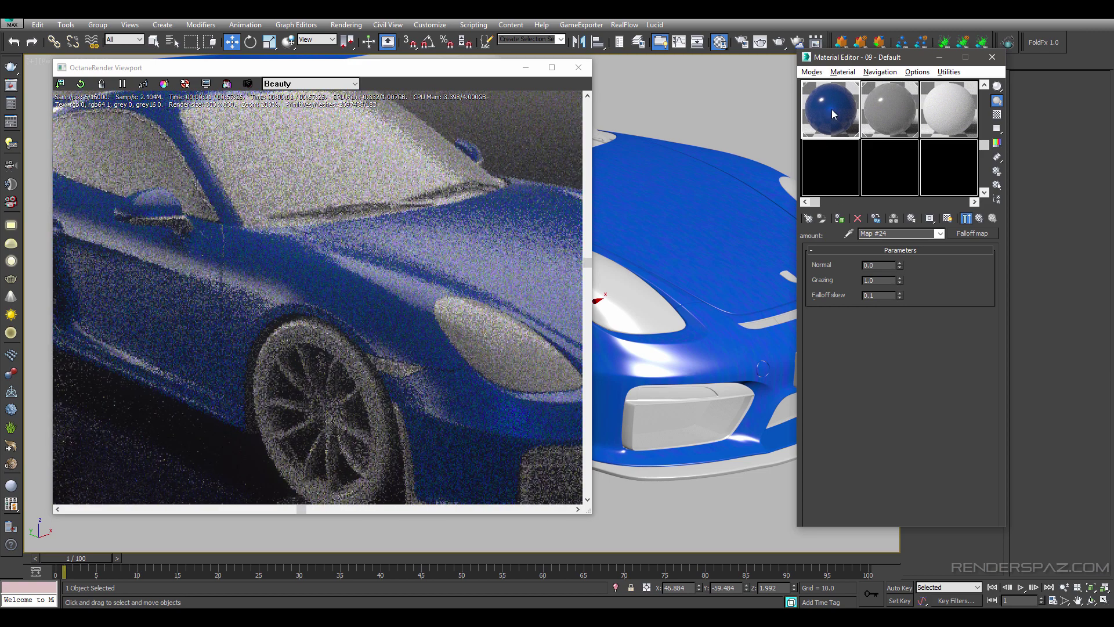
- Show an enlarged material sample and set the Falloff map's falloff skew to 0.3, keeping normal at 0.0
{"action": "double_click", "coordinate": [835, 112]}
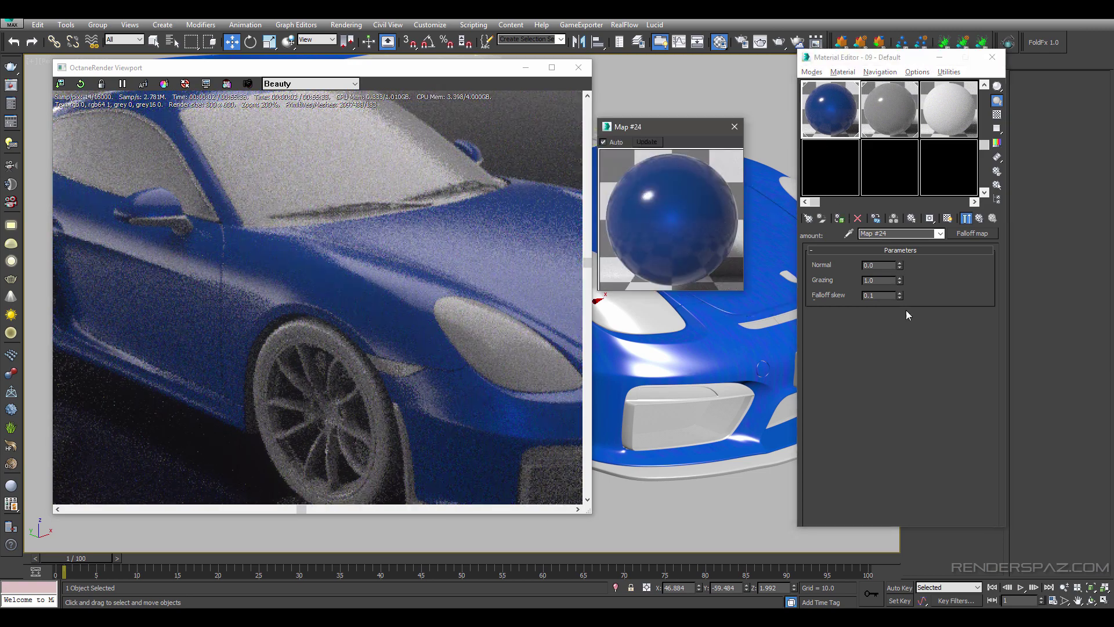
{"action": "left_click_drag", "start_coordinate": [900, 295], "coordinate": [900, 287]}
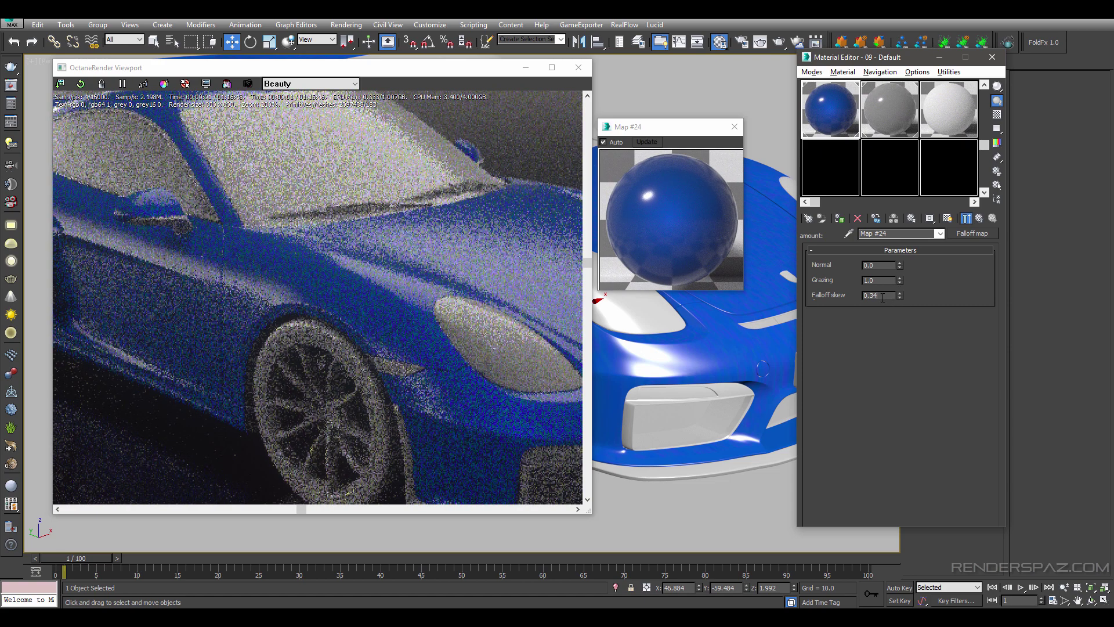
{"action": "key", "text": "Return"}
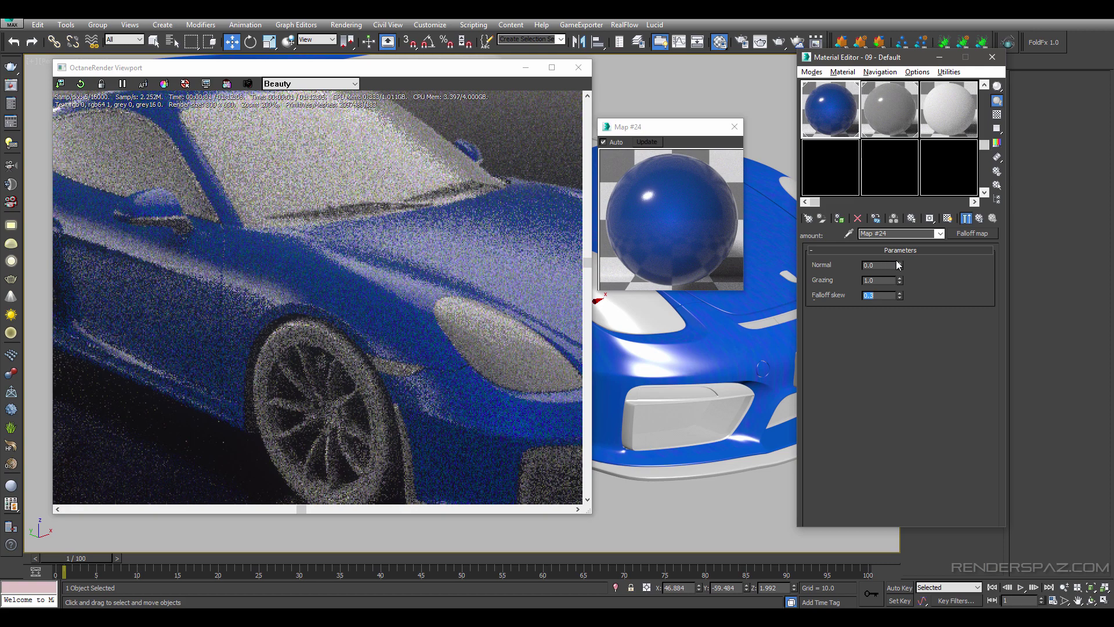
{"action": "left_click_drag", "start_coordinate": [899, 264], "coordinate": [905, 303]}
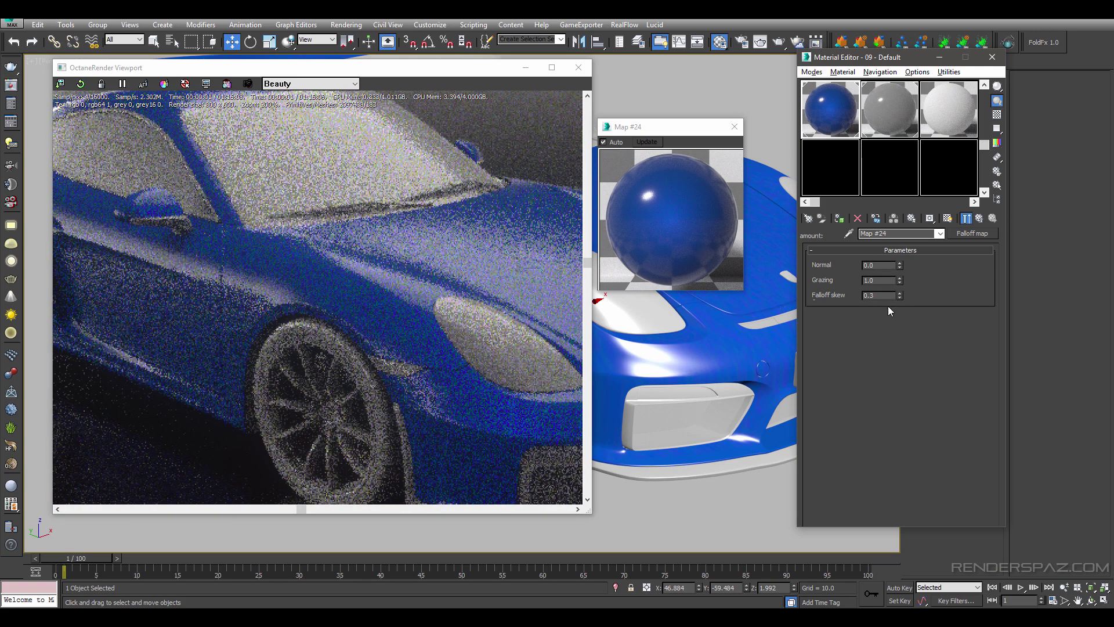
{"action": "left_click_drag", "start_coordinate": [900, 295], "coordinate": [905, 270]}
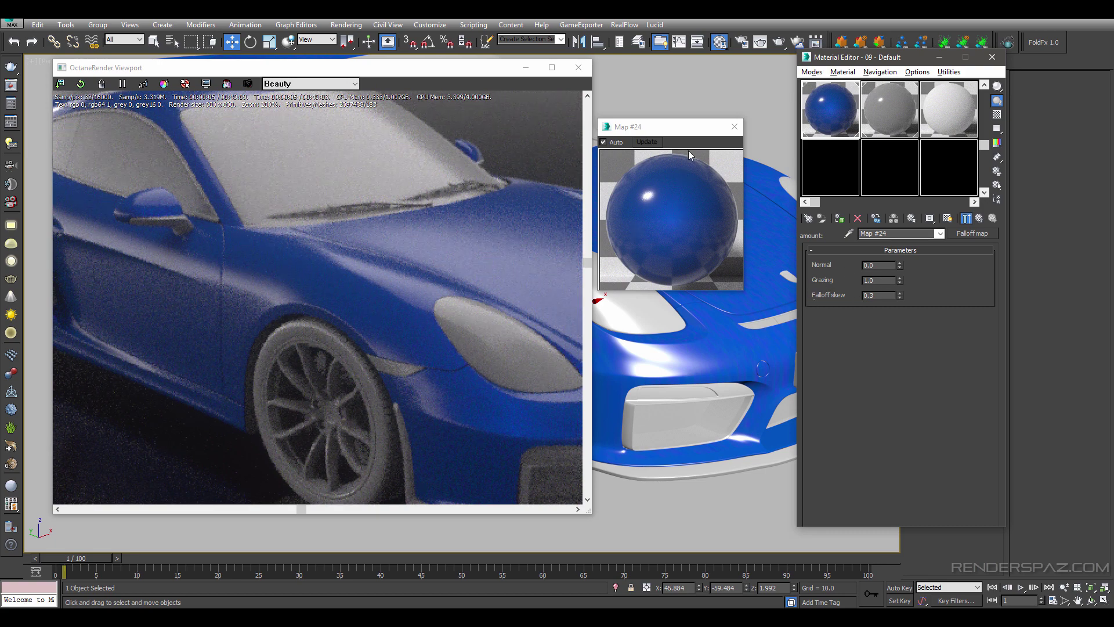
- Examine the blue paint around the front wheel, headlight and bumper in the Octane render, and close the enlarged material sample
{"action": "left_click_drag", "start_coordinate": [673, 134], "coordinate": [658, 57]}
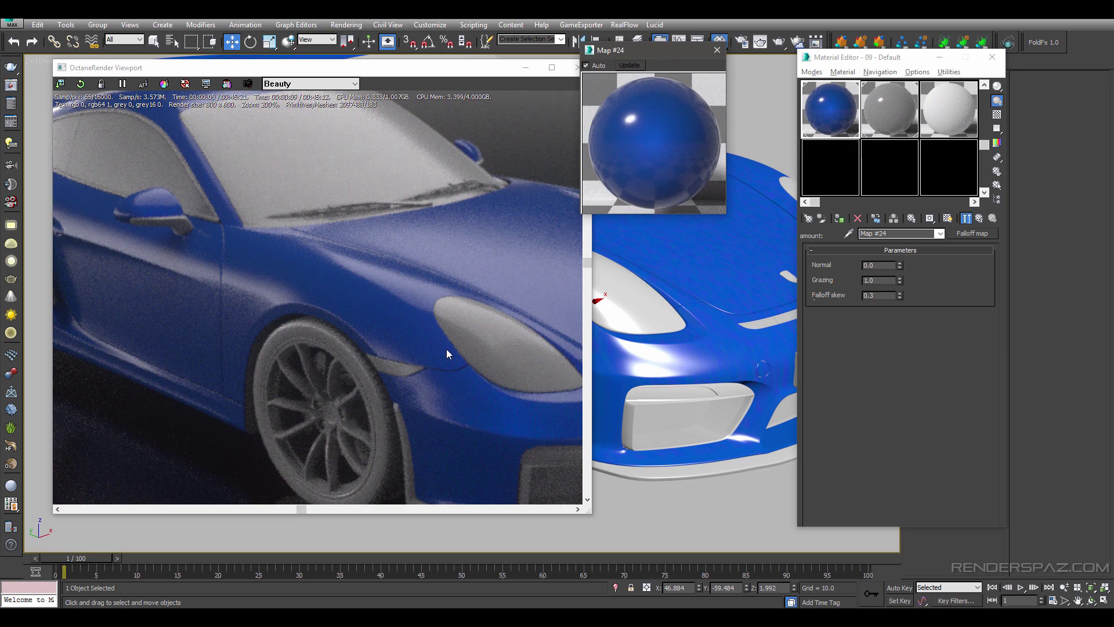
{"action": "scroll", "coordinate": [406, 366], "scroll_direction": "up", "scroll_amount": 3}
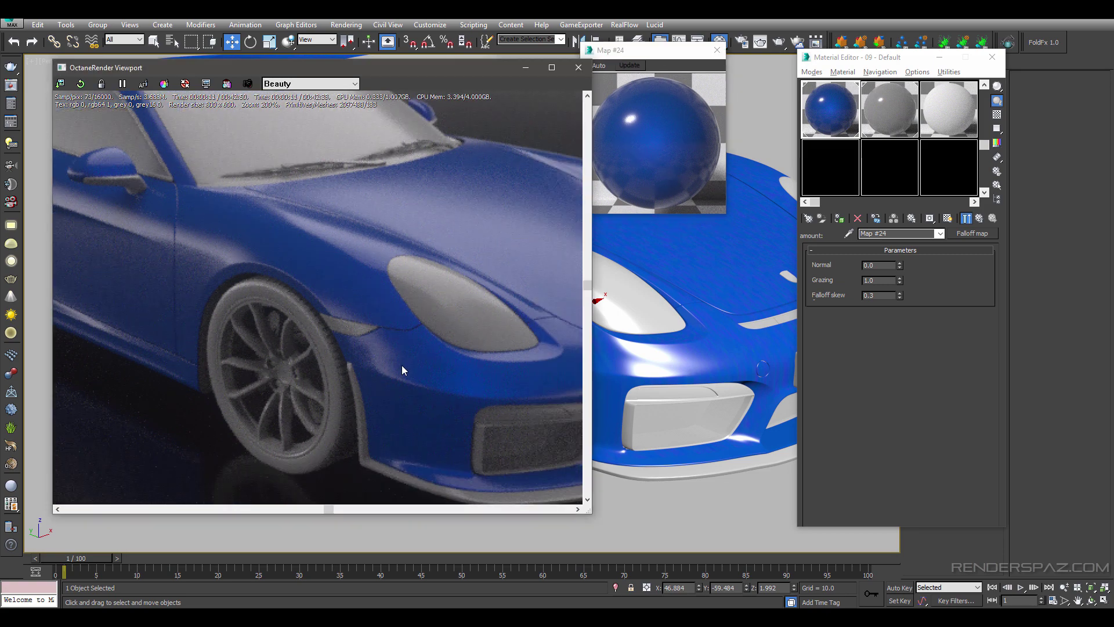
{"action": "left_click_drag", "start_coordinate": [357, 355], "coordinate": [264, 355]}
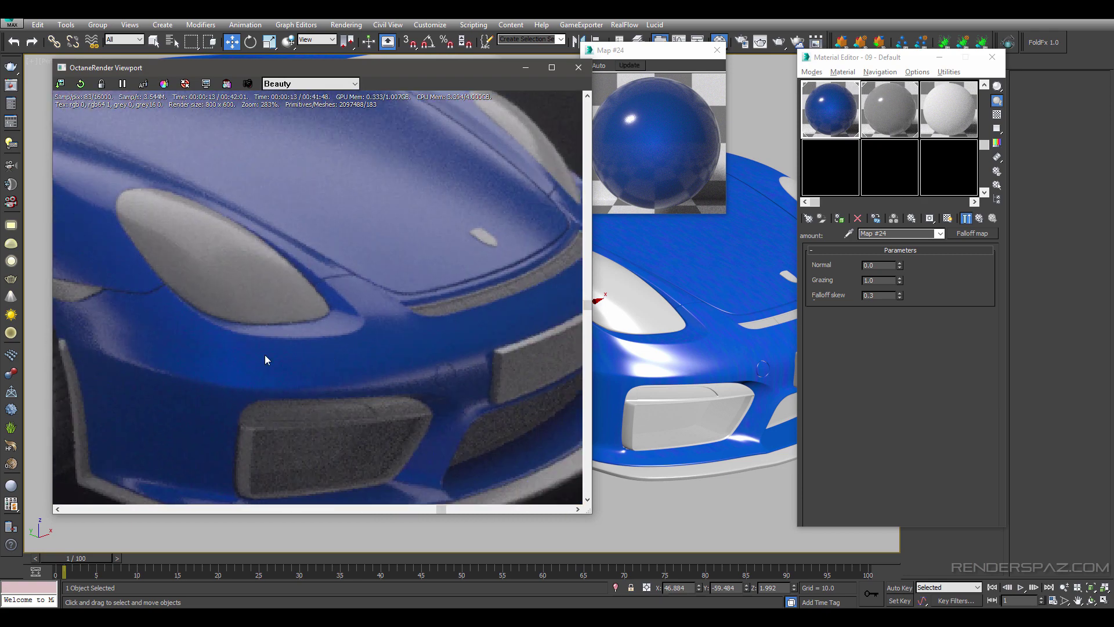
{"action": "scroll", "coordinate": [218, 354], "scroll_direction": "down", "scroll_amount": 2}
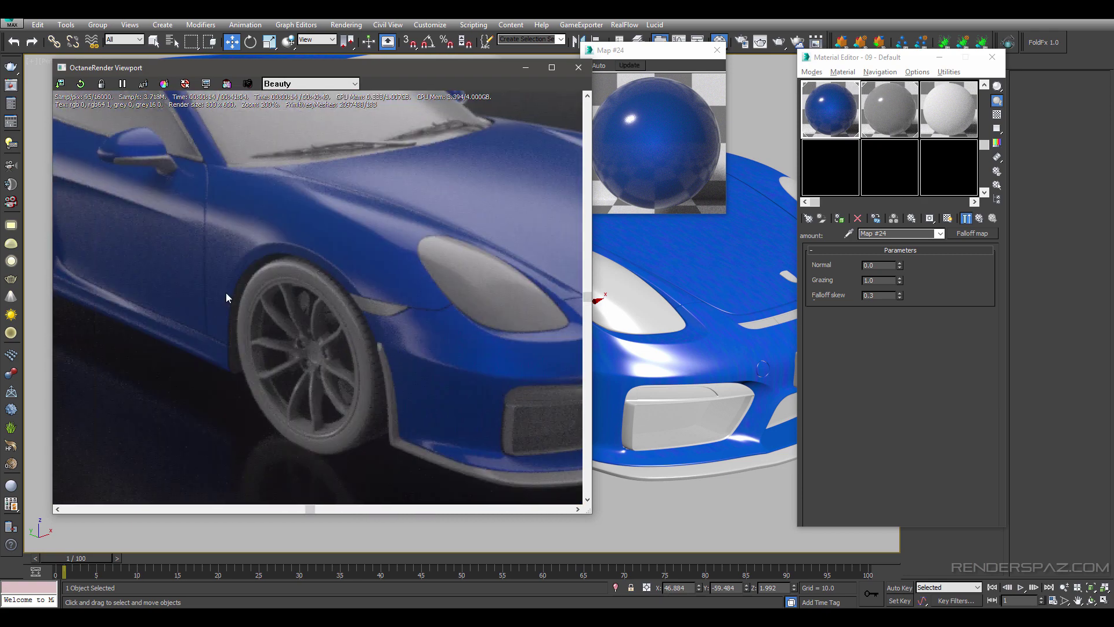
{"action": "scroll", "coordinate": [190, 270], "scroll_direction": "down", "scroll_amount": 1}
{"action": "scroll", "coordinate": [314, 246], "scroll_direction": "up", "scroll_amount": 1}
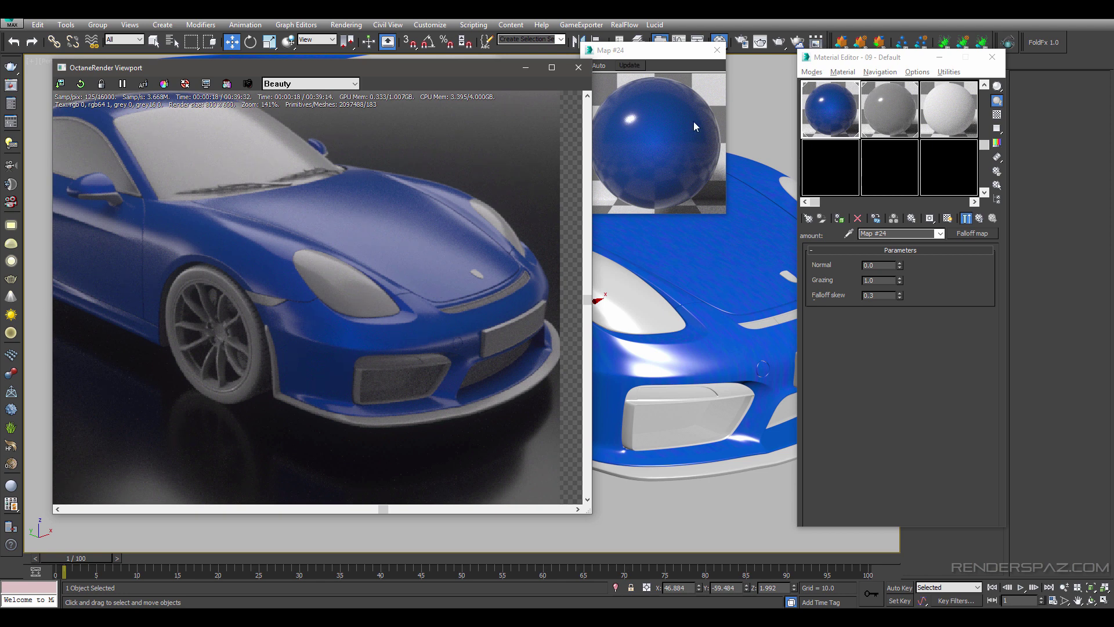
{"action": "left_click", "coordinate": [717, 50]}
- Return to the Glossy material and switch its specular input to a light blue colour, about RGB 45, 114, 255
{"action": "left_click", "coordinate": [979, 218]}
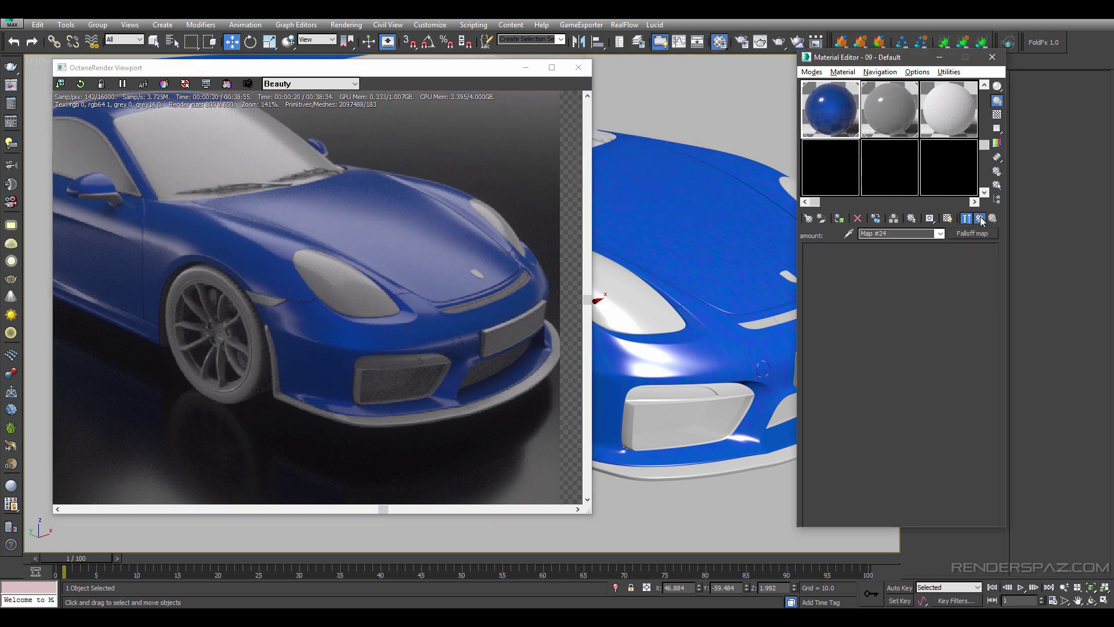
{"action": "left_click", "coordinate": [980, 218]}
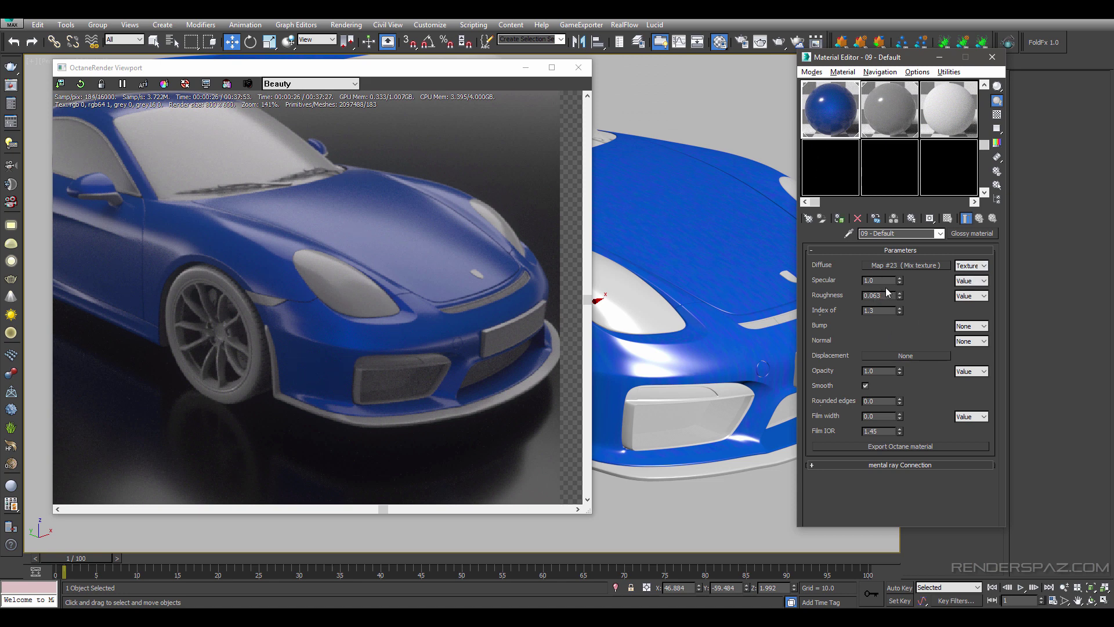
{"action": "left_click", "coordinate": [970, 280]}
{"action": "left_click", "coordinate": [963, 299]}
{"action": "left_click", "coordinate": [882, 281]}
{"action": "left_click", "coordinate": [290, 82]}
{"action": "left_click", "coordinate": [335, 96]}
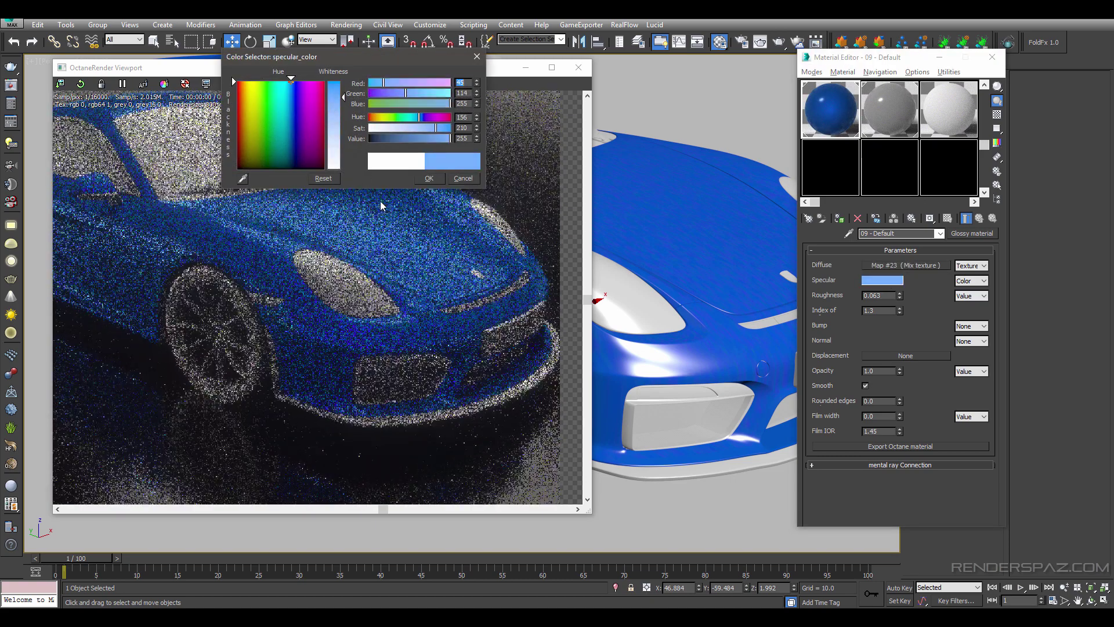
{"action": "left_click", "coordinate": [428, 178]}
- Show the enlarged material sample and set the Glossy material's index of refraction to 8 after trying 6
{"action": "double_click", "coordinate": [816, 118]}
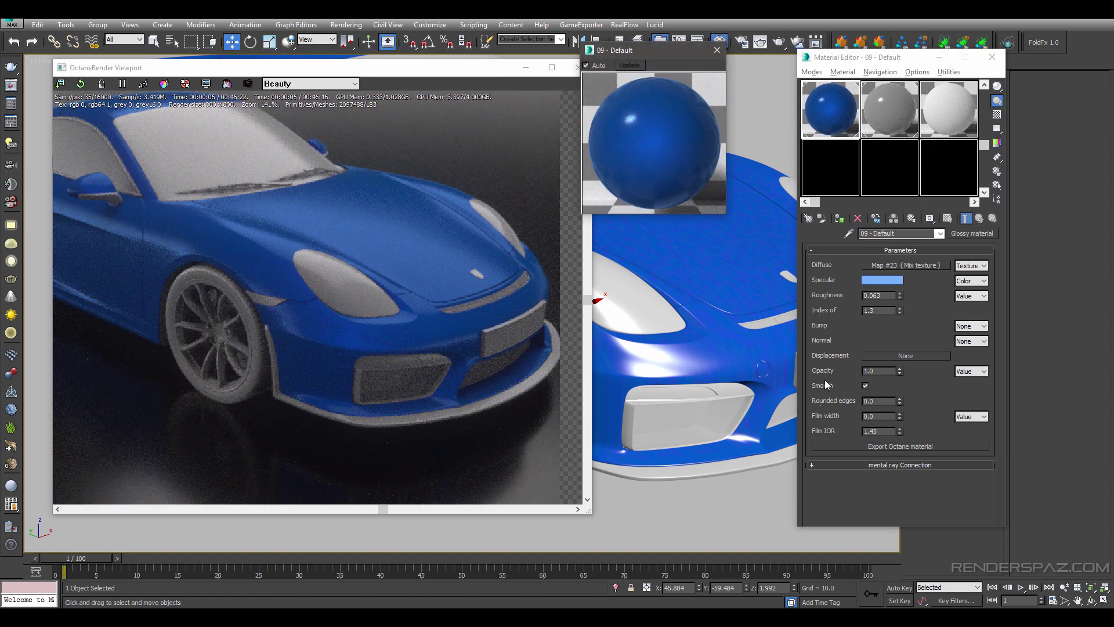
{"action": "left_click", "coordinate": [455, 311]}
{"action": "scroll", "coordinate": [447, 308], "scroll_direction": "down", "scroll_amount": 1}
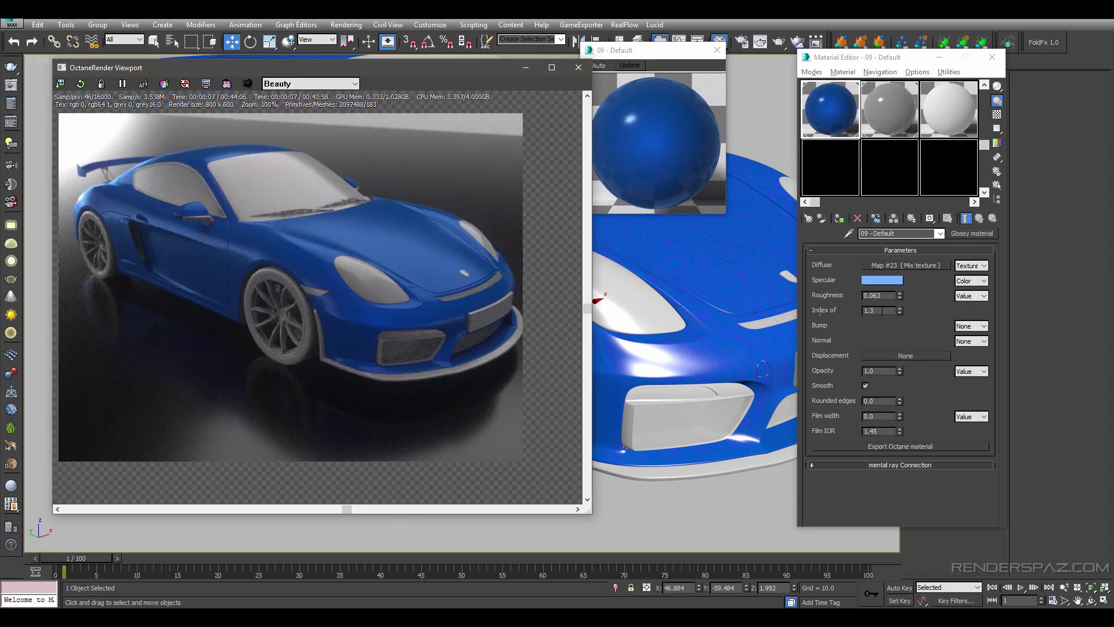
{"action": "left_click", "coordinate": [872, 310]}
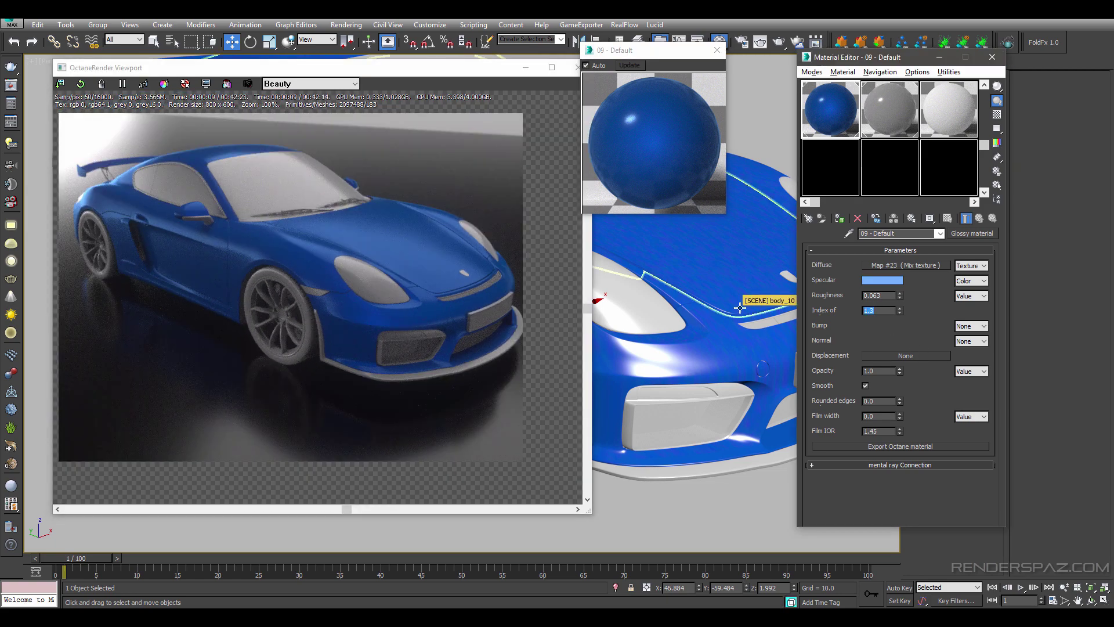
{"action": "type", "text": "6"}
{"action": "key", "text": "Return"}
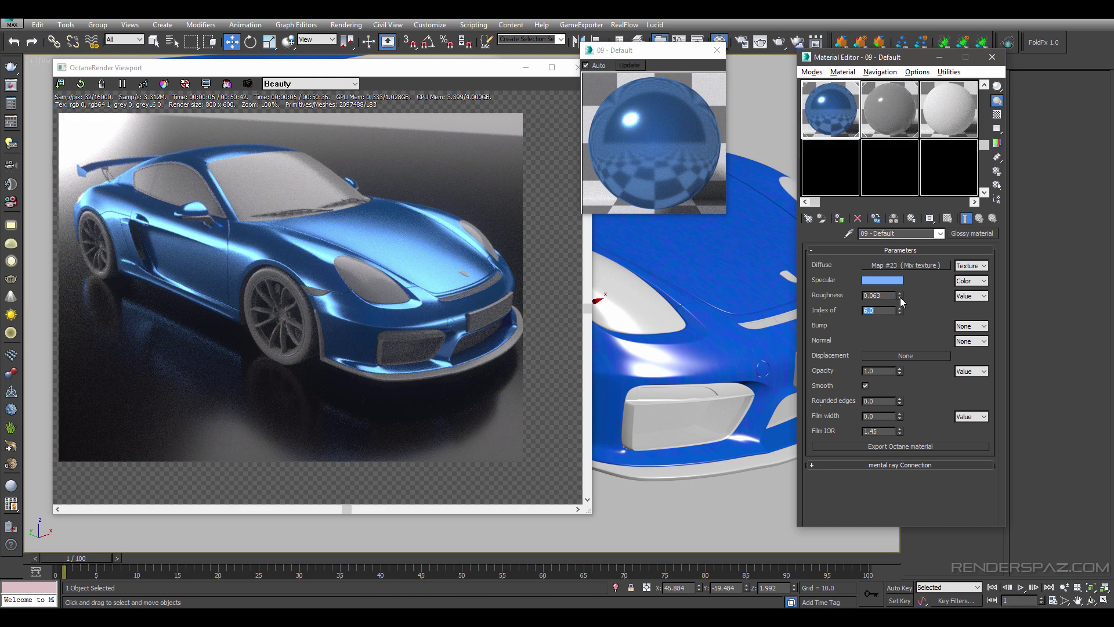
{"action": "type", "text": "8"}
{"action": "key", "text": "Return"}
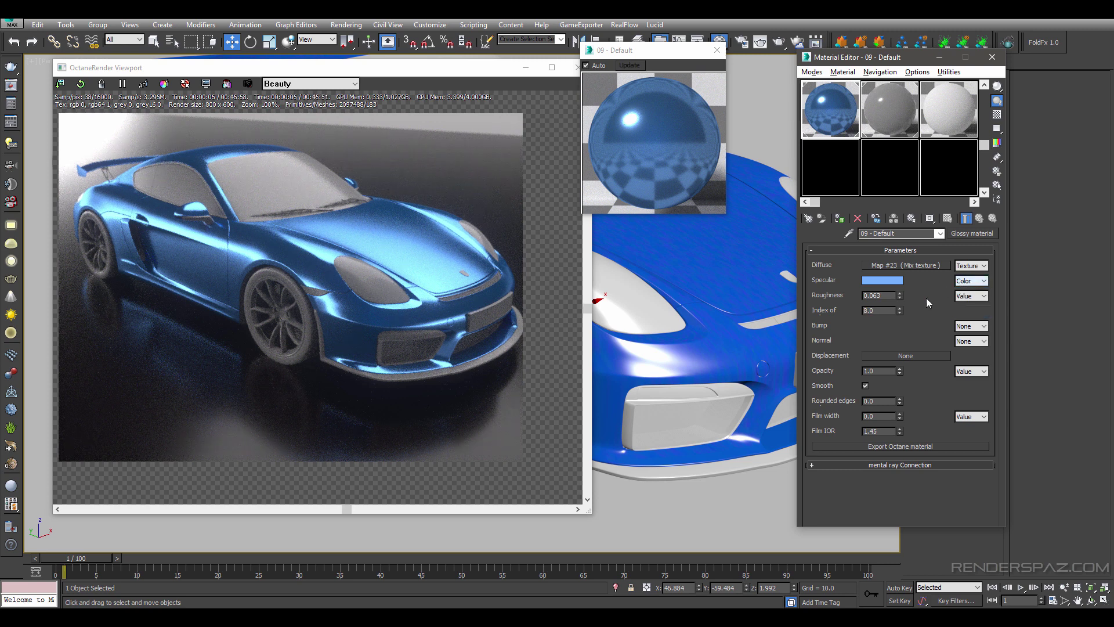
- Drive the material's roughness with a Greyscale image texture that loads MetalGalvanized0022_1_M.jpg
{"action": "left_click", "coordinate": [969, 295]}
{"action": "left_click", "coordinate": [964, 322]}
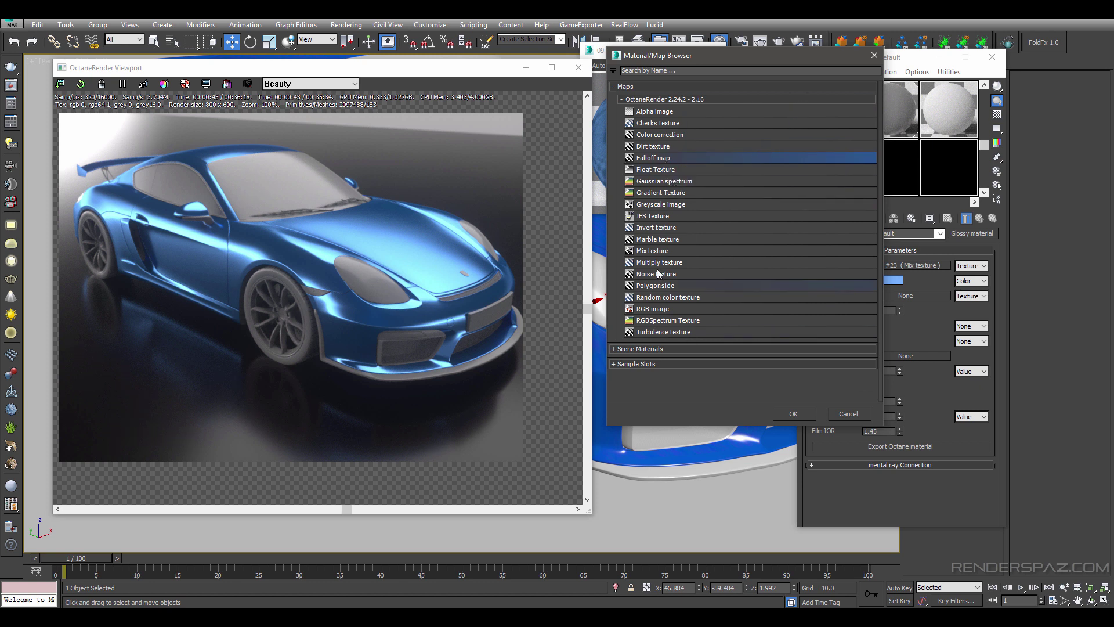
{"action": "double_click", "coordinate": [653, 204]}
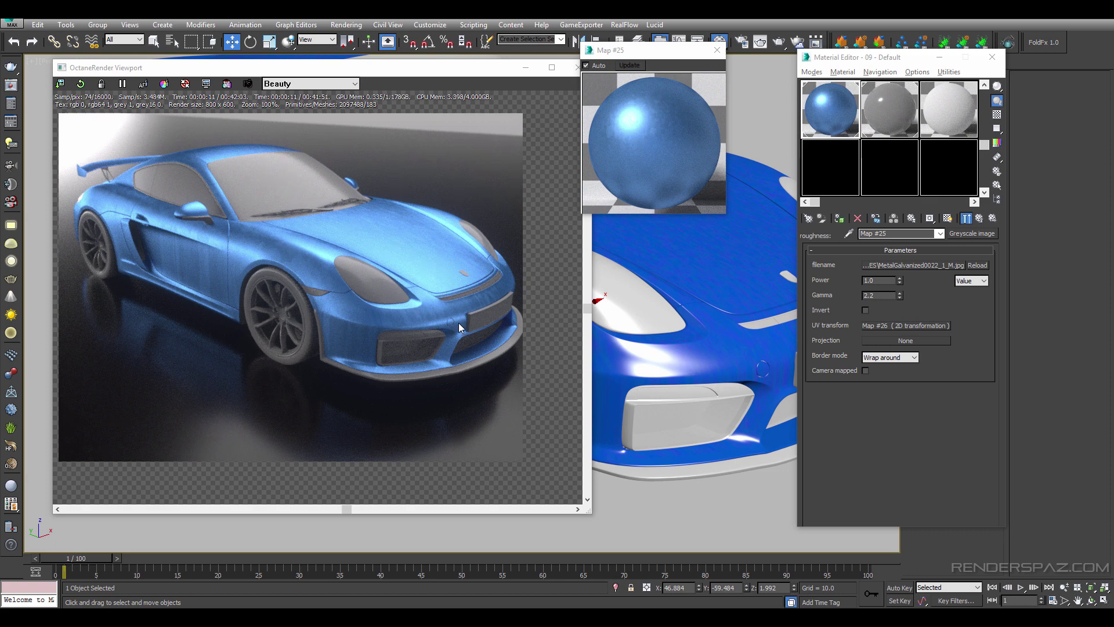
{"action": "left_click", "coordinate": [721, 333]}
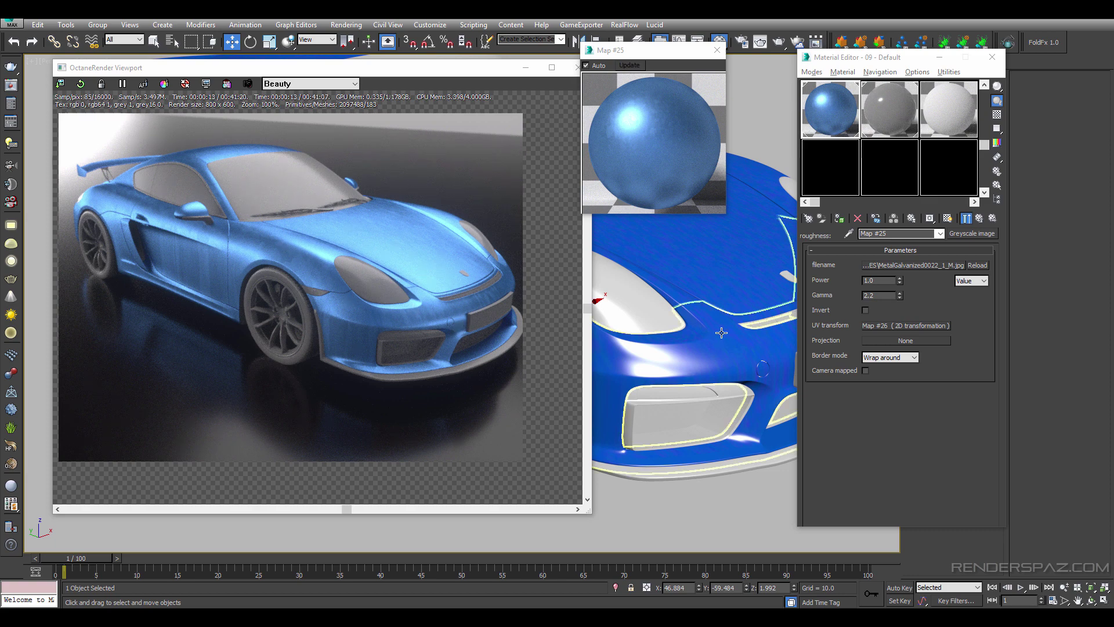
- Assign a Box projection to the roughness Greyscale image and check the texture on the hood and front fender
{"action": "left_click", "coordinate": [885, 342]}
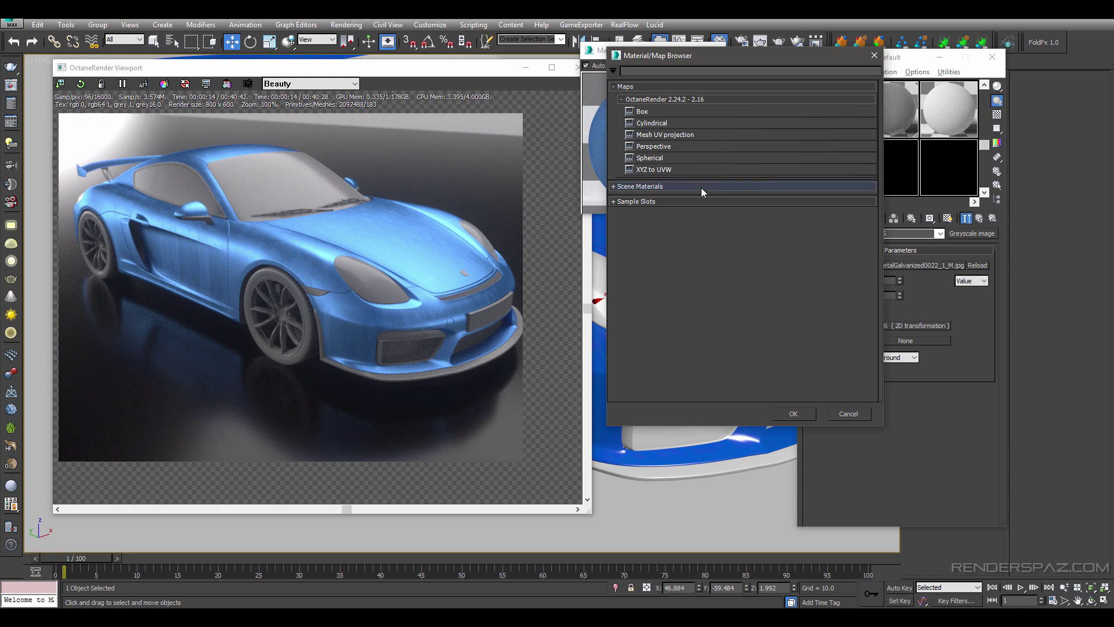
{"action": "double_click", "coordinate": [639, 112]}
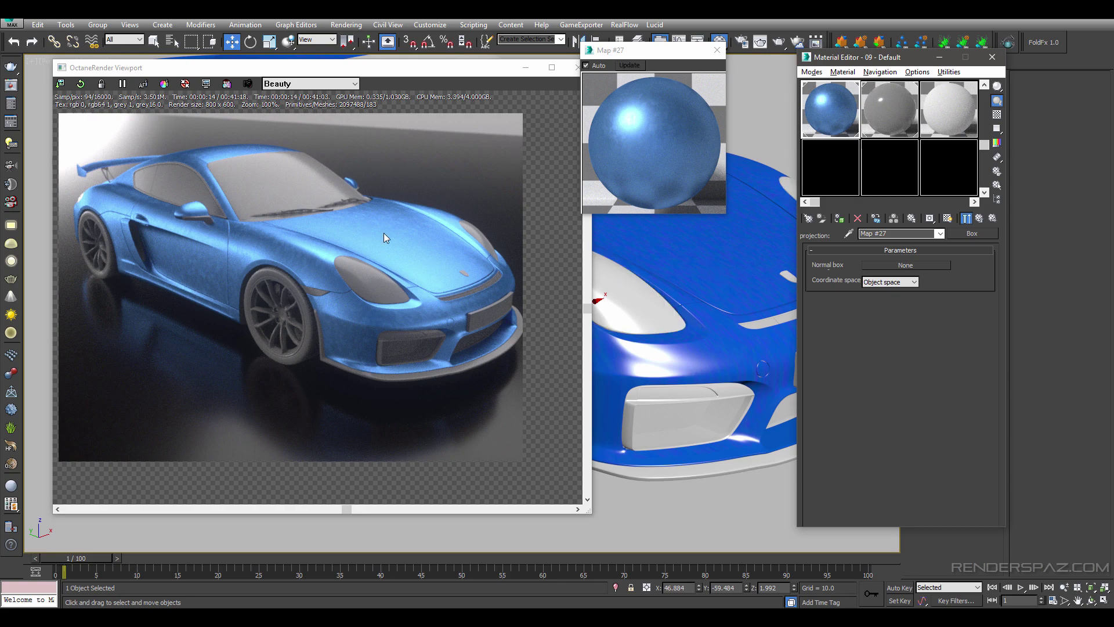
{"action": "middle_click_drag", "start_coordinate": [699, 244], "coordinate": [662, 311]}
{"action": "scroll", "coordinate": [661, 312], "scroll_direction": "up", "scroll_amount": 5}
{"action": "scroll", "coordinate": [656, 313], "scroll_direction": "down", "scroll_amount": 5}
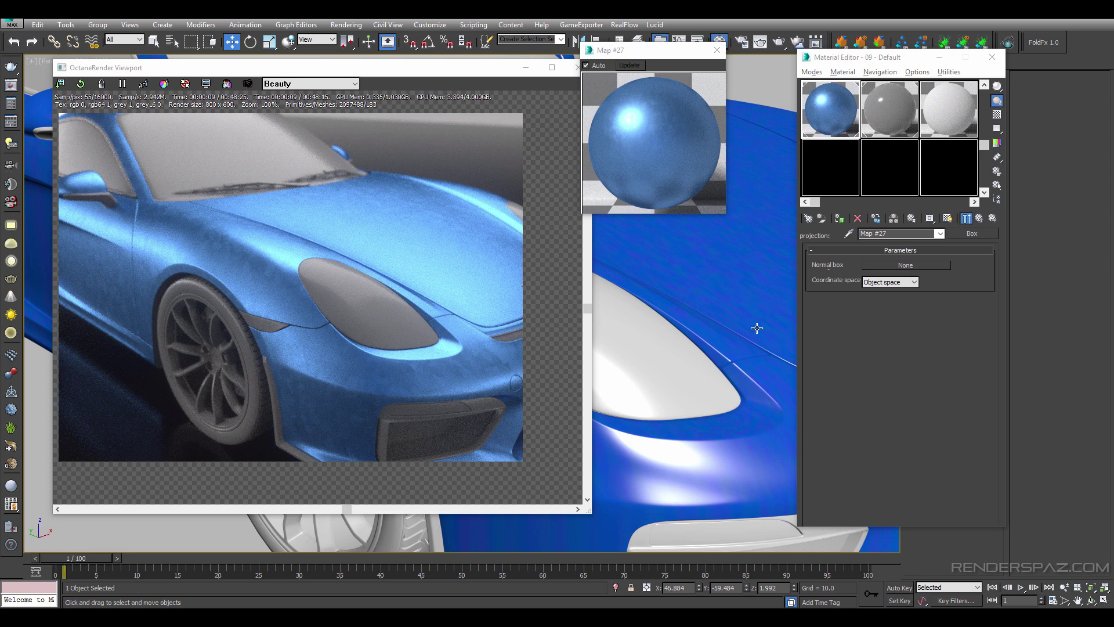
- Add a Scale transform to the Box projection's normal box input
{"action": "left_click", "coordinate": [891, 268]}
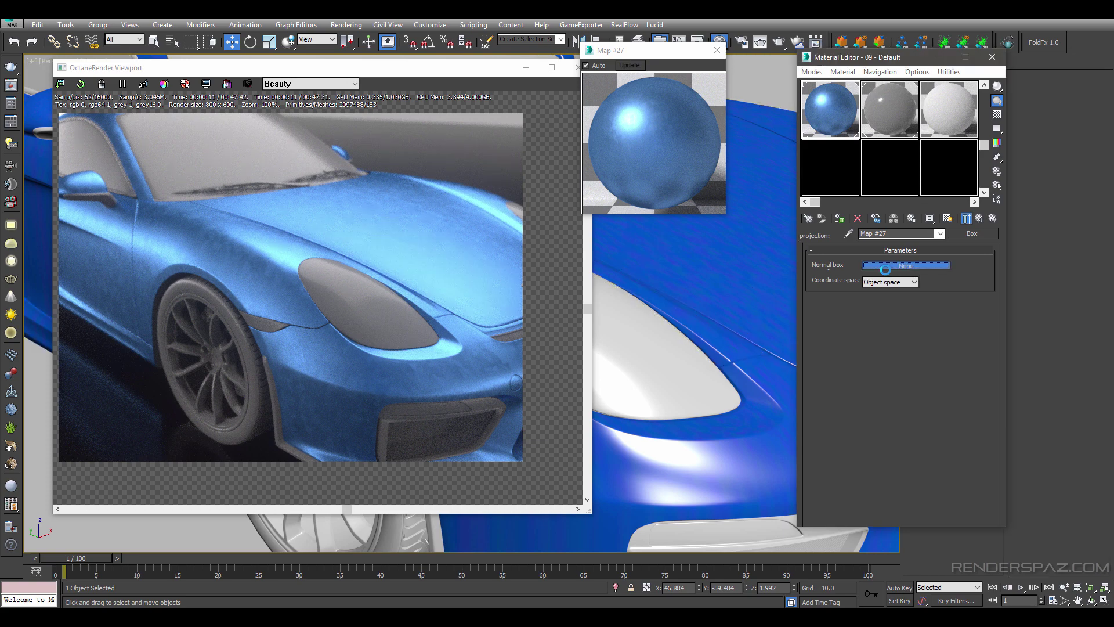
{"action": "left_click_drag", "start_coordinate": [768, 61], "coordinate": [597, 150]}
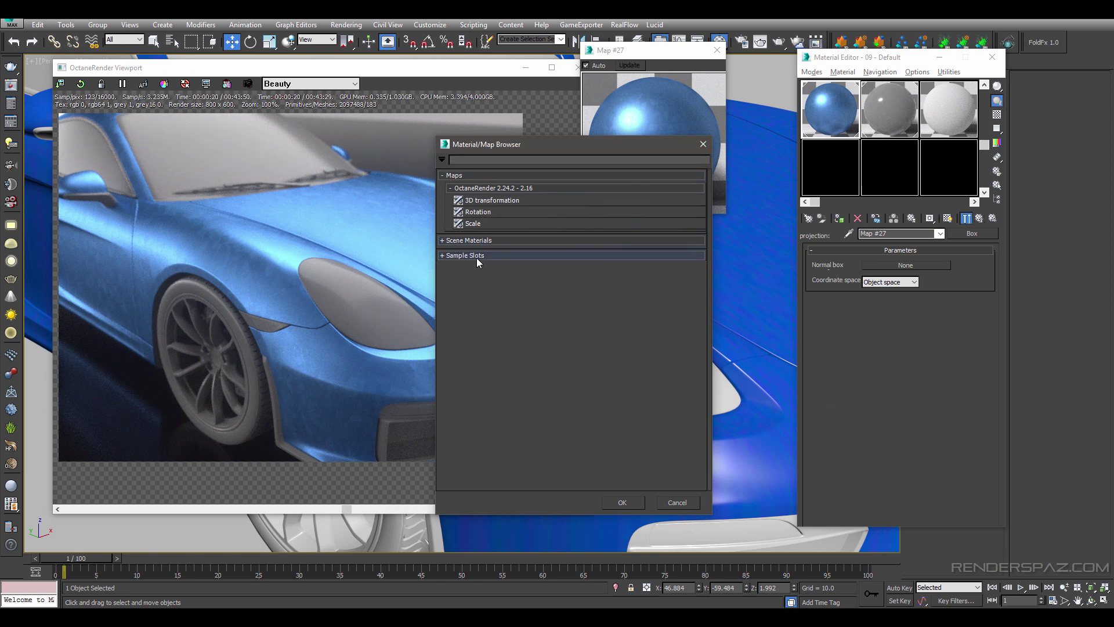
{"action": "left_click", "coordinate": [479, 224]}
{"action": "double_click", "coordinate": [479, 224]}
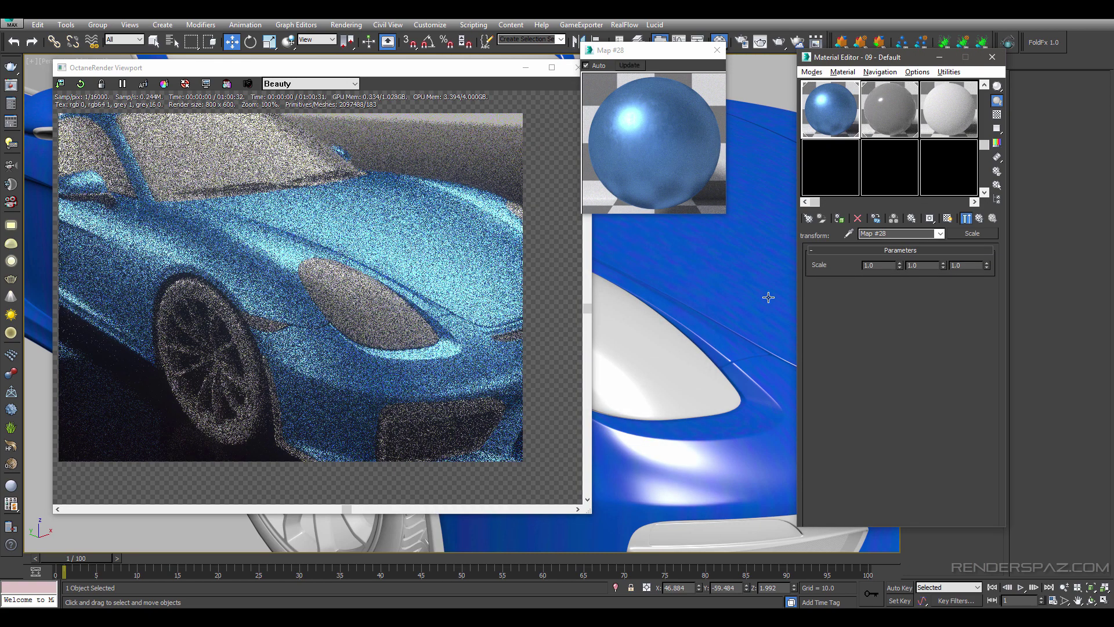
- Set the Scale transform of the Box projection to 0.03 on all three axes
{"action": "double_click", "coordinate": [876, 264]}
{"action": "type", "text": ".0"}
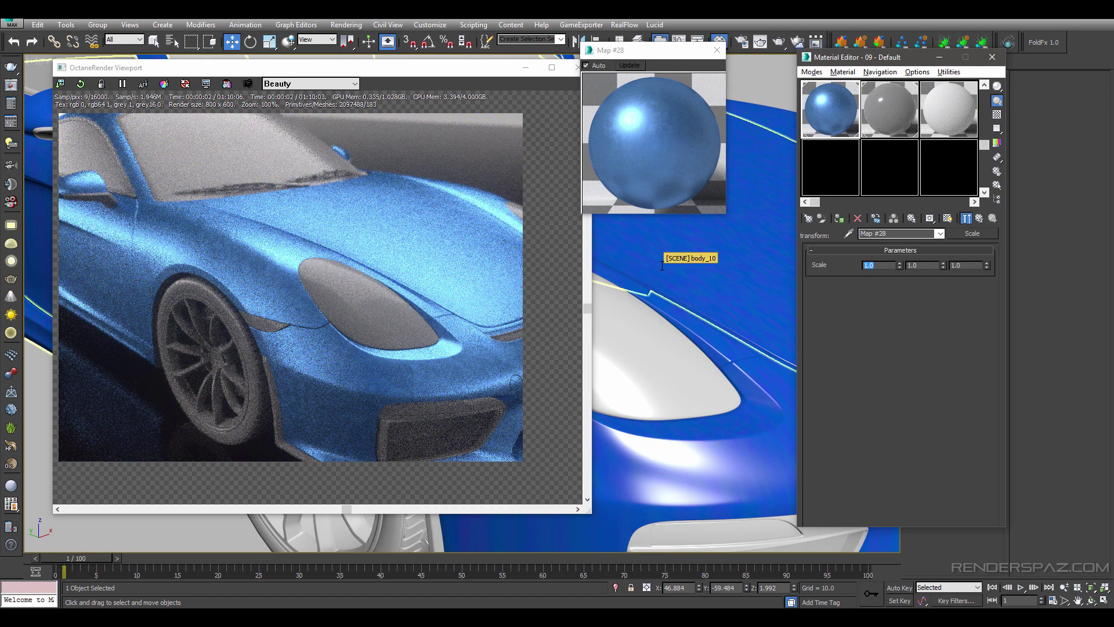
{"action": "type", "text": "3"}
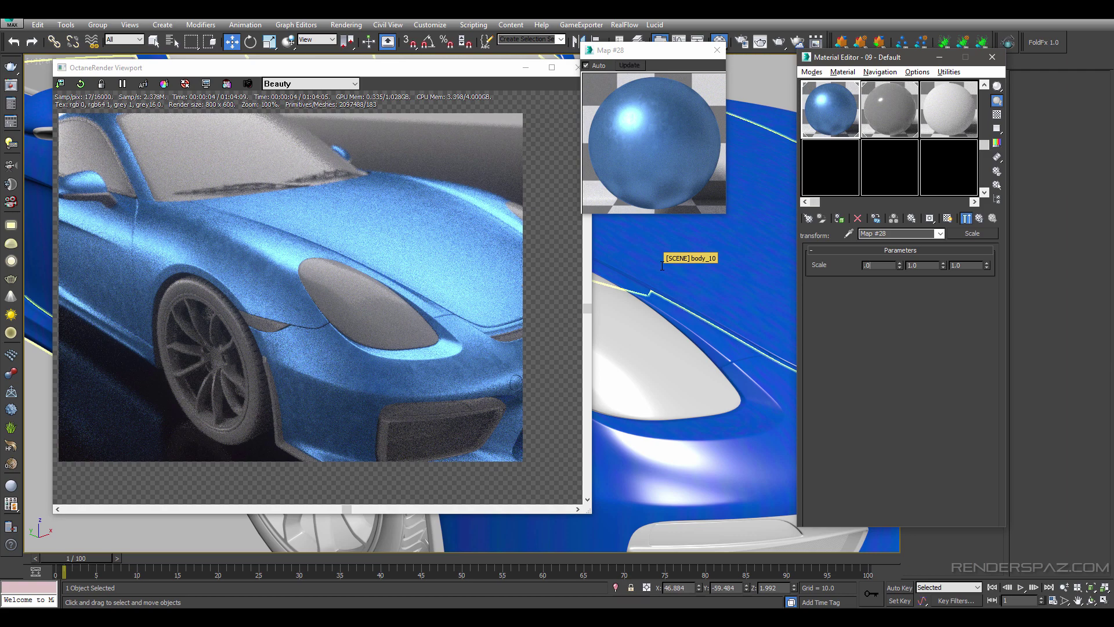
{"action": "key", "text": "Tab"}
{"action": "type", "text": ".03"}
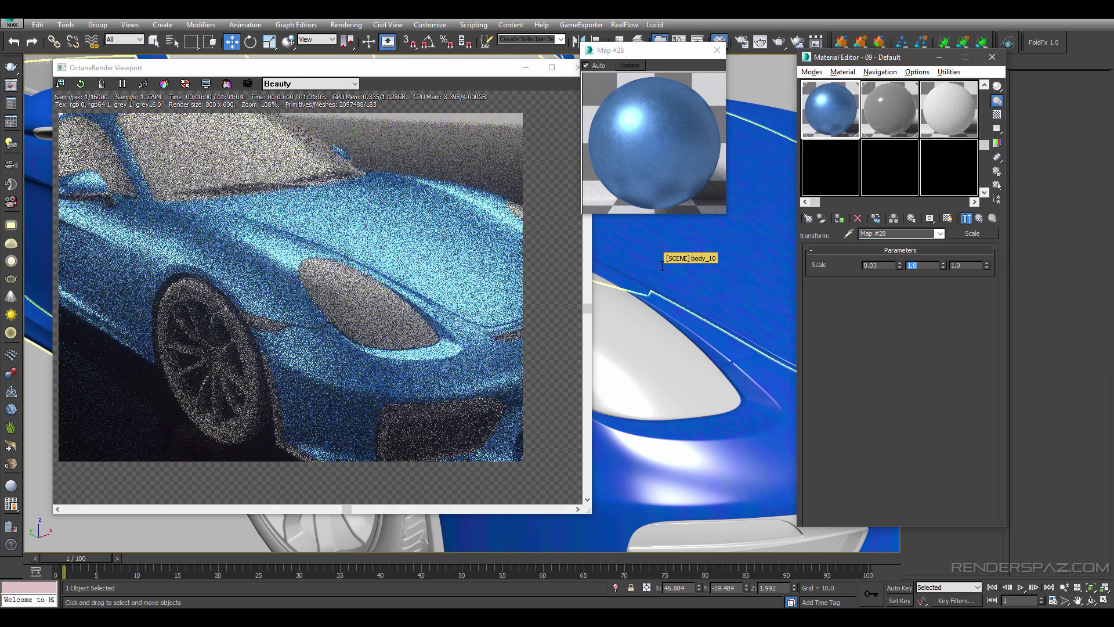
{"action": "key", "text": "Tab"}
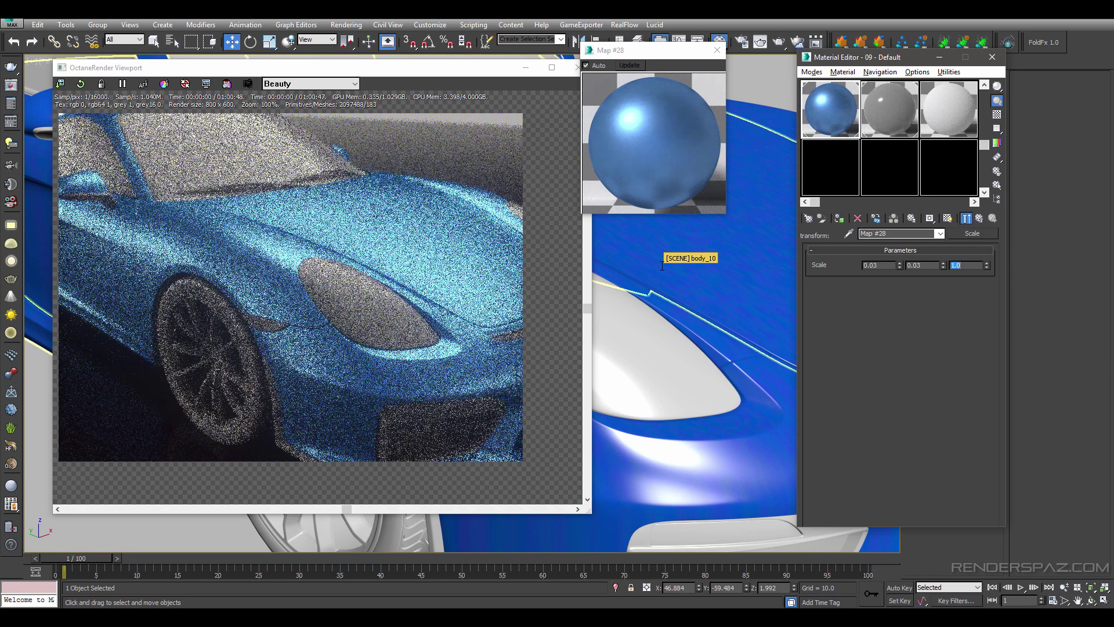
{"action": "type", "text": ".03"}
{"action": "key", "text": "Return"}
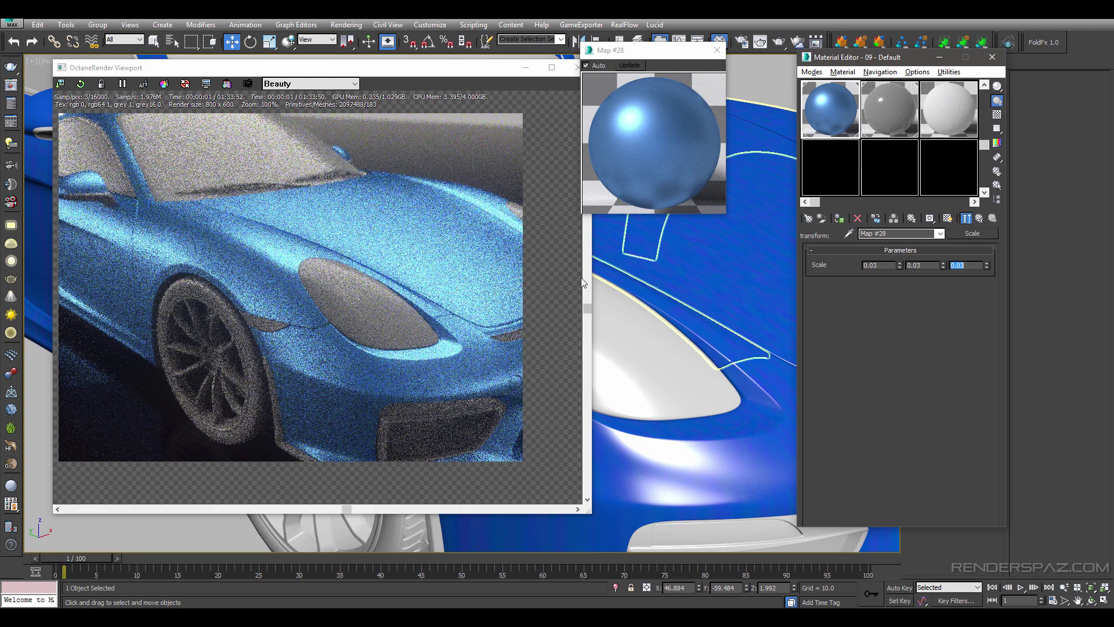
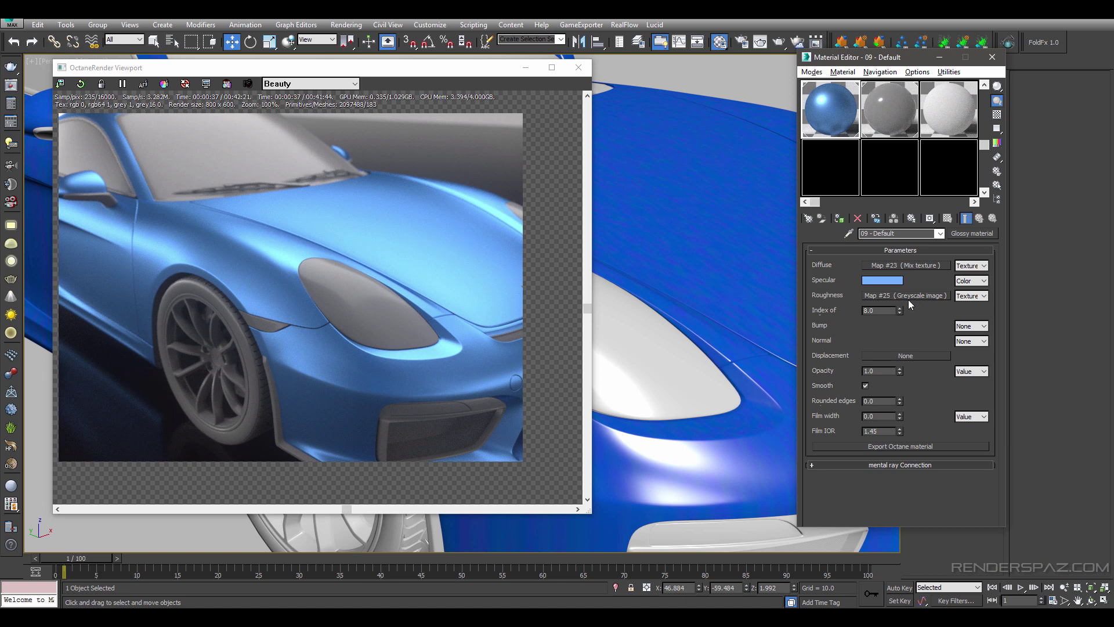
- Copy the roughness Greyscale image map and clear it from the Glossy material's roughness channel, keeping the input type as Texture
{"action": "right_click", "coordinate": [909, 304]}
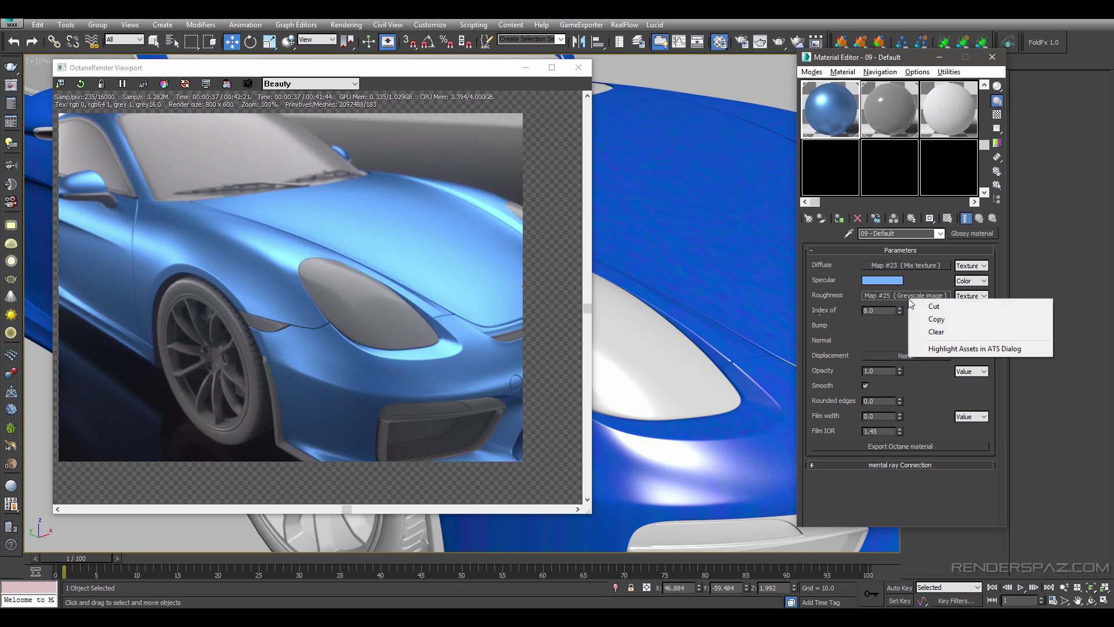
{"action": "left_click", "coordinate": [942, 319]}
{"action": "left_click", "coordinate": [967, 297]}
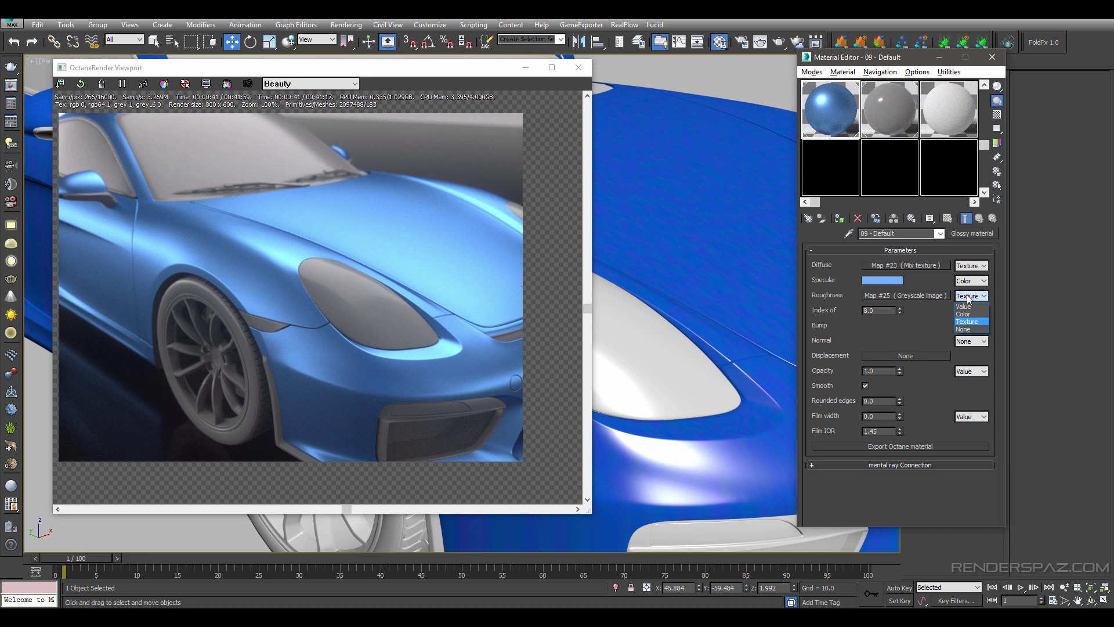
{"action": "left_click", "coordinate": [977, 323]}
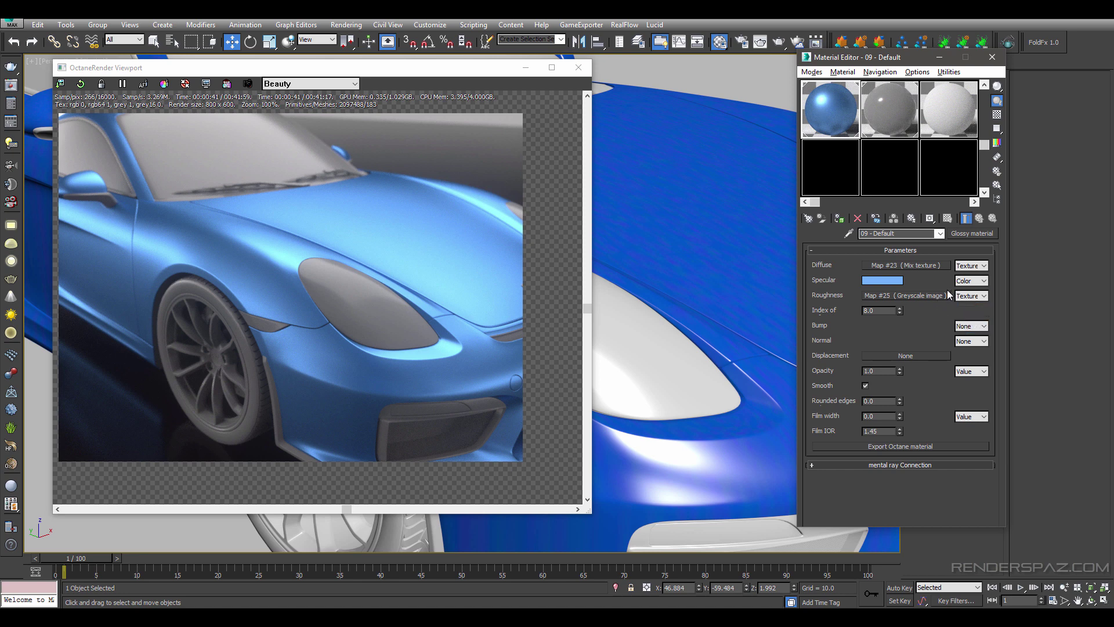
{"action": "right_click", "coordinate": [926, 296]}
{"action": "left_click", "coordinate": [937, 343]}
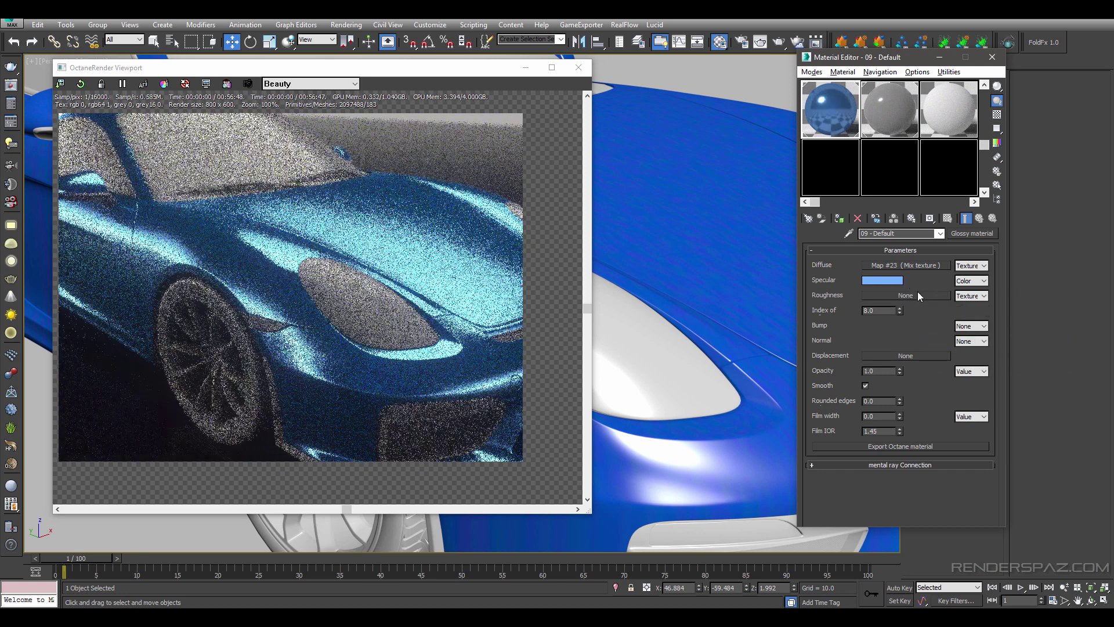
- Add a Color correction map to the roughness channel and paste the Greyscale image into its texture input as a copy
{"action": "left_click", "coordinate": [939, 294]}
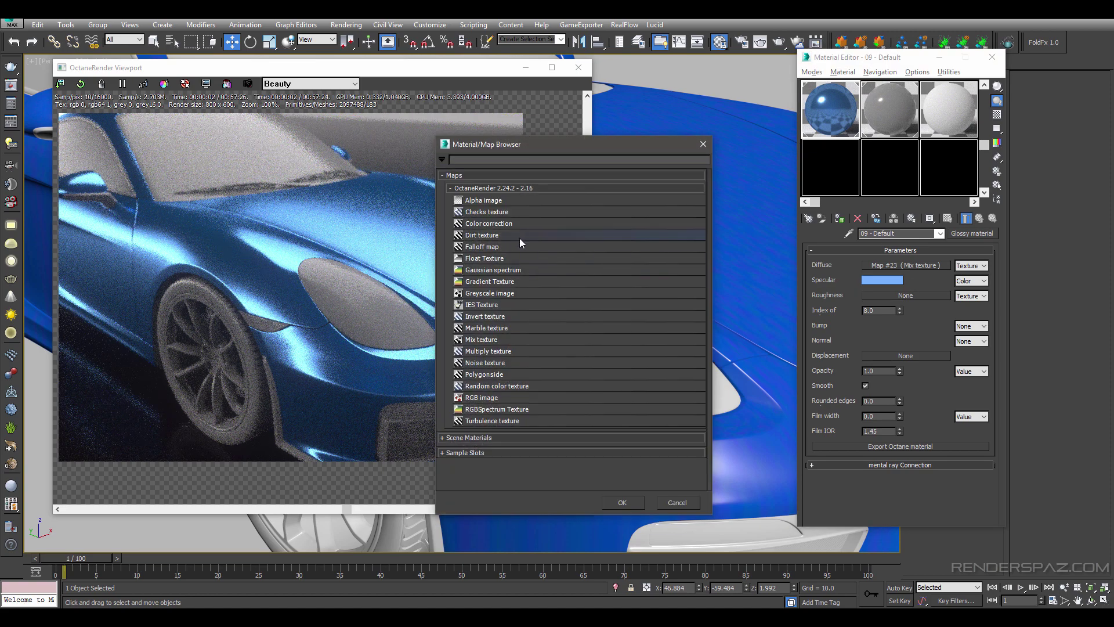
{"action": "double_click", "coordinate": [503, 225]}
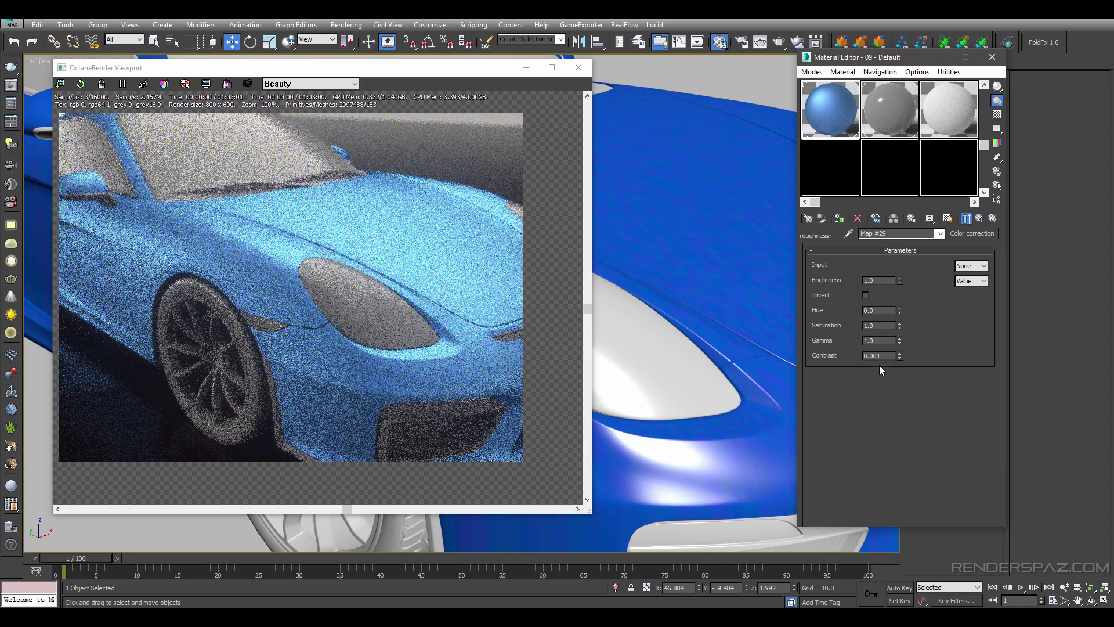
{"action": "left_click", "coordinate": [985, 266]}
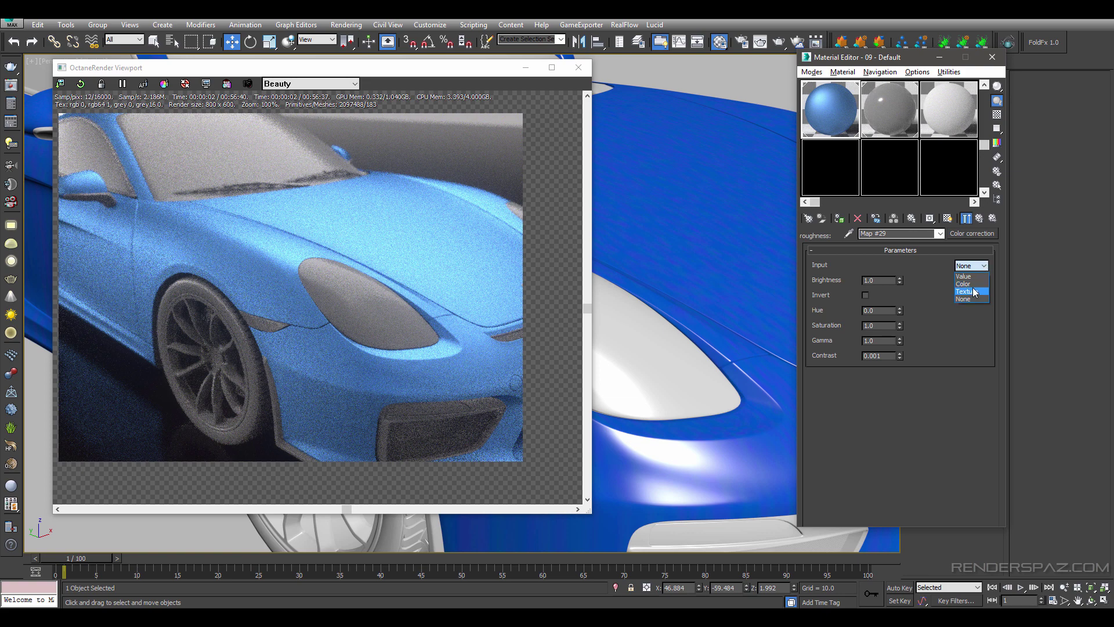
{"action": "left_click", "coordinate": [905, 270]}
{"action": "left_click", "coordinate": [900, 267]}
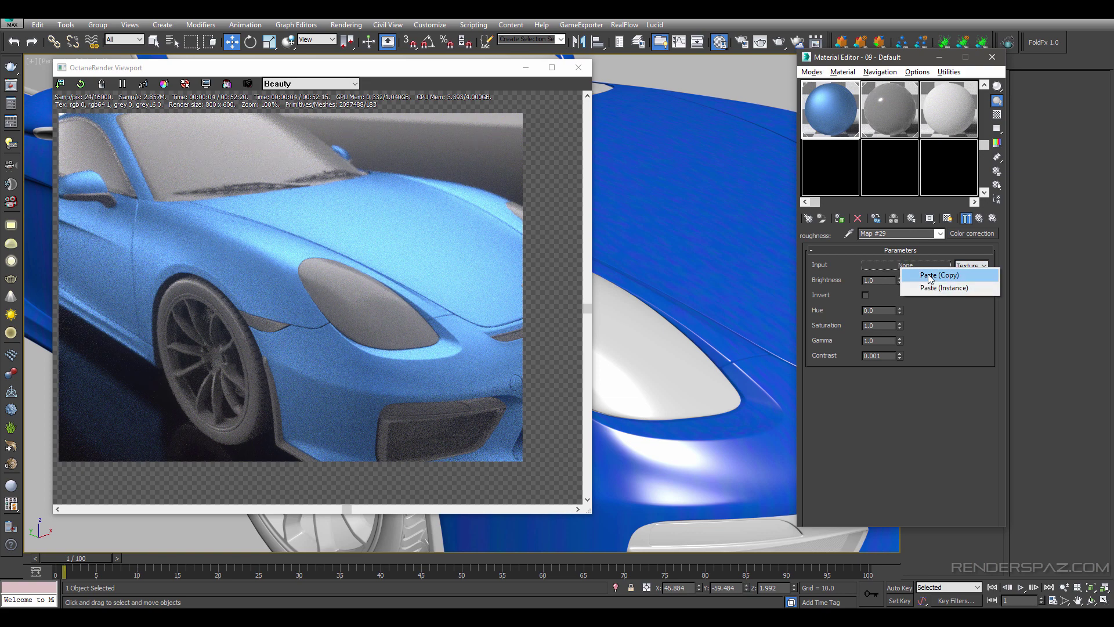
{"action": "left_click", "coordinate": [931, 285]}
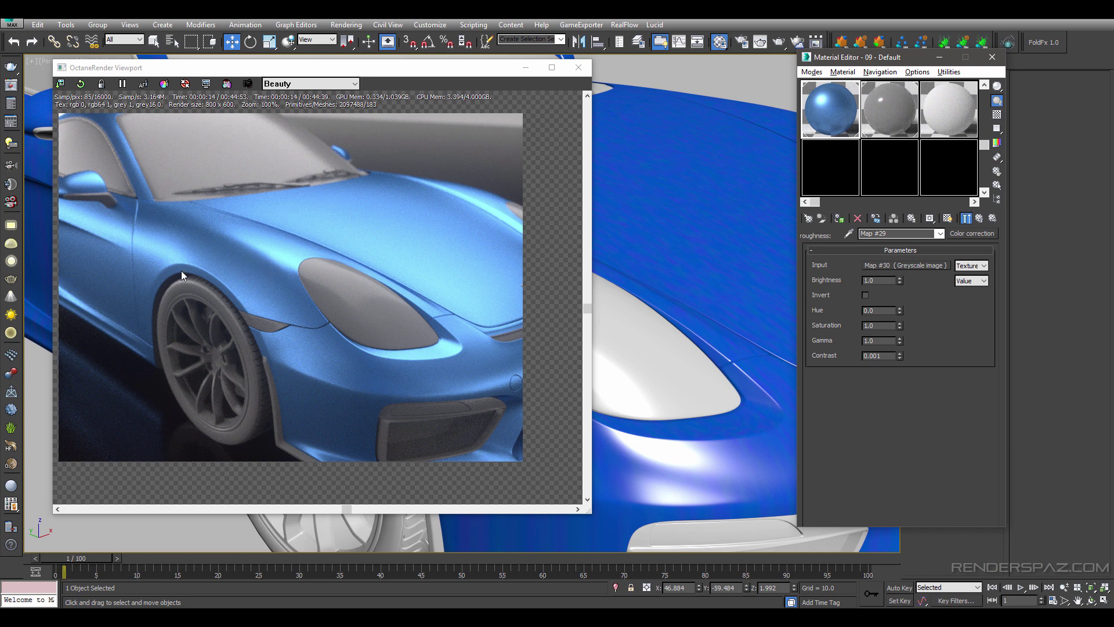
- Show the Color correction map by itself in an enlarged sample window placed beside the render view
{"action": "left_click", "coordinate": [65, 218]}
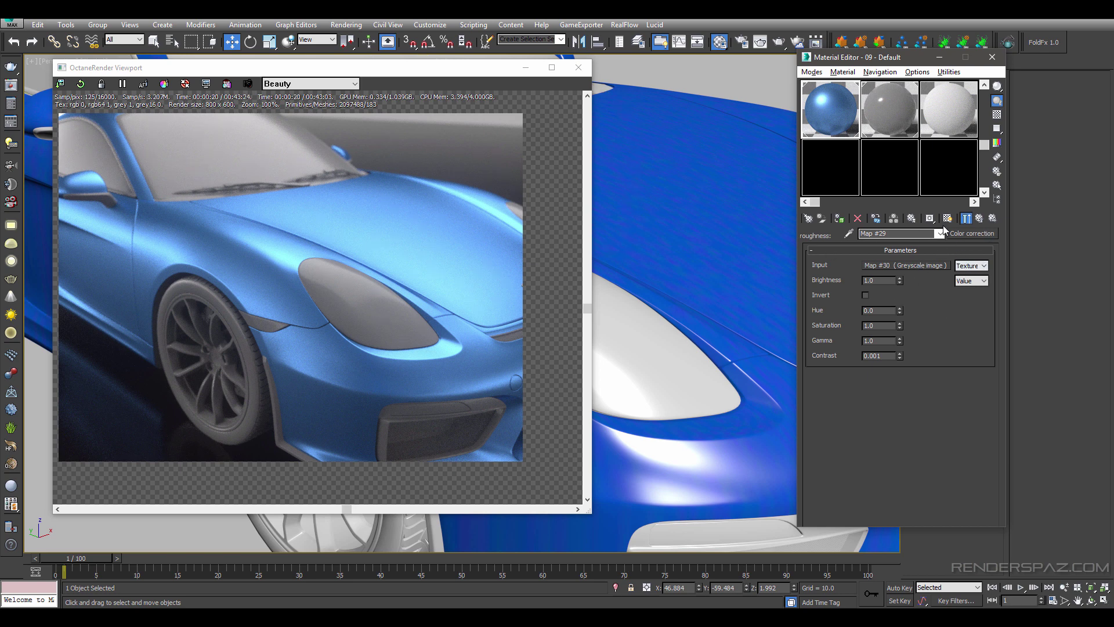
{"action": "left_click", "coordinate": [965, 220]}
{"action": "double_click", "coordinate": [854, 117]}
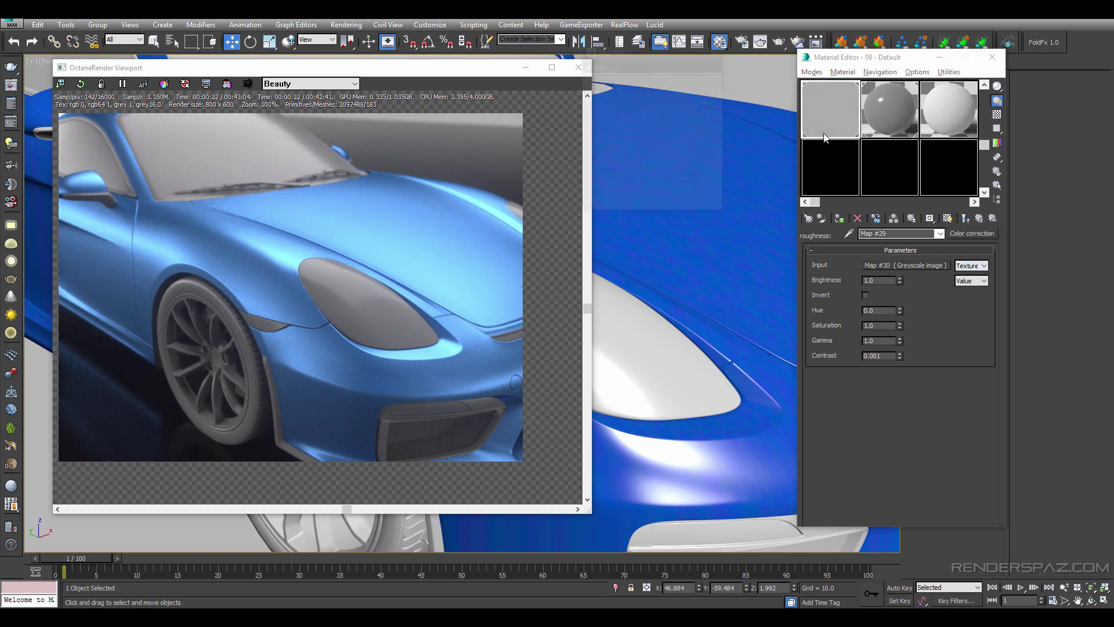
{"action": "left_click_drag", "start_coordinate": [724, 215], "coordinate": [820, 307]}
{"action": "left_click_drag", "start_coordinate": [736, 53], "coordinate": [710, 157]}
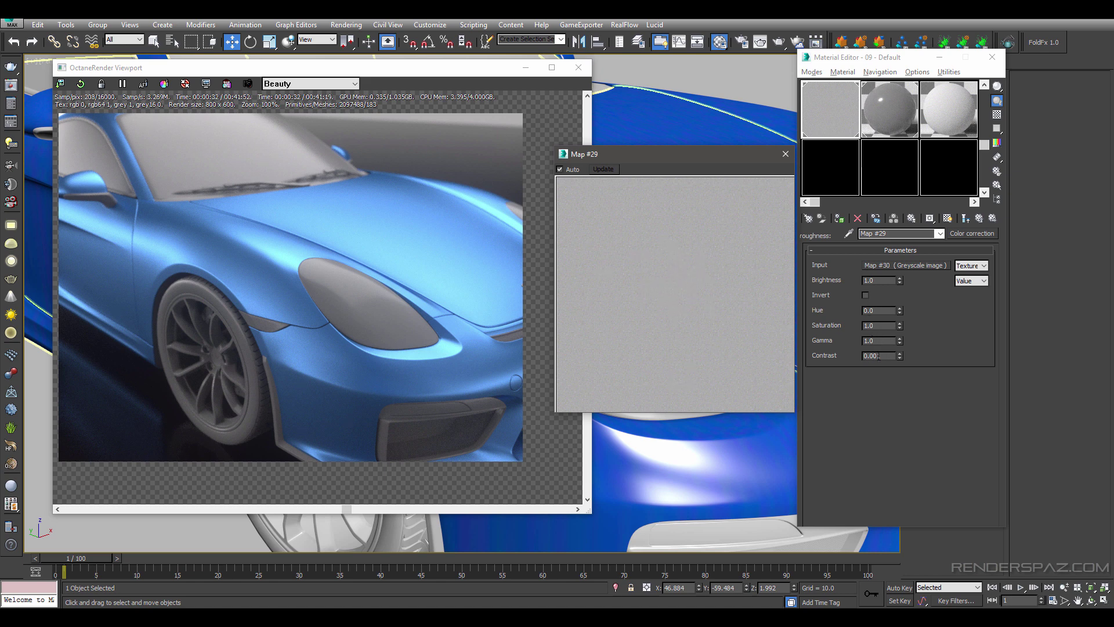
- Set the Color correction contrast to 100
{"action": "key", "text": "Return"}
{"action": "left_click", "coordinate": [700, 368]}
{"action": "type", "text": "100"}
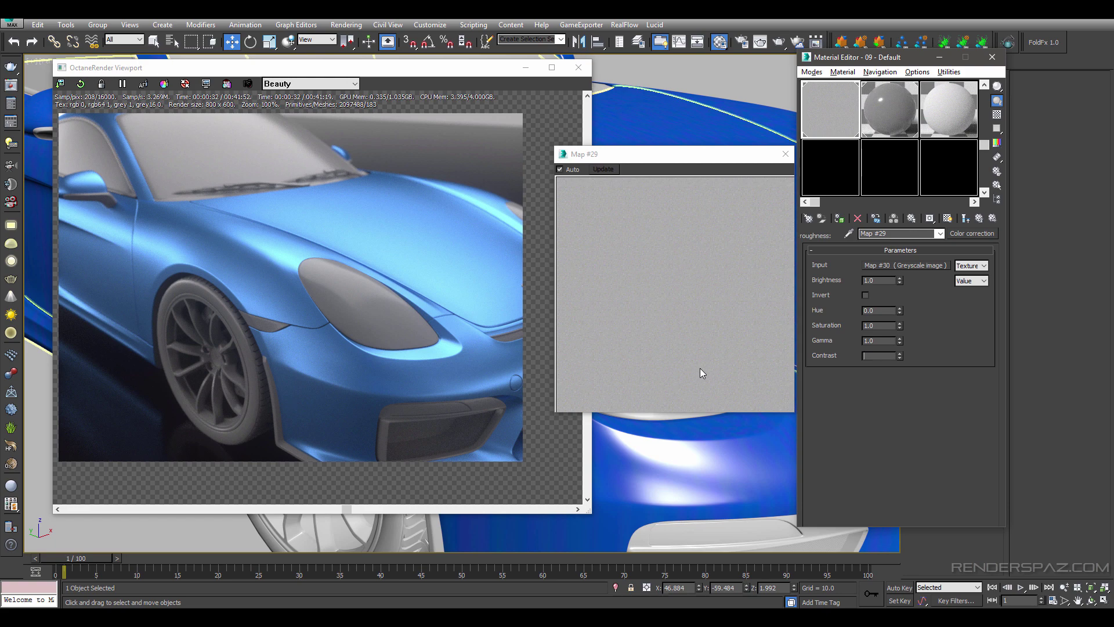
{"action": "key", "text": "Return"}
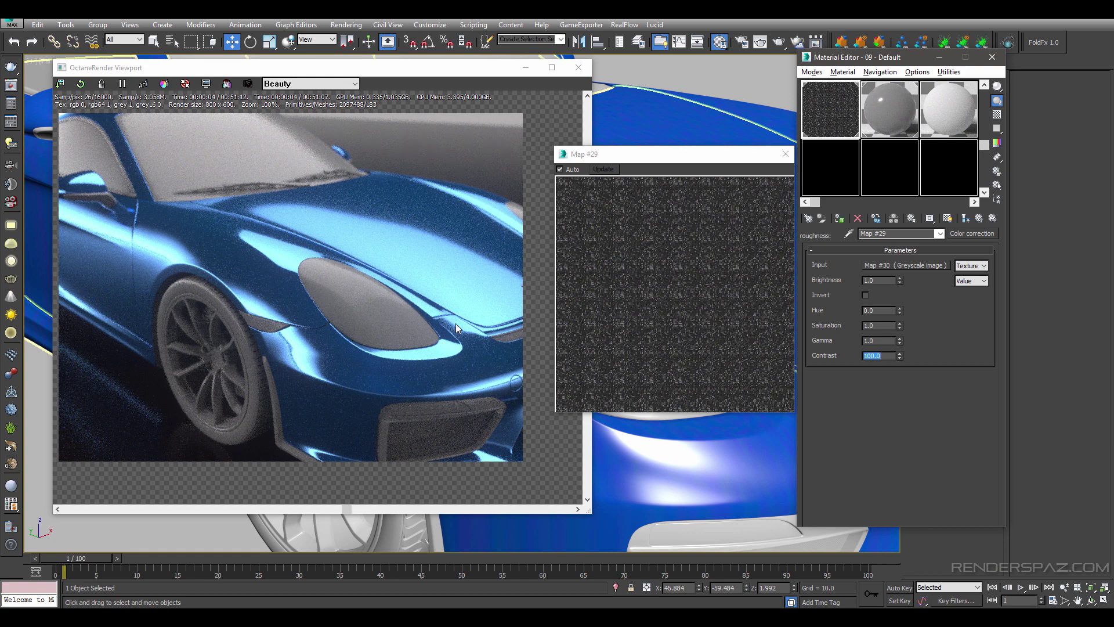
- Examine the flake effect on the front bumper, headlight area and hood in the Octane render
{"action": "left_click", "coordinate": [436, 368]}
{"action": "scroll", "coordinate": [436, 368], "scroll_direction": "up", "scroll_amount": 1}
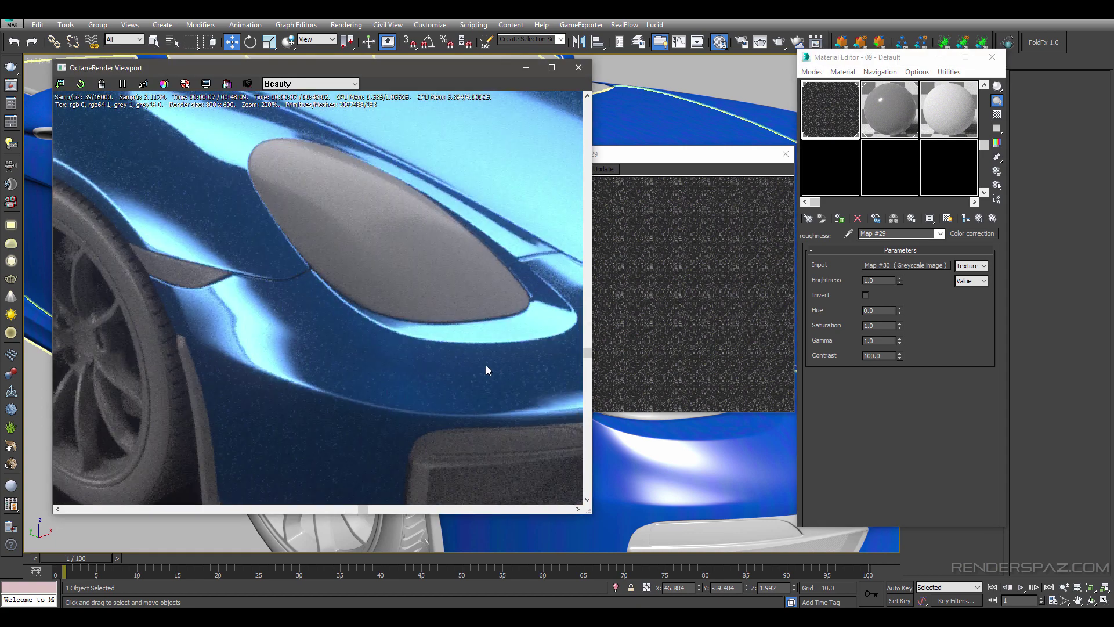
{"action": "middle_click_drag", "start_coordinate": [486, 370], "coordinate": [401, 390]}
{"action": "scroll", "coordinate": [457, 341], "scroll_direction": "up", "scroll_amount": 1}
{"action": "scroll", "coordinate": [389, 399], "scroll_direction": "down", "scroll_amount": 1}
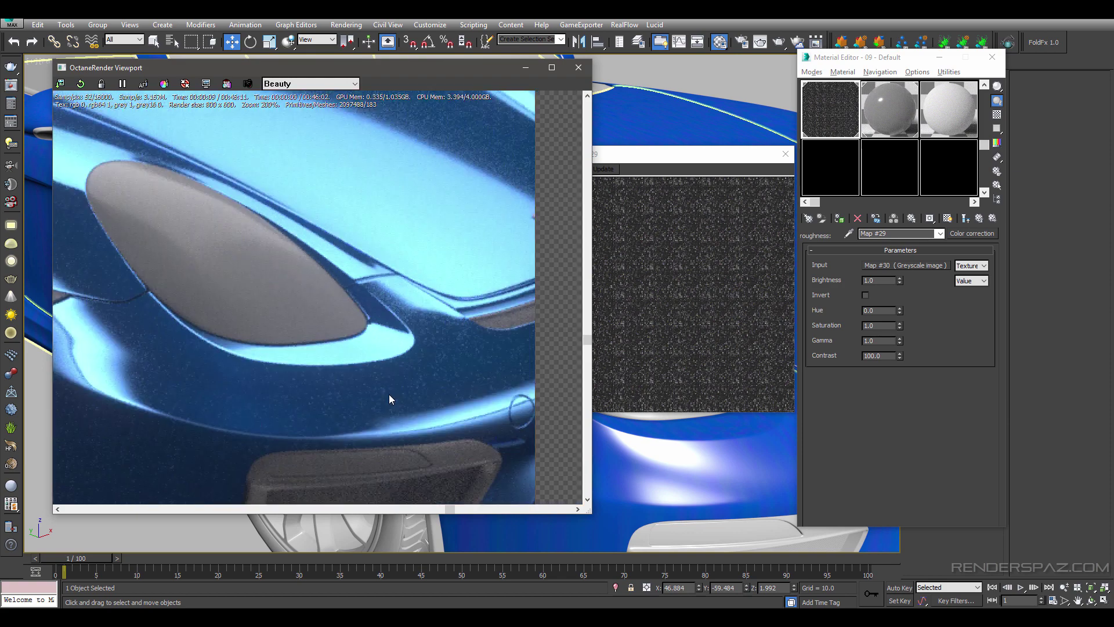
{"action": "scroll", "coordinate": [368, 305], "scroll_direction": "down", "scroll_amount": 1}
{"action": "middle_click_drag", "start_coordinate": [368, 305], "coordinate": [332, 274]}
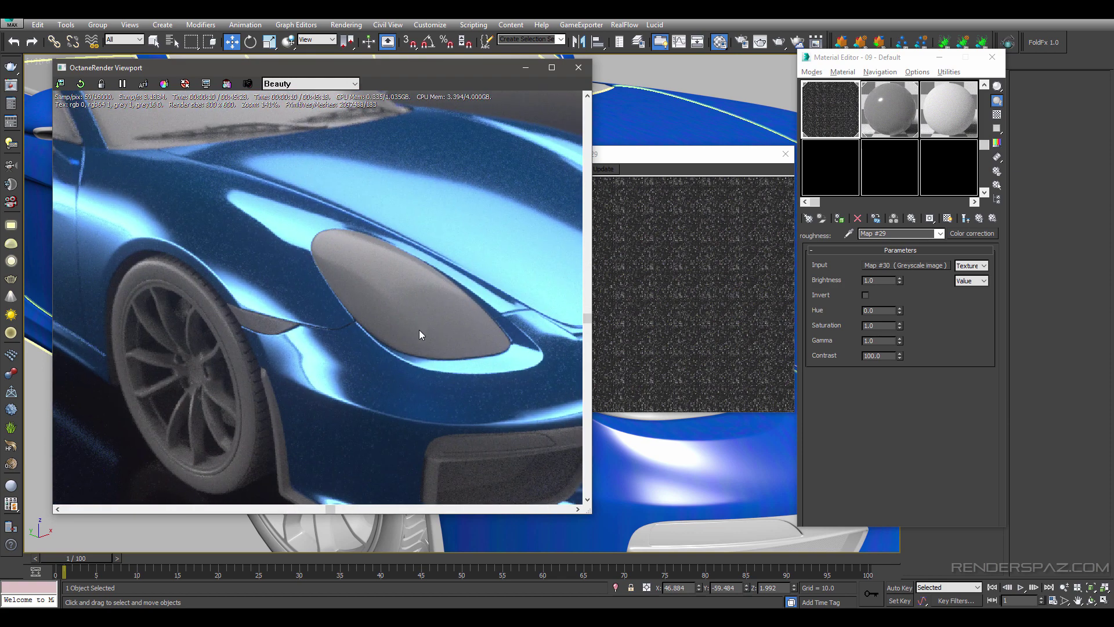
{"action": "scroll", "coordinate": [429, 344], "scroll_direction": "down", "scroll_amount": 1}
{"action": "scroll", "coordinate": [428, 344], "scroll_direction": "up", "scroll_amount": 1}
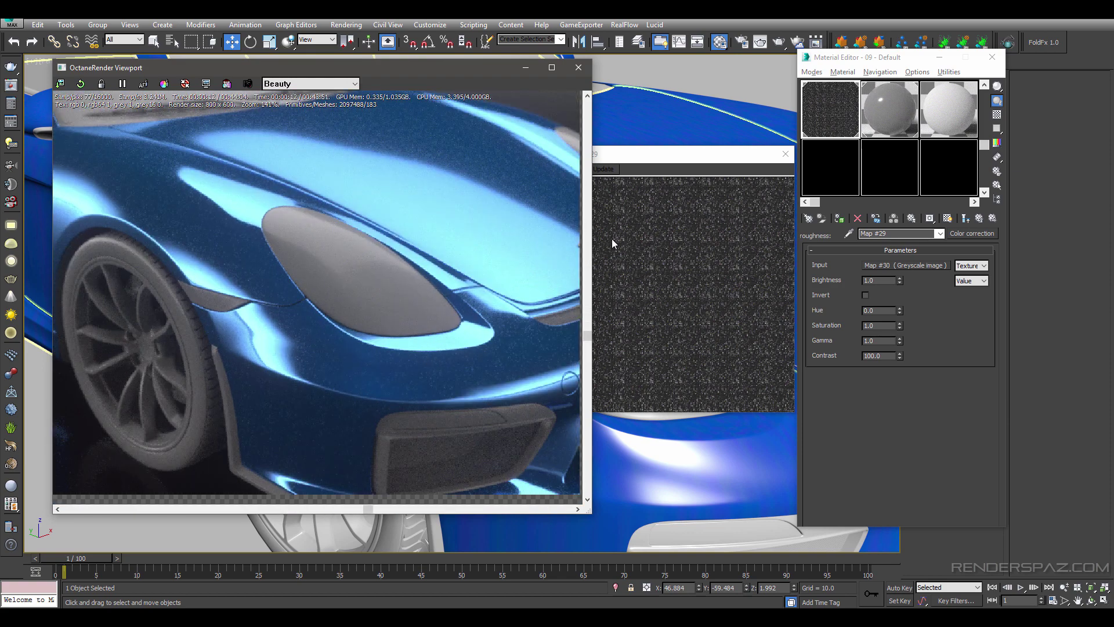
- Set the Color correction gamma to 2.2 after trying 3
{"action": "left_click", "coordinate": [888, 341]}
{"action": "type", "text": "3"}
{"action": "key", "text": "Return"}
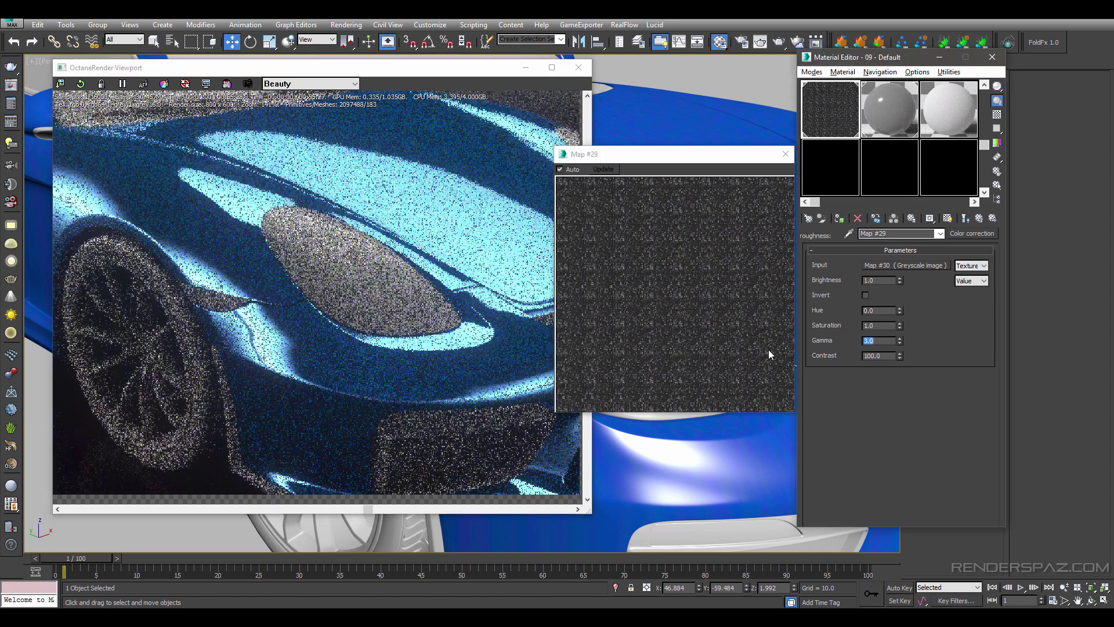
{"action": "key", "text": "BackSpace"}
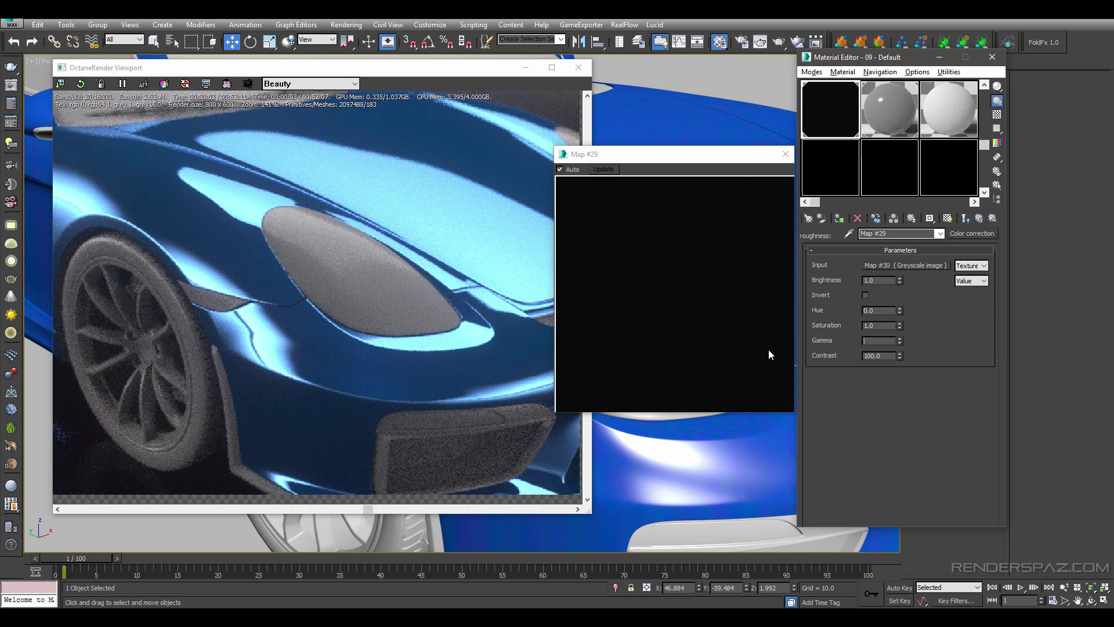
{"action": "type", "text": "2.2"}
{"action": "key", "text": "Return"}
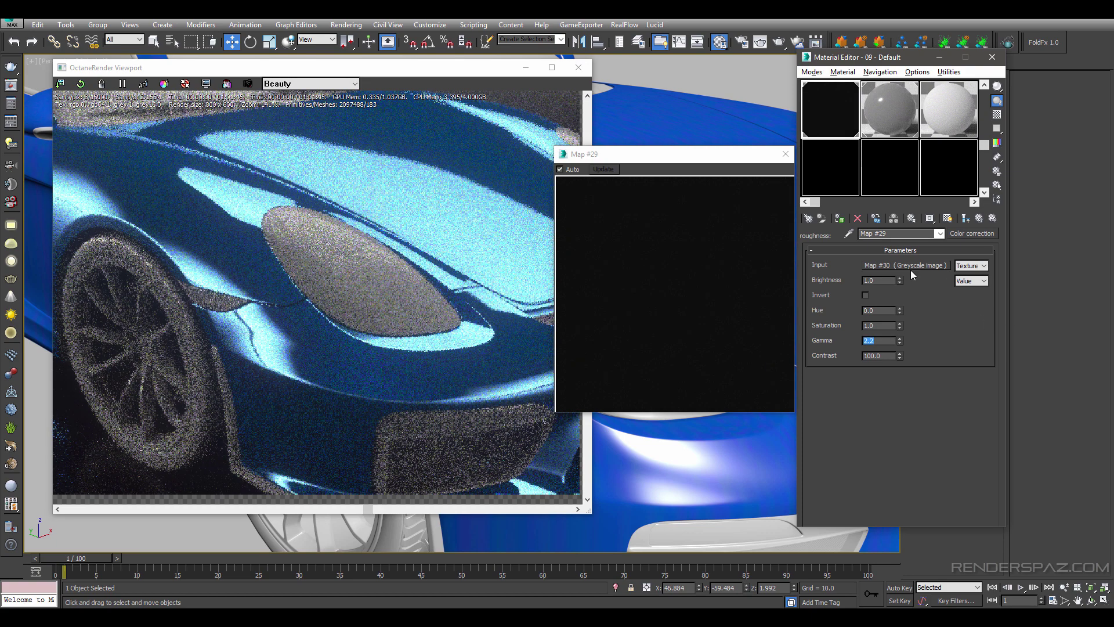
- Raise the Color correction brightness to 1.596 and check the paint on the whole car front in the render
{"action": "mouse_move", "coordinate": [900, 278]}
{"action": "left_mouse_down"}
{"action": "mouse_move", "coordinate": [900, 212]}
{"action": "mouse_move", "coordinate": [902, 283]}
{"action": "left_mouse_up"}
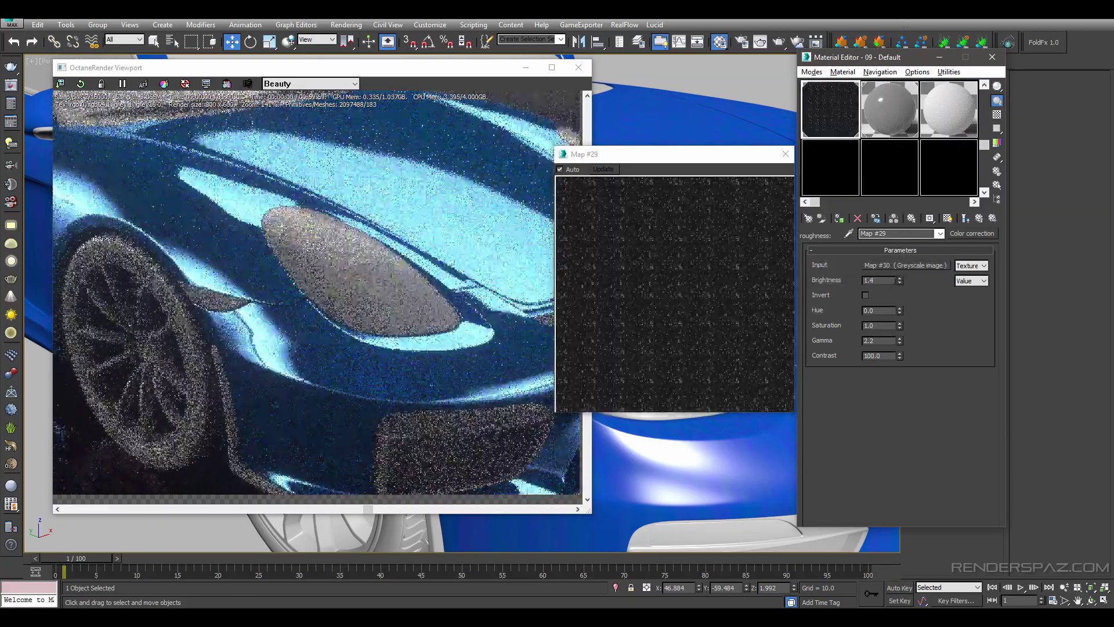
{"action": "left_click_drag", "start_coordinate": [900, 277], "coordinate": [900, 272]}
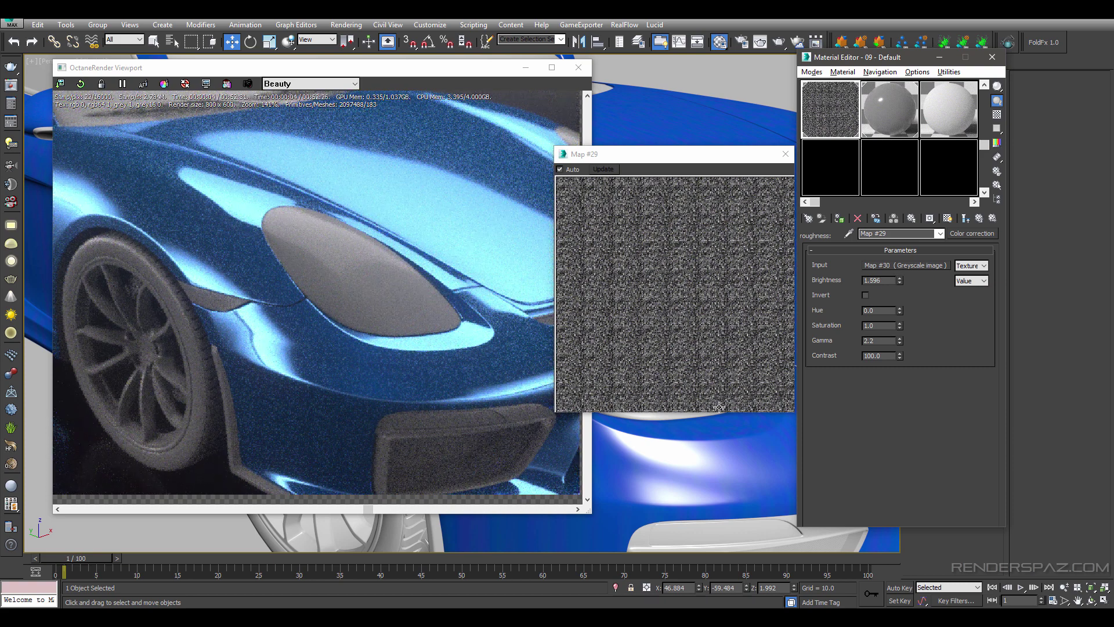
{"action": "left_click", "coordinate": [433, 378]}
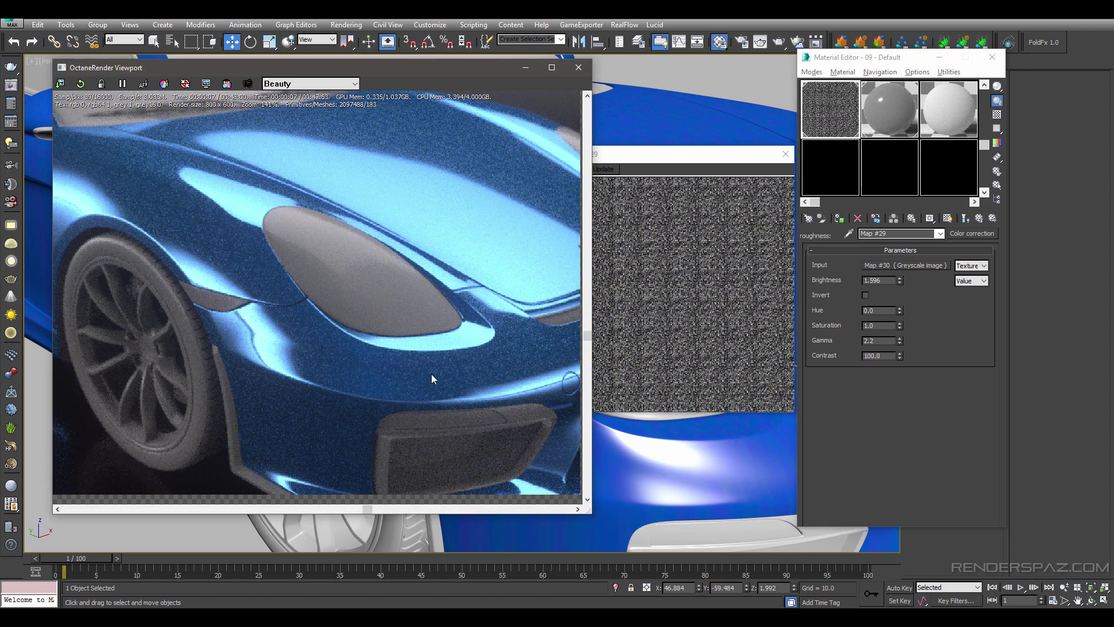
{"action": "scroll", "coordinate": [458, 348], "scroll_direction": "down", "scroll_amount": 1}
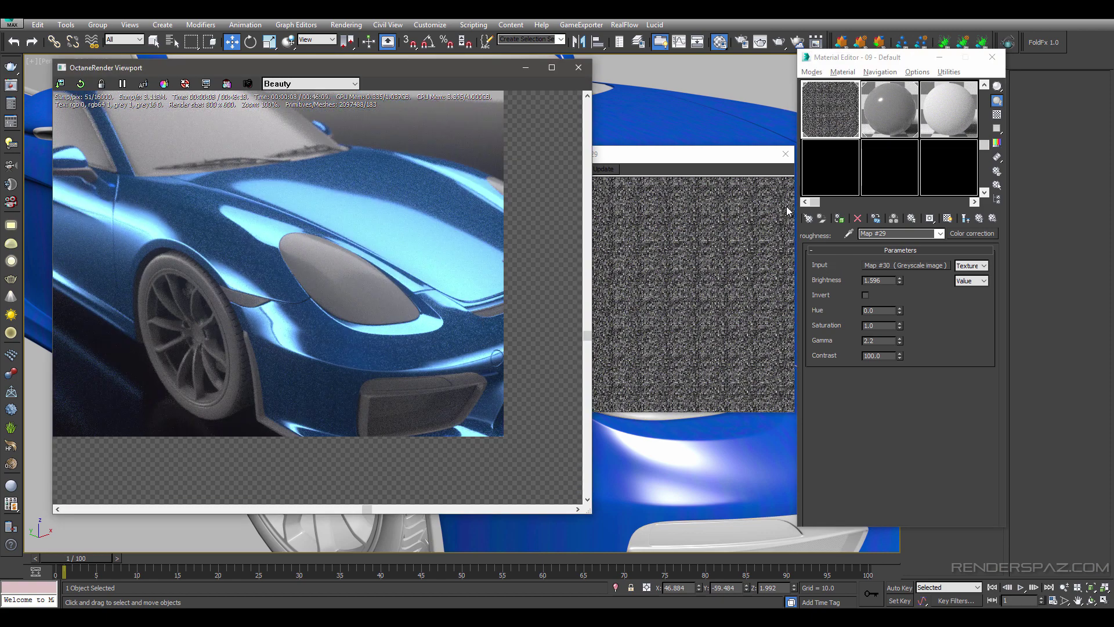
- Close the enlarged Color correction map preview and return to the glossy material's parameters
{"action": "left_click", "coordinate": [720, 162]}
{"action": "left_click", "coordinate": [758, 161]}
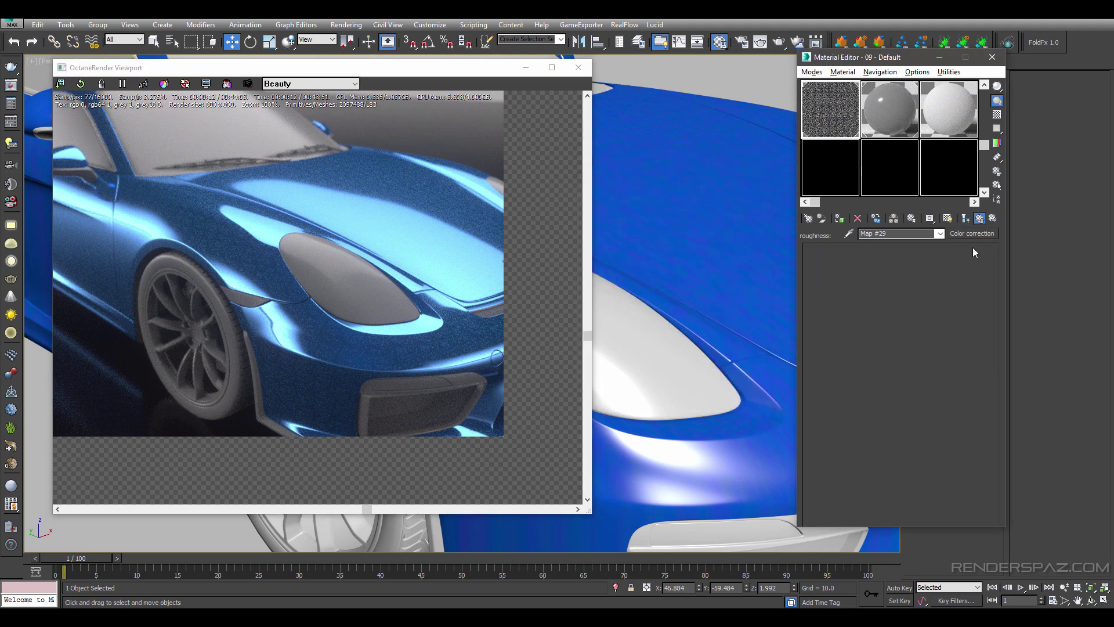
{"action": "key", "text": "Up"}
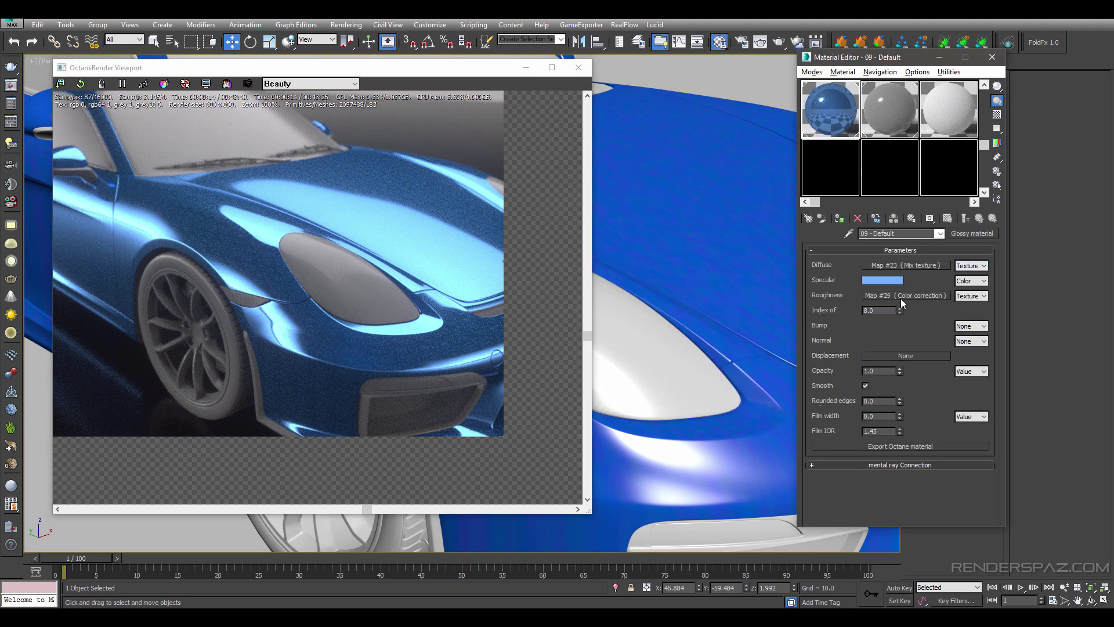
- Try lowering the gamma of the roughness Color correction map to 1.32
{"action": "left_click", "coordinate": [970, 296]}
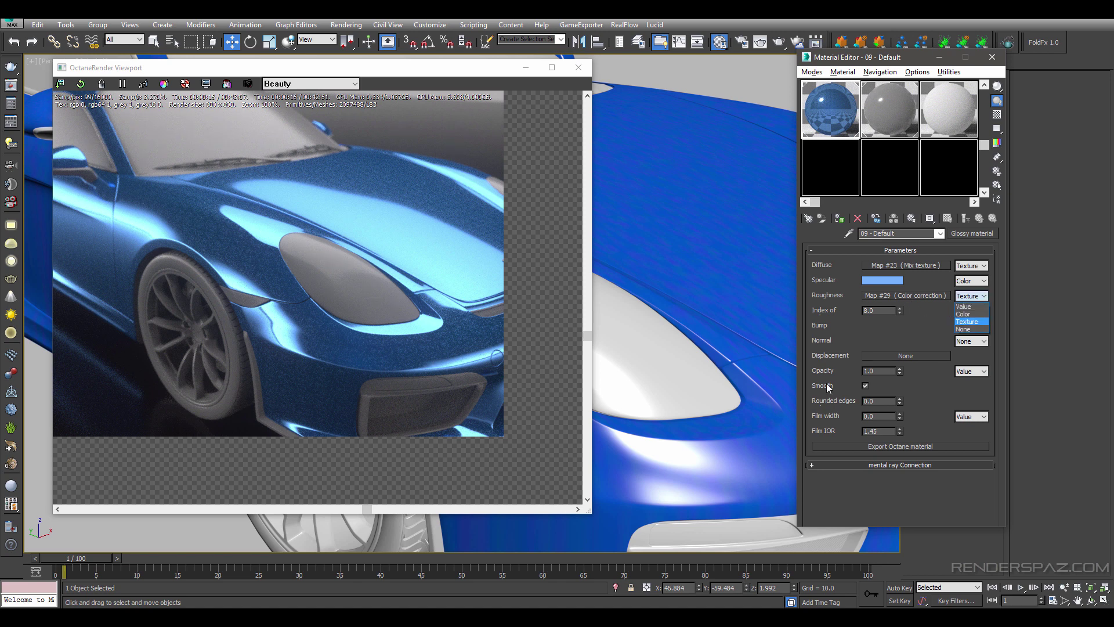
{"action": "key", "text": "Up"}
{"action": "key", "text": "Up"}
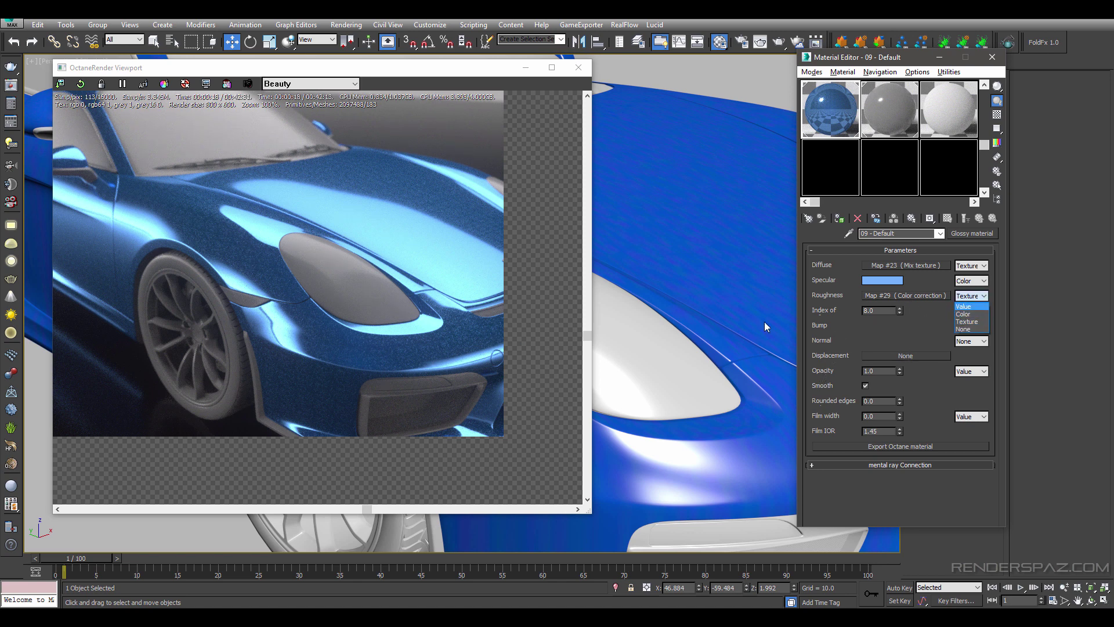
{"action": "left_click", "coordinate": [881, 295]}
{"action": "left_click", "coordinate": [931, 297]}
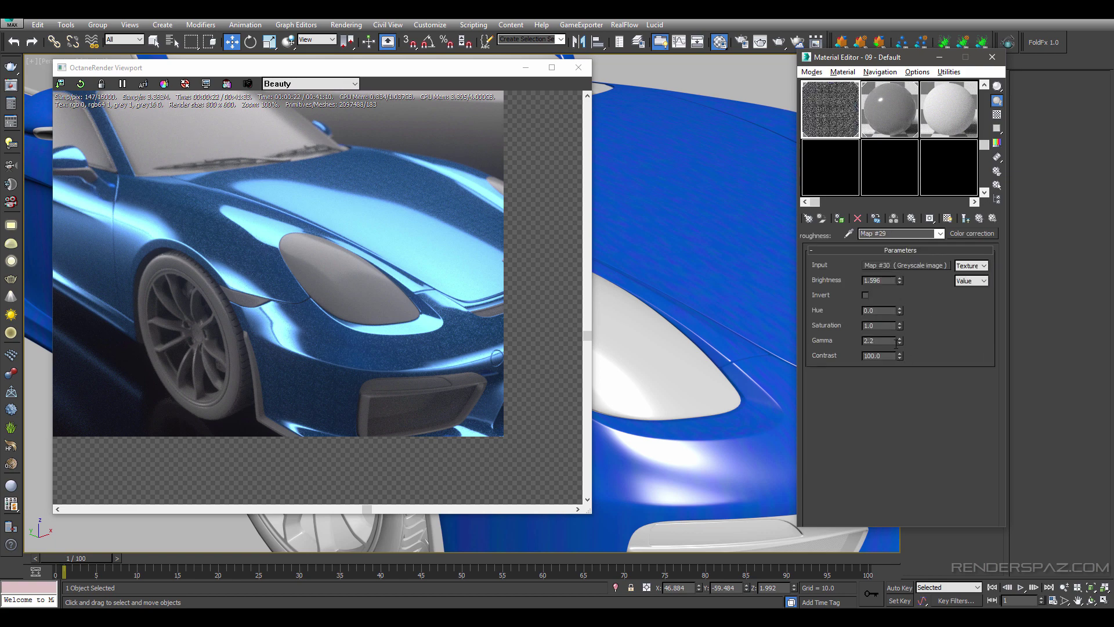
{"action": "left_click_drag", "start_coordinate": [898, 340], "coordinate": [903, 360]}
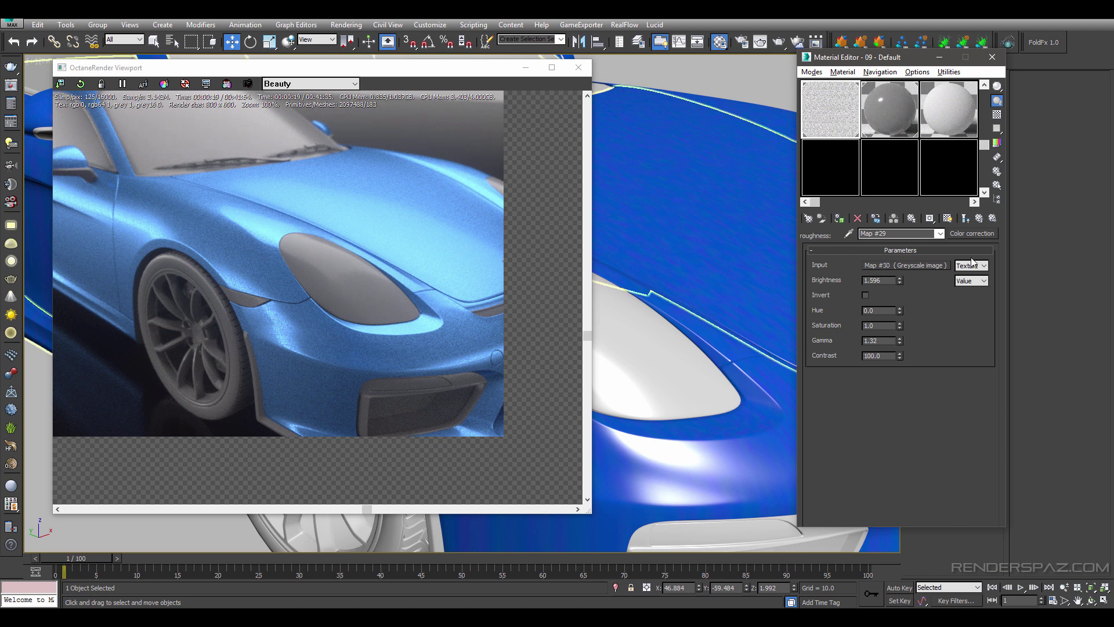
- Switch the material's Bump input to Texture and paste a copy of the roughness Color correction map into it
{"action": "left_click", "coordinate": [980, 220]}
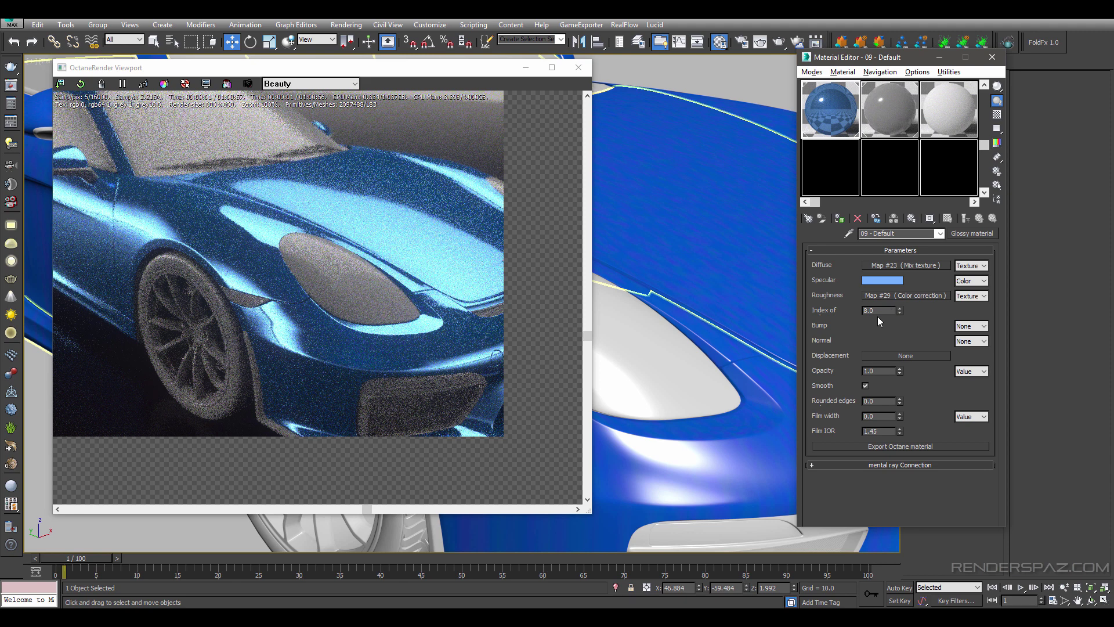
{"action": "right_click", "coordinate": [907, 295]}
{"action": "left_click", "coordinate": [932, 317]}
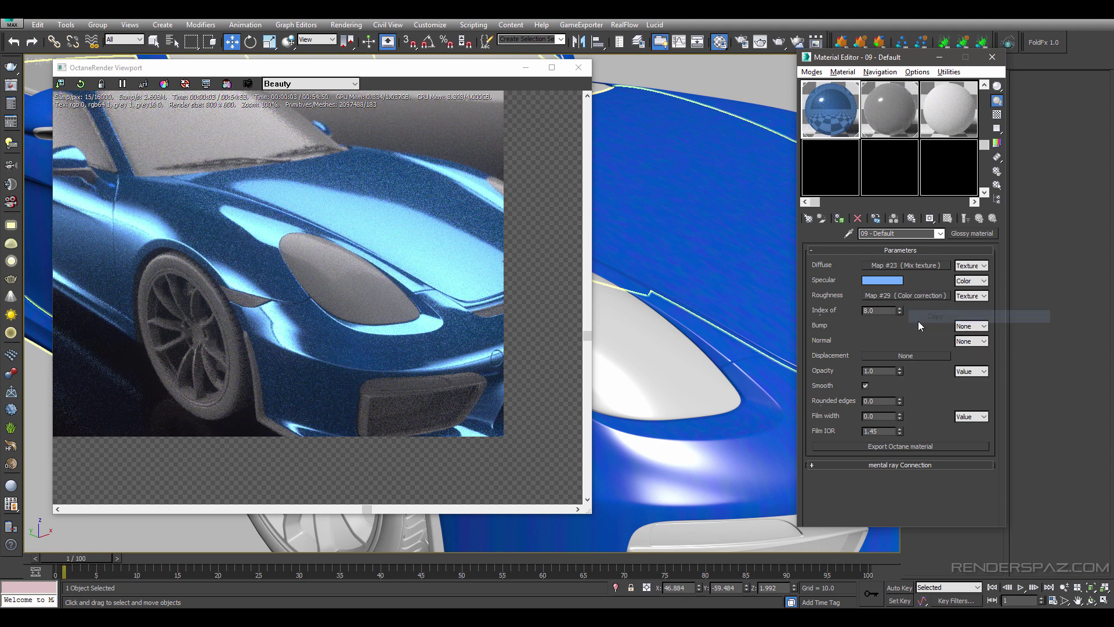
{"action": "left_click", "coordinate": [970, 325]}
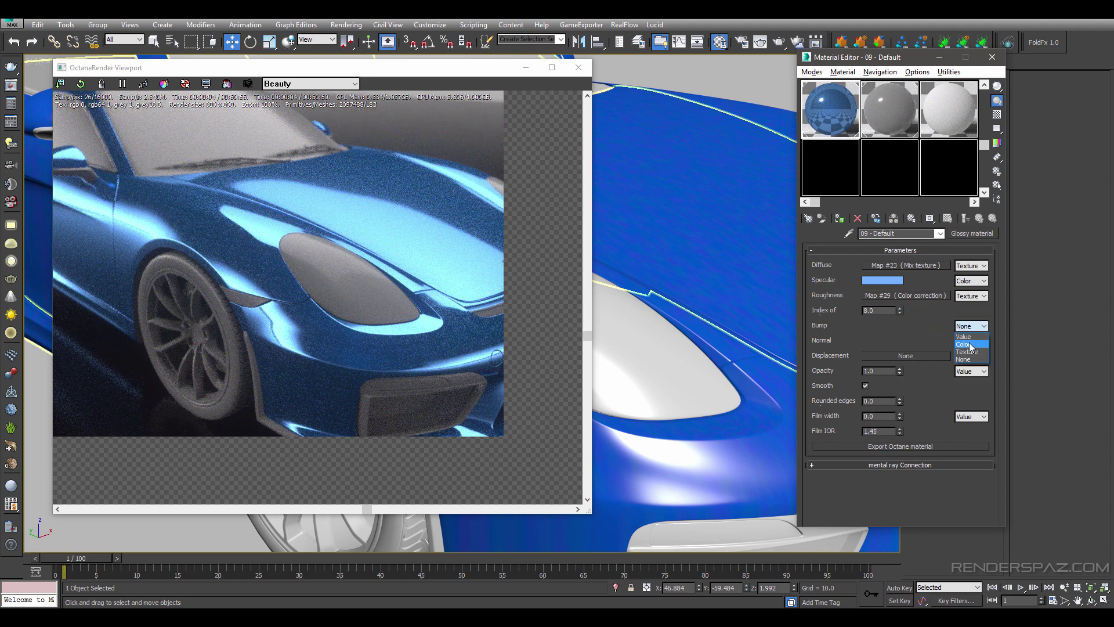
{"action": "left_click", "coordinate": [973, 351]}
{"action": "right_click", "coordinate": [907, 326]}
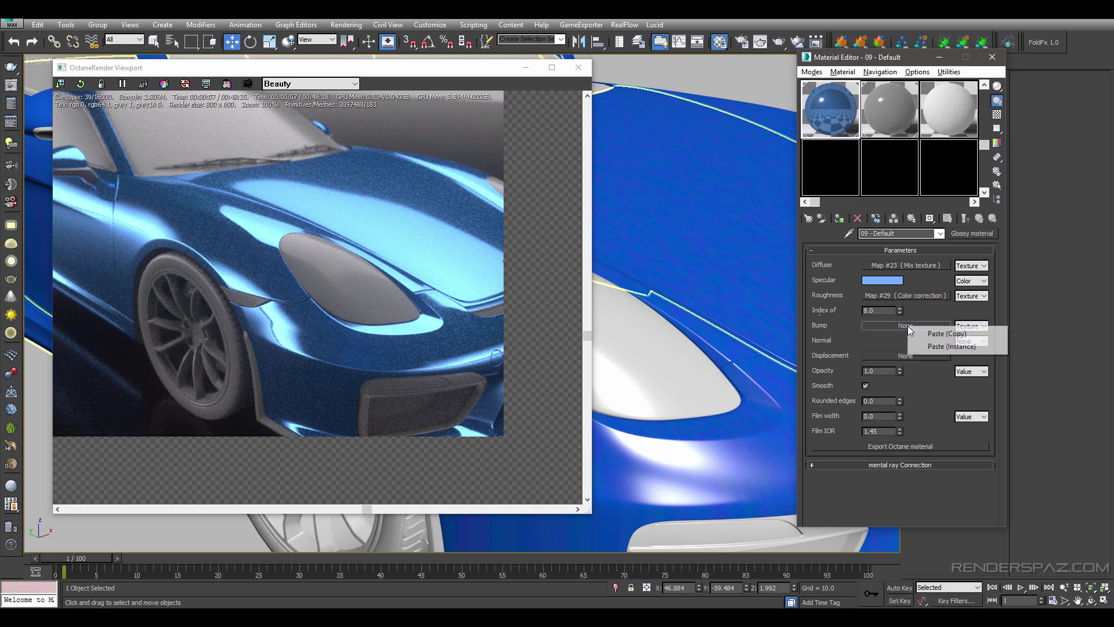
{"action": "left_click", "coordinate": [921, 334]}
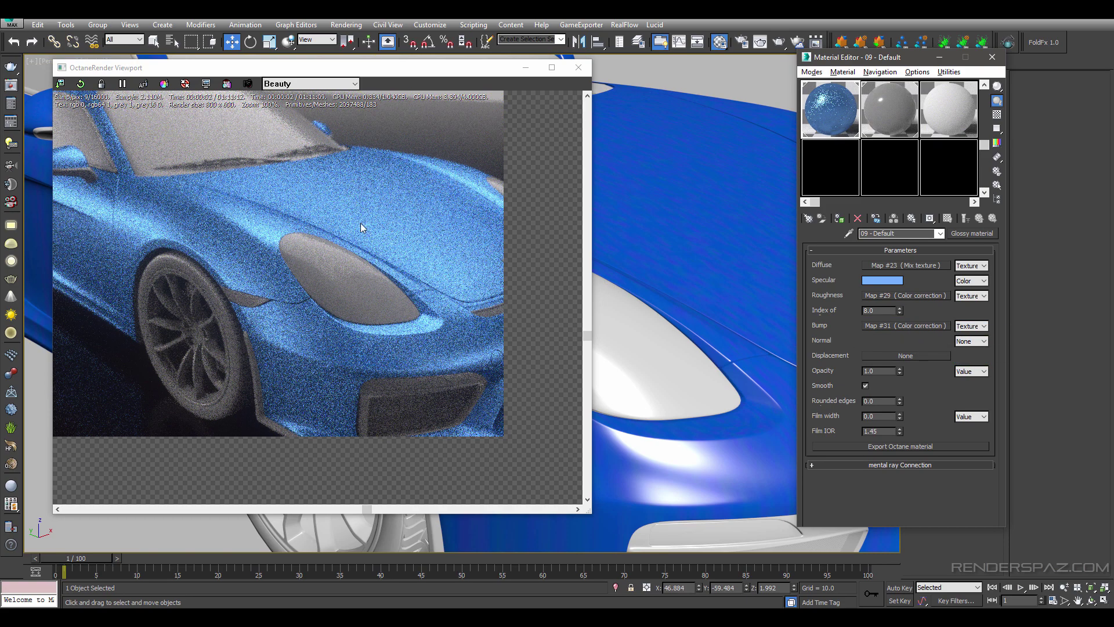
- Set the bump Color correction gamma to 3 and check the flakes close up around the headlight and front bumper
{"action": "left_click", "coordinate": [895, 327]}
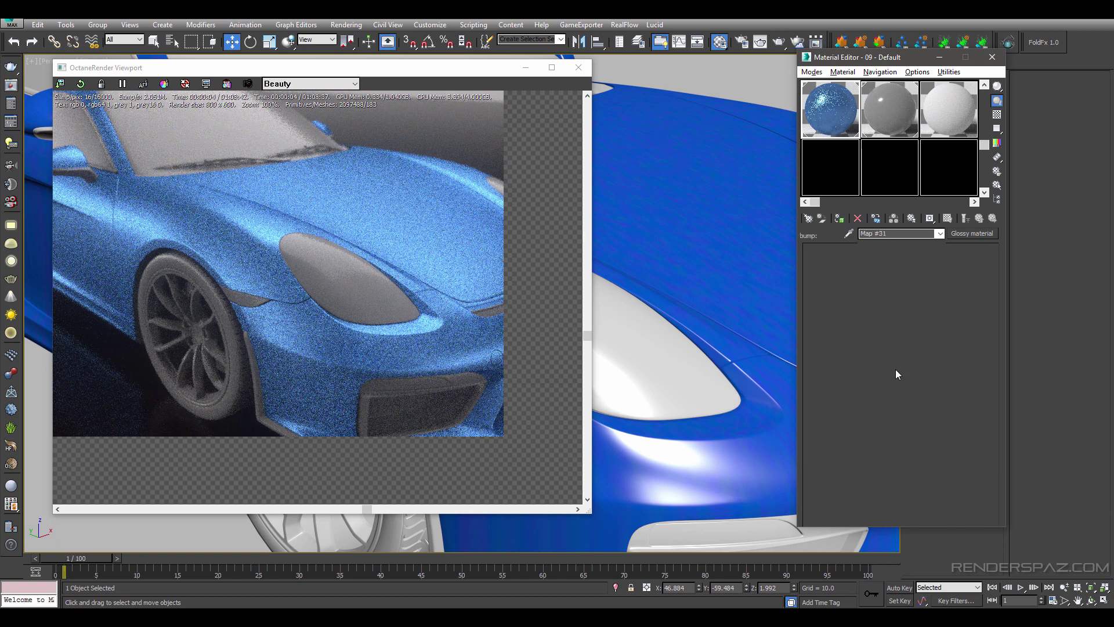
{"action": "left_click_drag", "start_coordinate": [903, 351], "coordinate": [947, 218]}
{"action": "left_click_drag", "start_coordinate": [920, 259], "coordinate": [915, 313]}
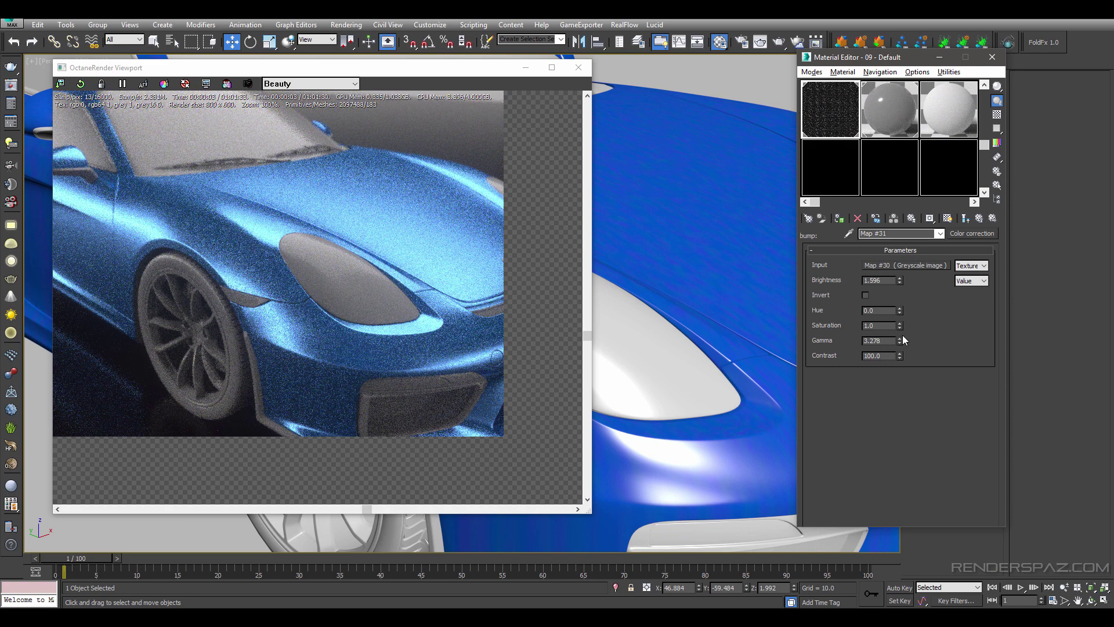
{"action": "double_click", "coordinate": [877, 341]}
{"action": "type", "text": "3"}
{"action": "key", "text": "Return"}
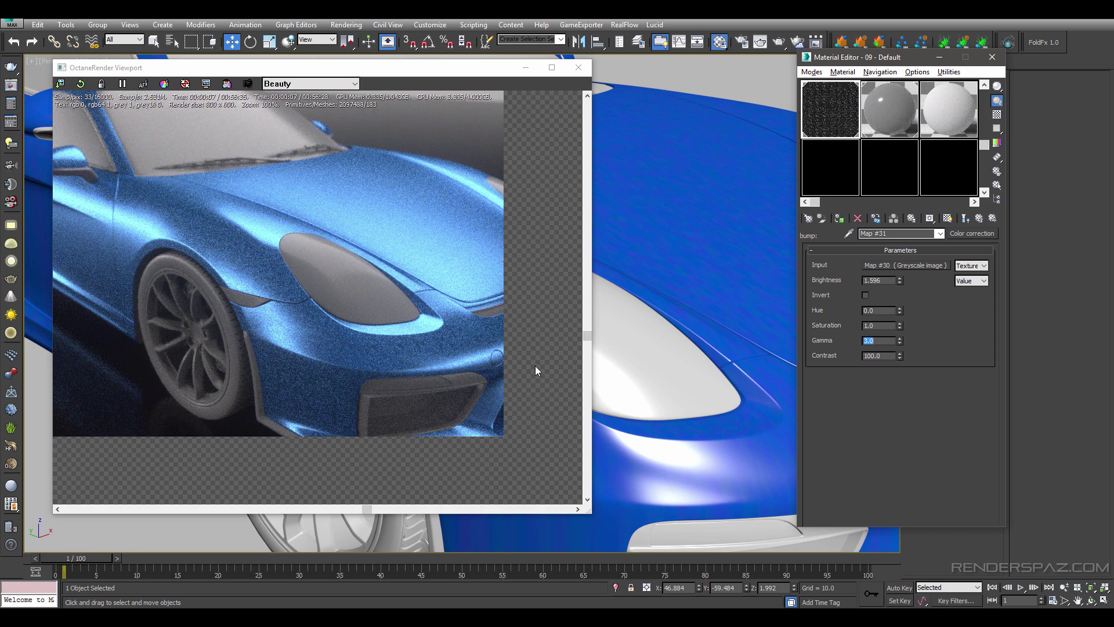
{"action": "scroll", "coordinate": [733, 341], "scroll_direction": "up", "scroll_amount": 5}
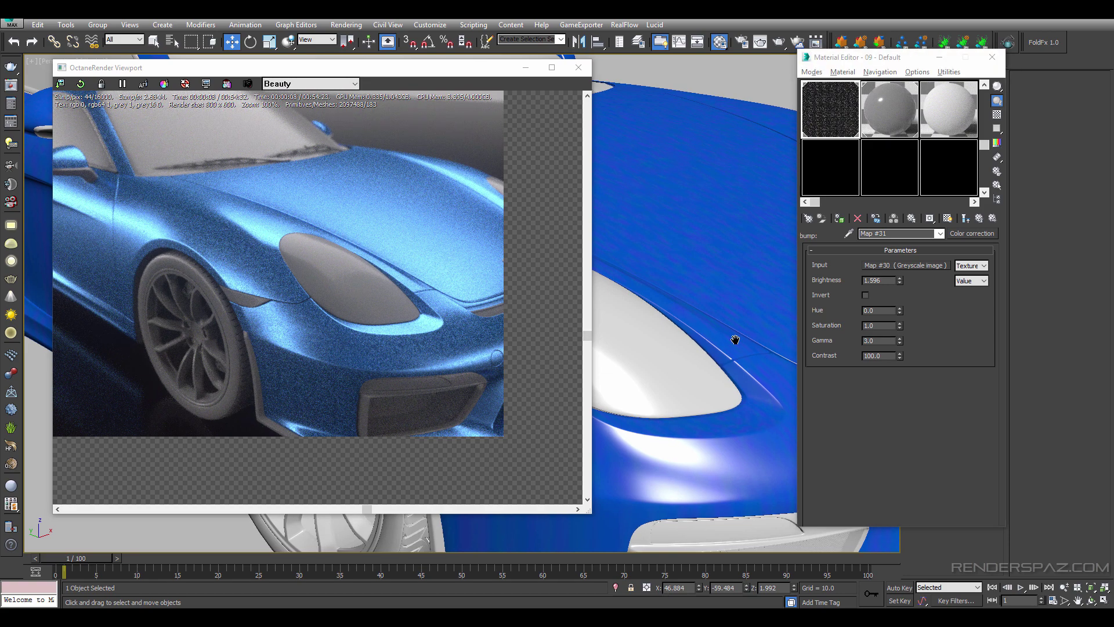
{"action": "scroll", "coordinate": [702, 354], "scroll_direction": "up", "scroll_amount": 3}
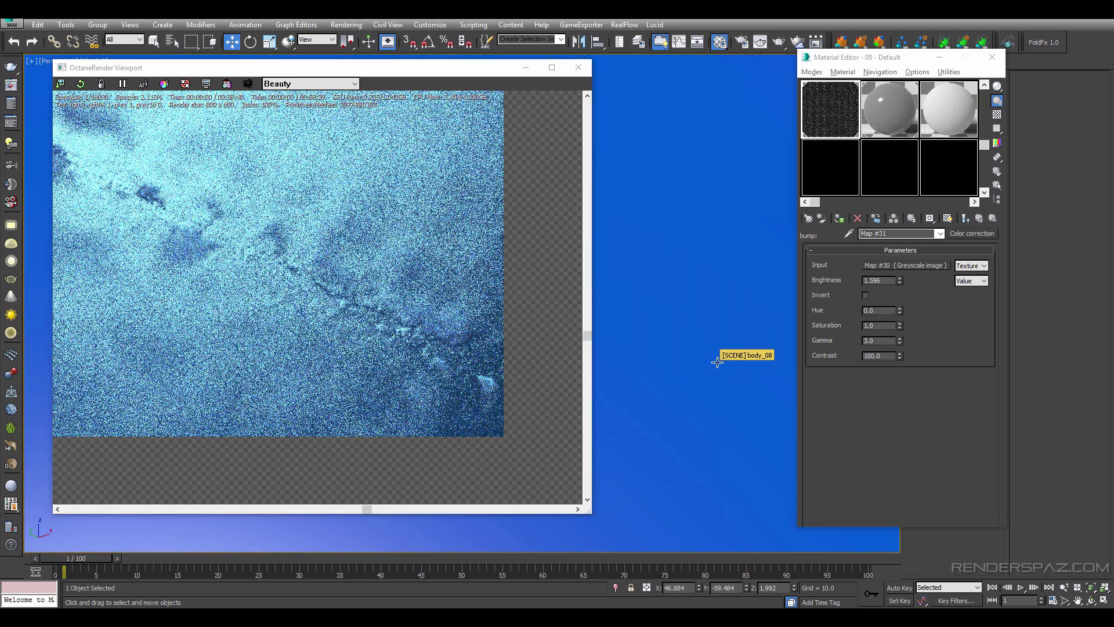
{"action": "scroll", "coordinate": [717, 362], "scroll_direction": "down", "scroll_amount": 4}
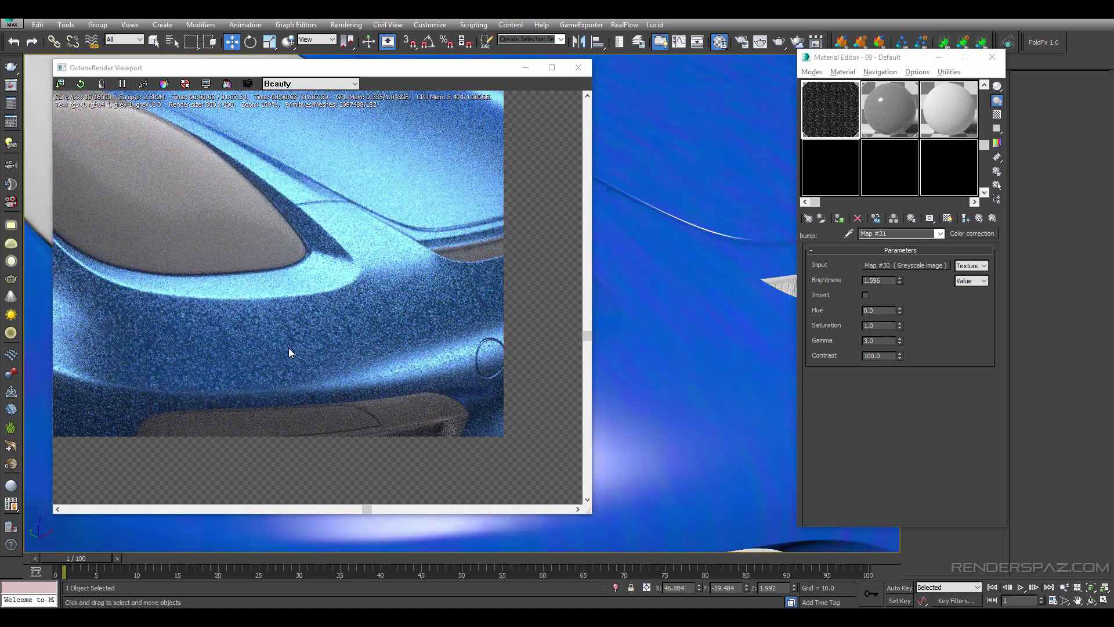
- Set the box projection scale of the bump map's greyscale image to 0.01 on all three axes and return to the material
{"action": "left_click", "coordinate": [979, 218]}
{"action": "left_click", "coordinate": [910, 326]}
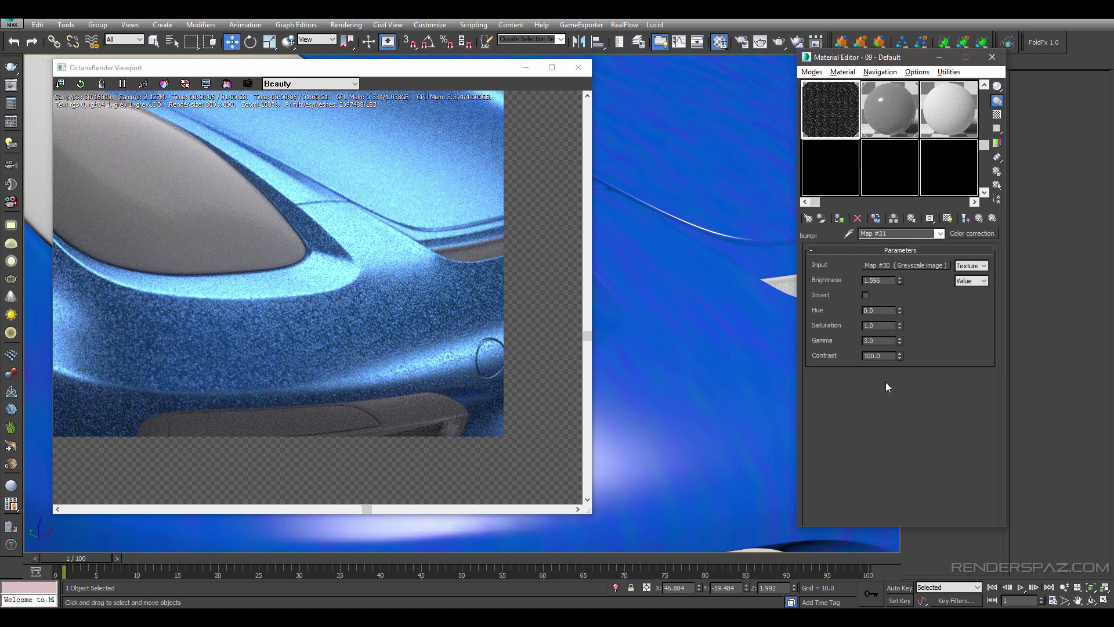
{"action": "left_click", "coordinate": [934, 265]}
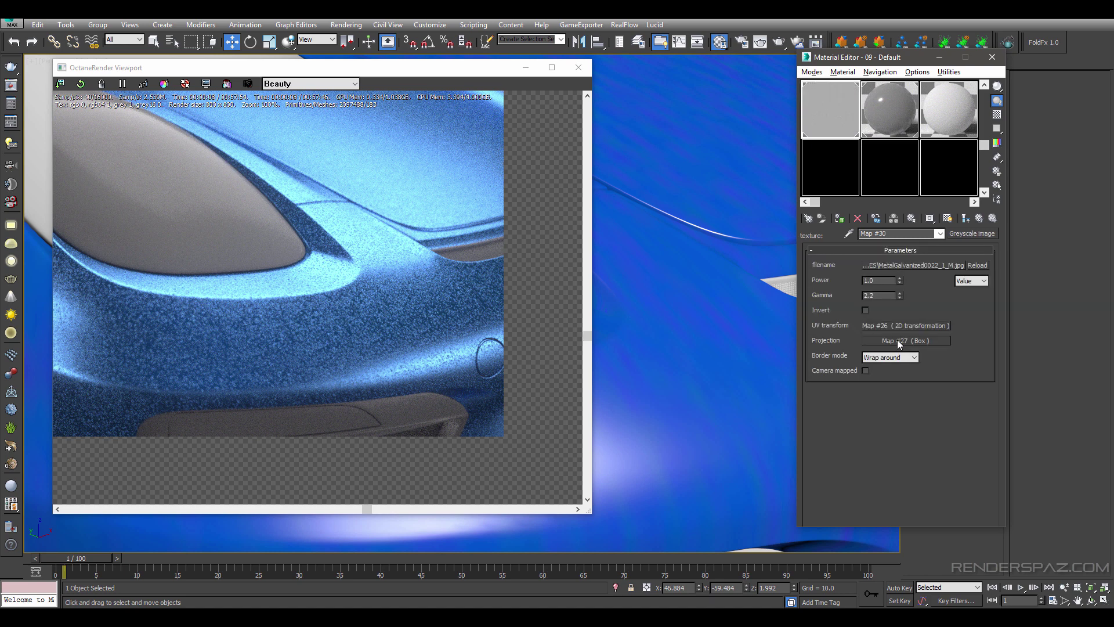
{"action": "left_click", "coordinate": [897, 339]}
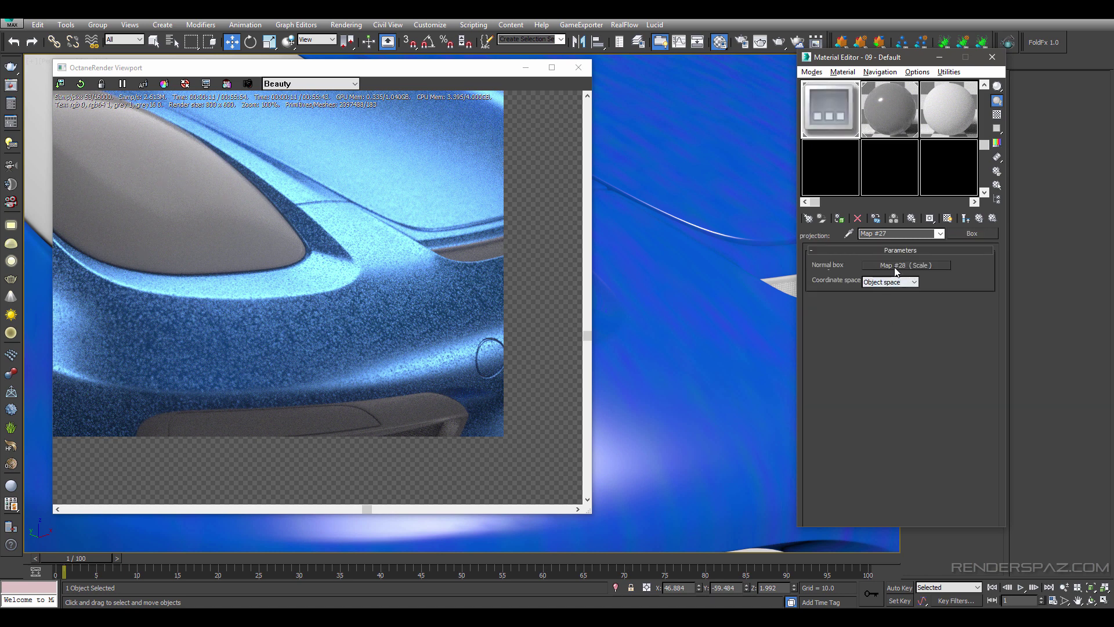
{"action": "left_click", "coordinate": [899, 266]}
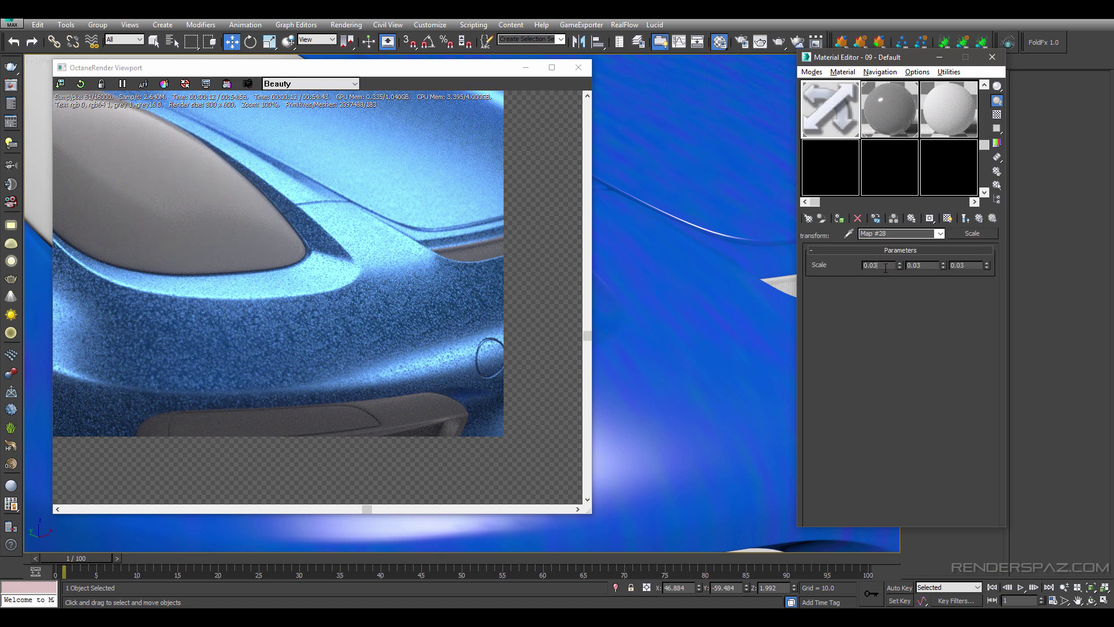
{"action": "key", "text": "Return"}
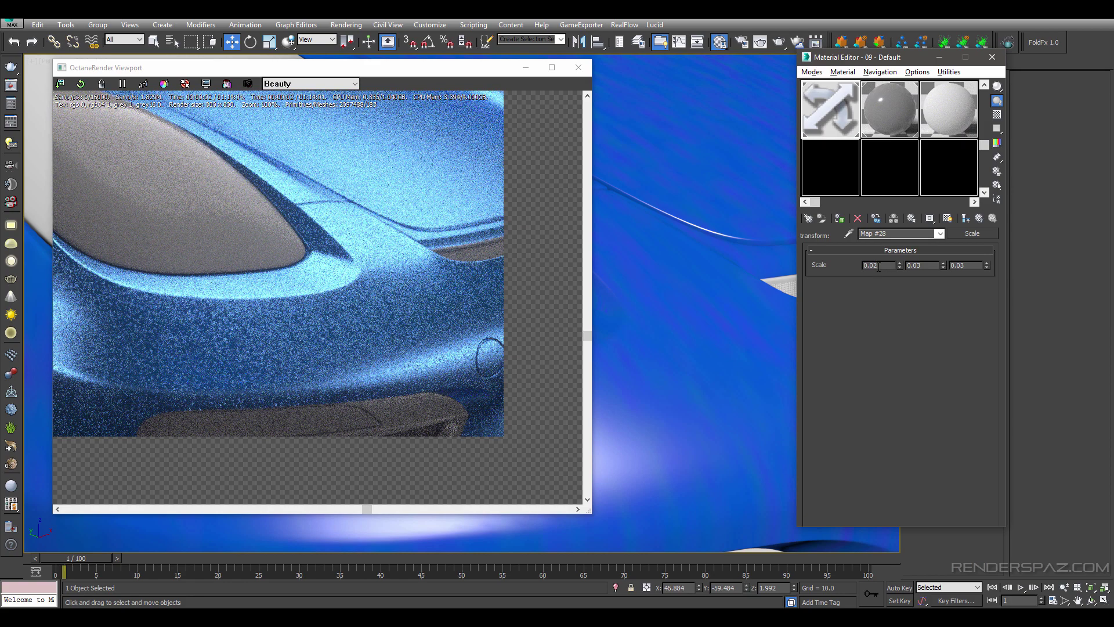
{"action": "key", "text": "BackSpace"}
{"action": "type", "text": "1"}
{"action": "key", "text": "Right"}
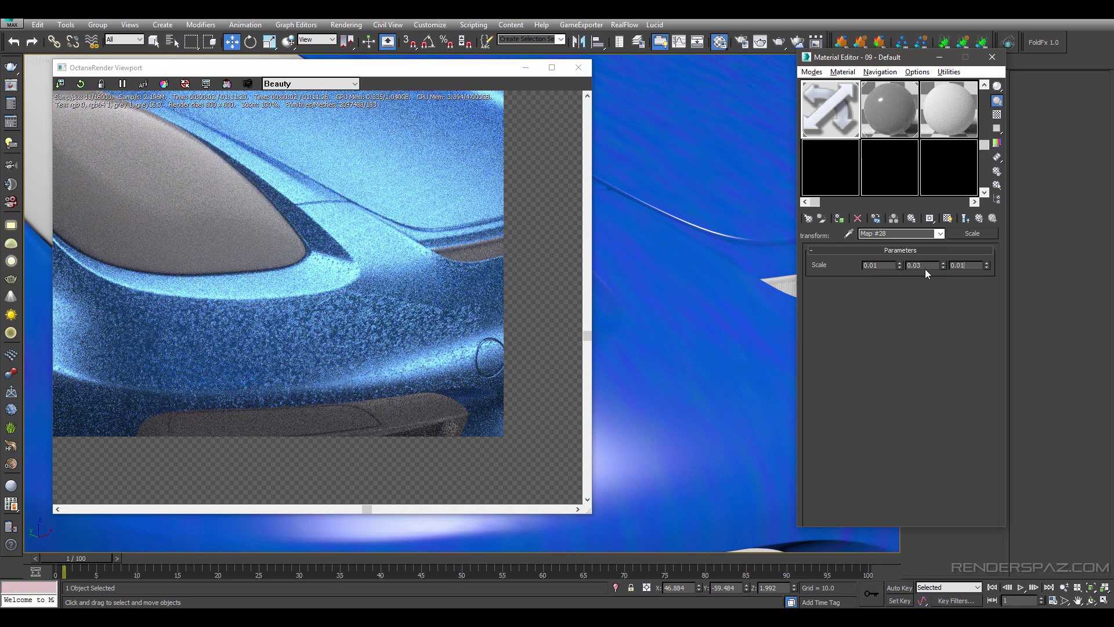
{"action": "key", "text": "BackSpace"}
{"action": "type", "text": "1"}
{"action": "key", "text": "Return"}
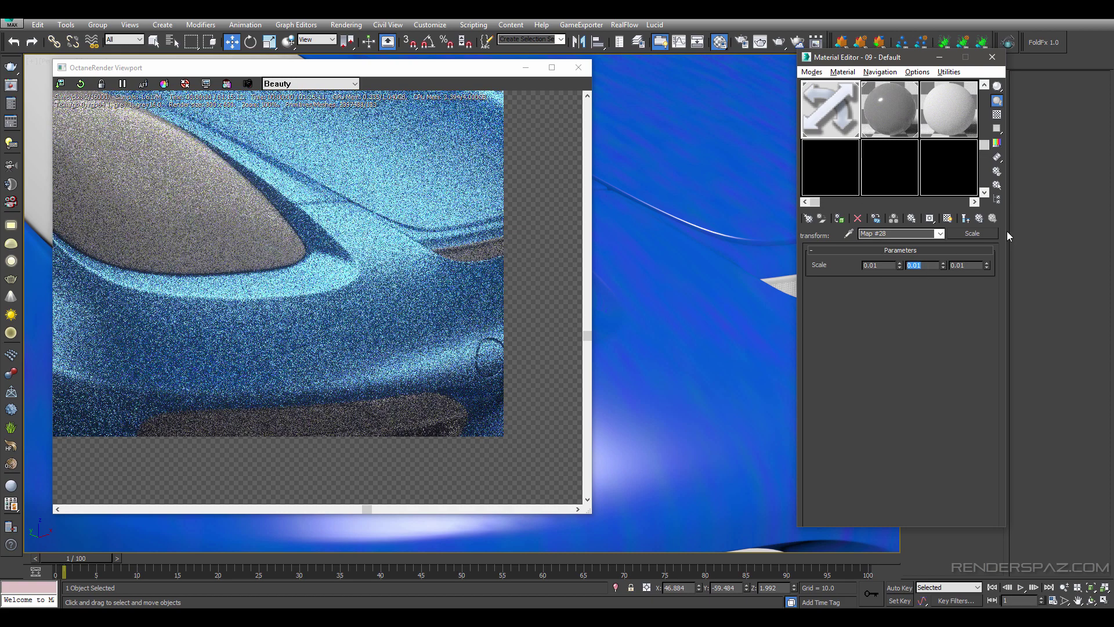
{"action": "left_click", "coordinate": [980, 218]}
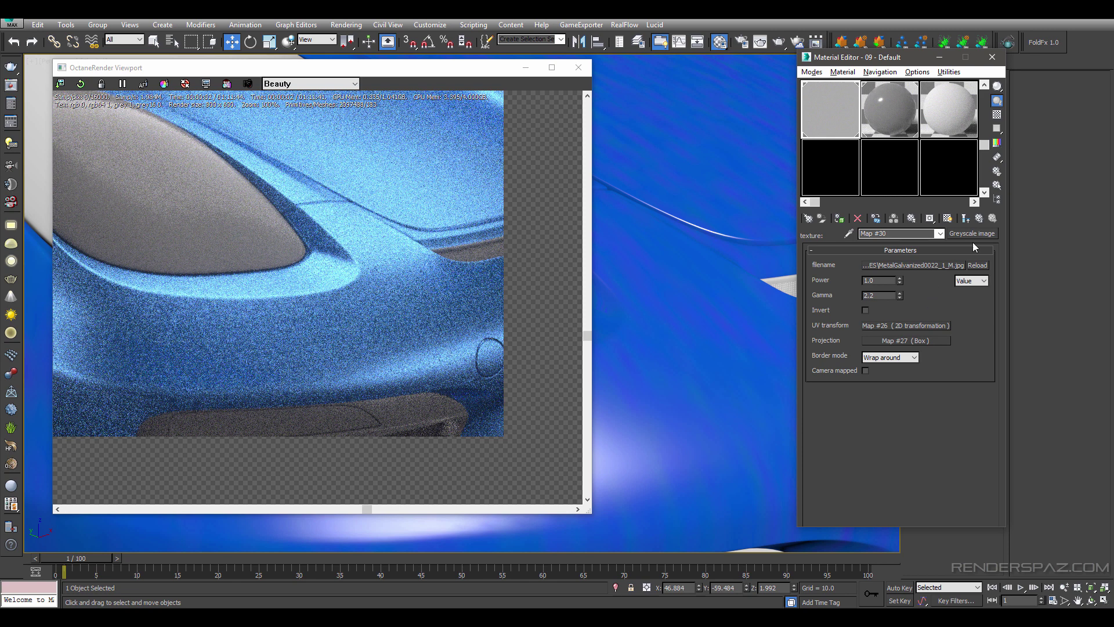
{"action": "left_click", "coordinate": [978, 219]}
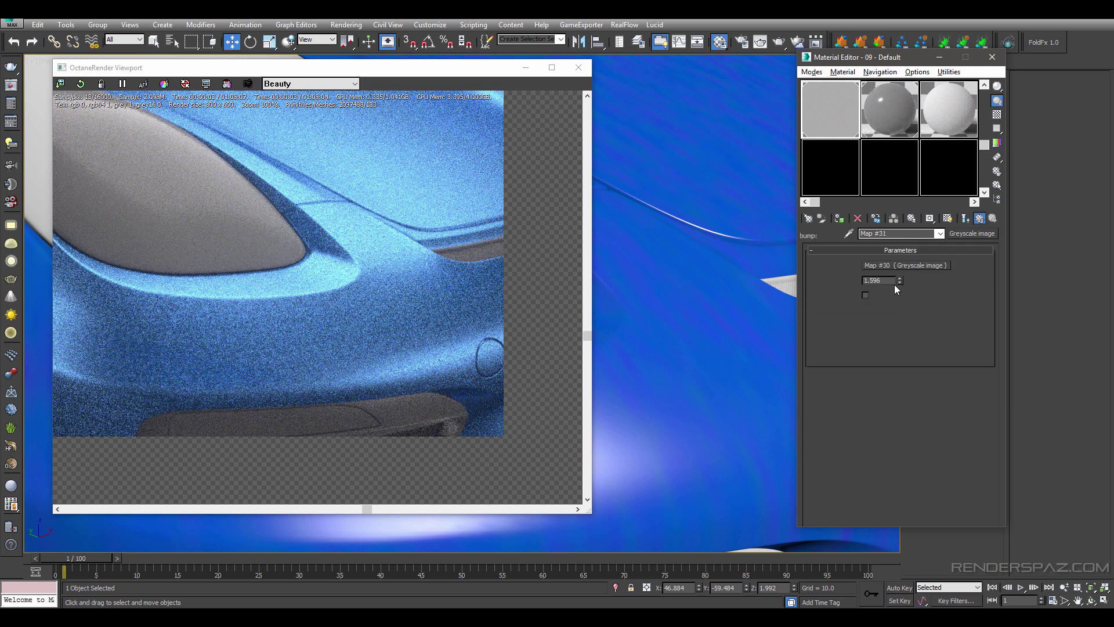
{"action": "left_click", "coordinate": [978, 220]}
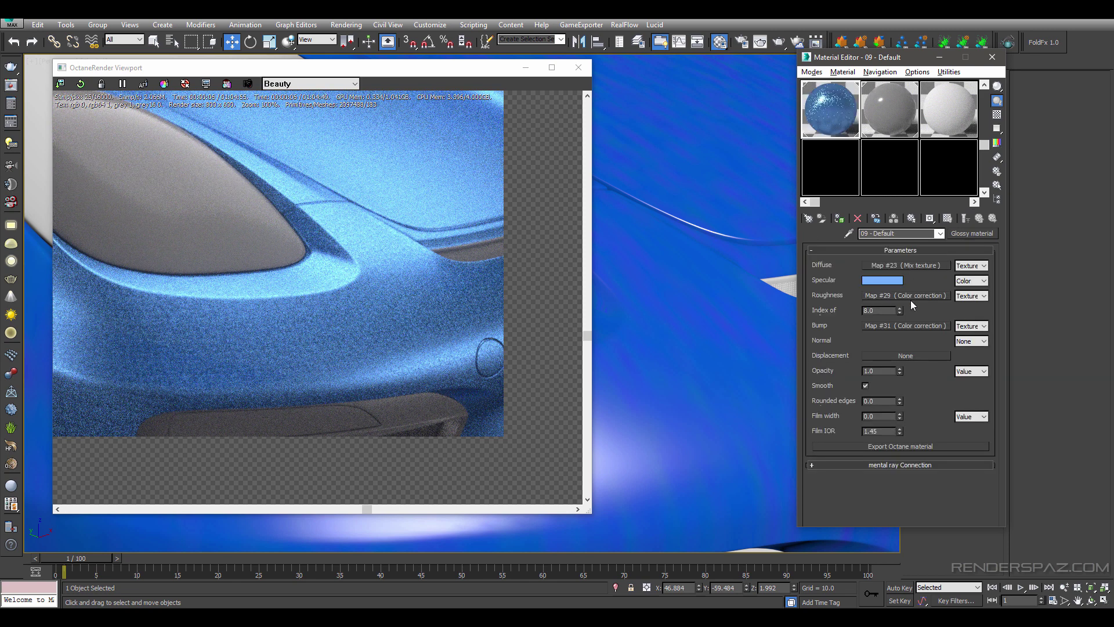
- Set the box projection scale of the roughness map's greyscale image to 0.01 on all three axes
{"action": "left_click", "coordinate": [907, 296]}
{"action": "left_click", "coordinate": [915, 270]}
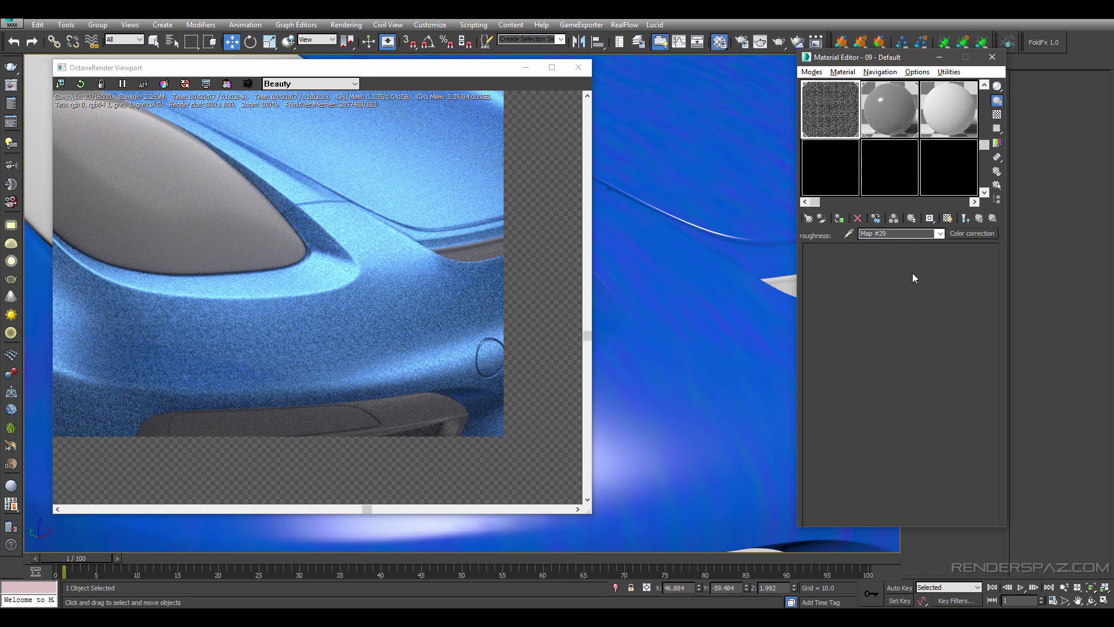
{"action": "left_click", "coordinate": [889, 341]}
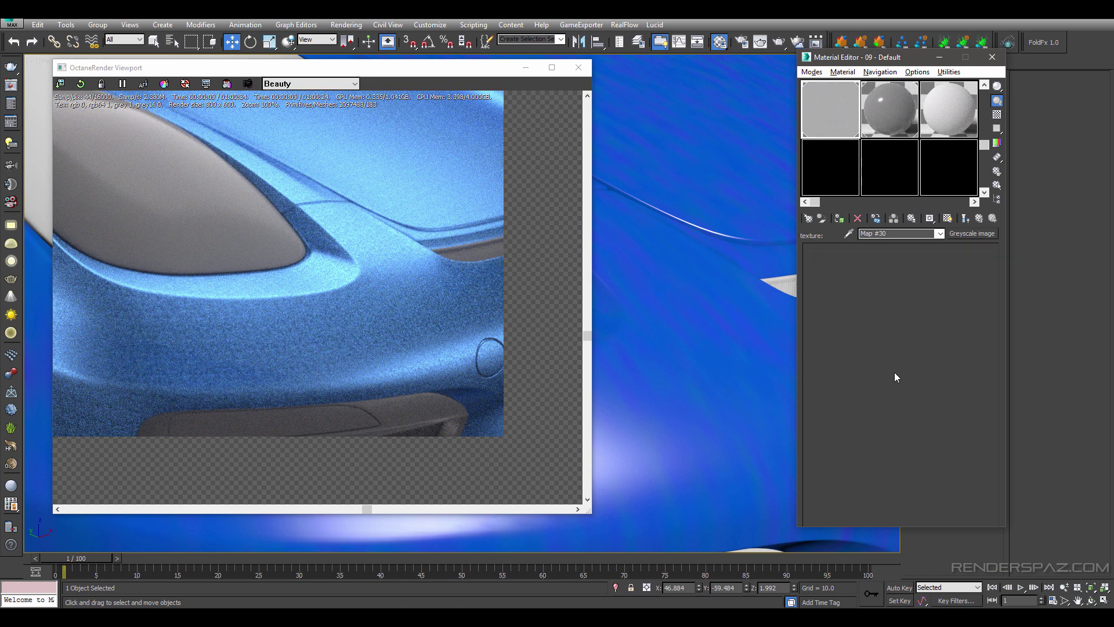
{"action": "left_click", "coordinate": [914, 265]}
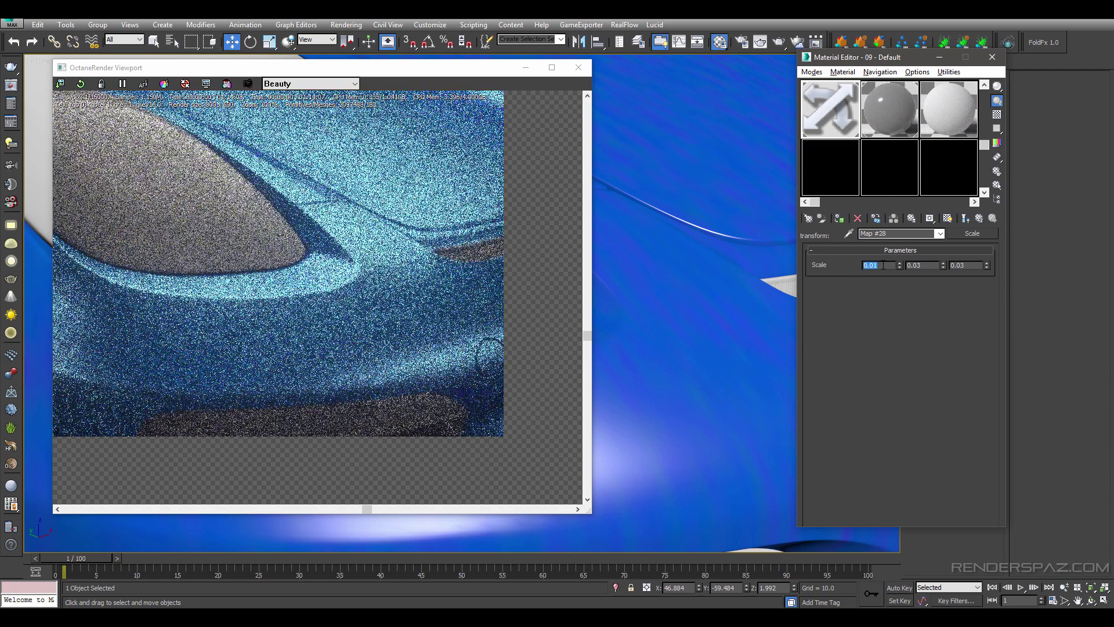
{"action": "left_click", "coordinate": [930, 265]}
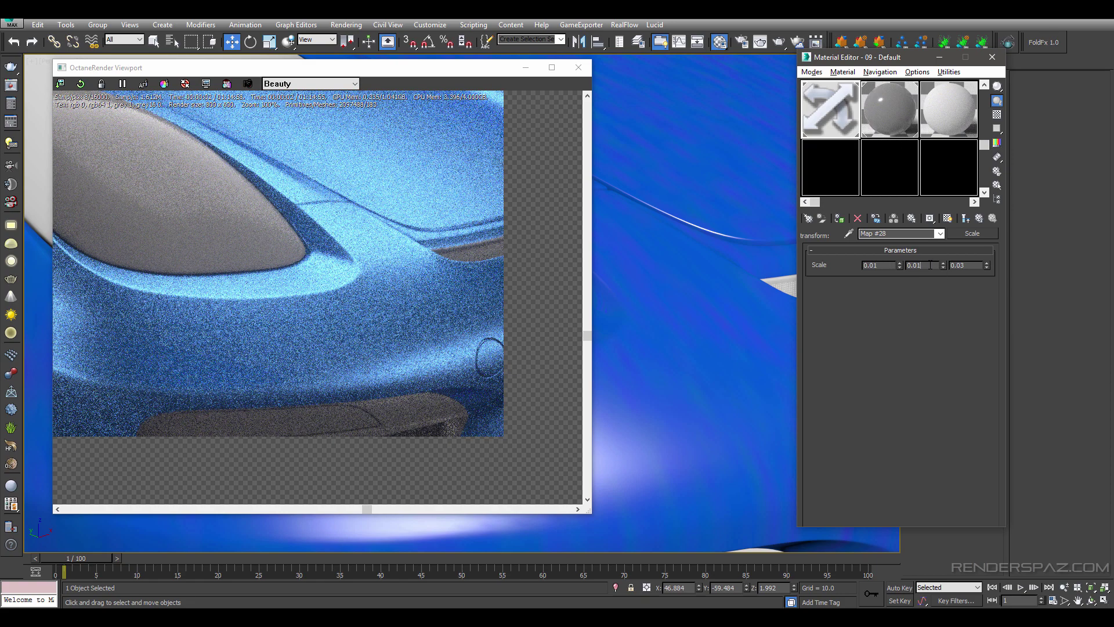
{"action": "left_click", "coordinate": [979, 265]}
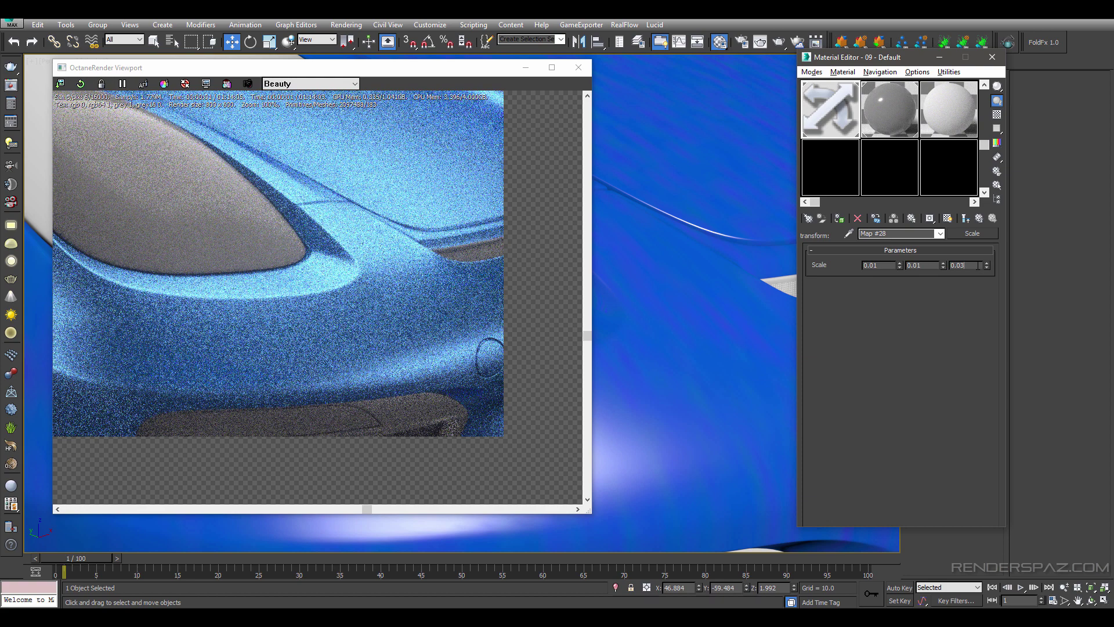
{"action": "key", "text": "BackSpace"}
{"action": "type", "text": "1"}
{"action": "key", "text": "Return"}
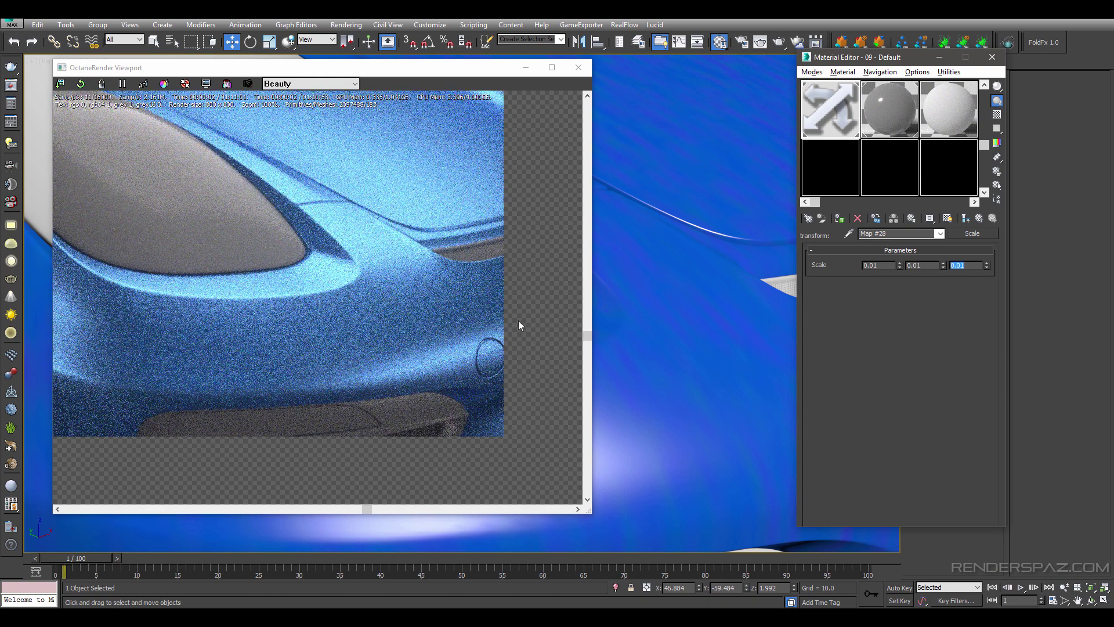
{"action": "left_click", "coordinate": [980, 219]}
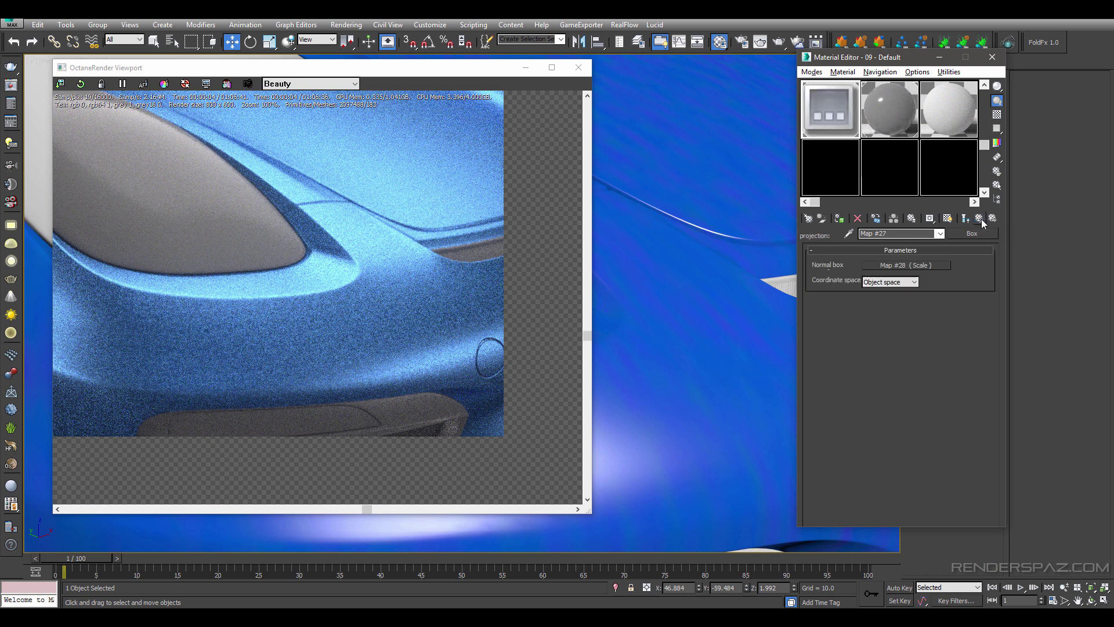
{"action": "left_click", "coordinate": [982, 222]}
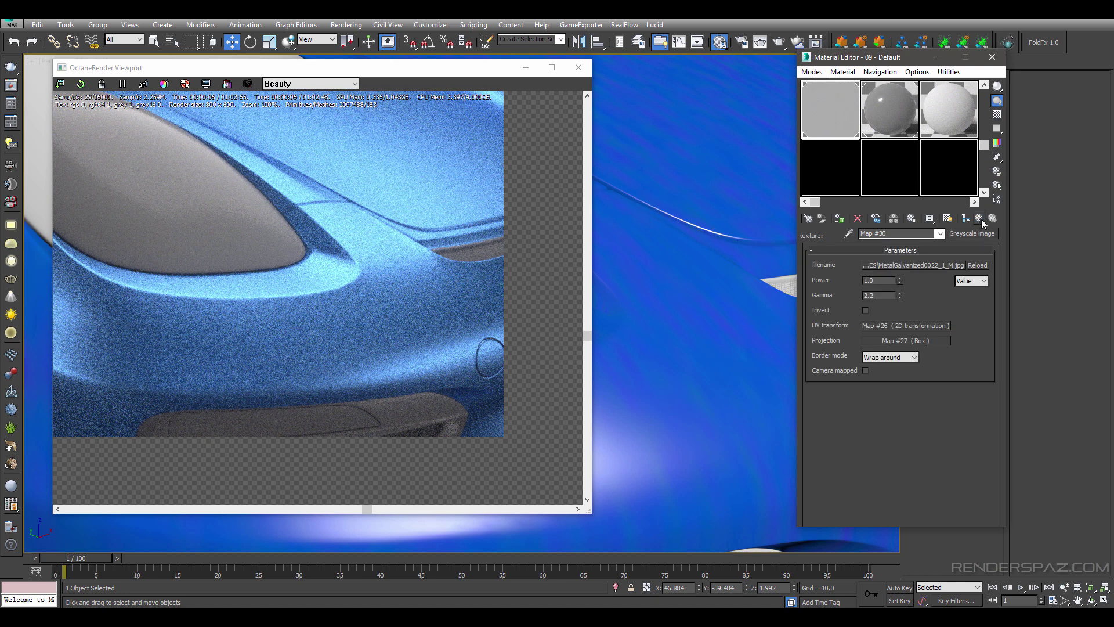
- Examine the flake size on the car's front from near and far, and inspect the glossy material's enlarged preview
{"action": "scroll", "coordinate": [661, 278], "scroll_direction": "down", "scroll_amount": 3}
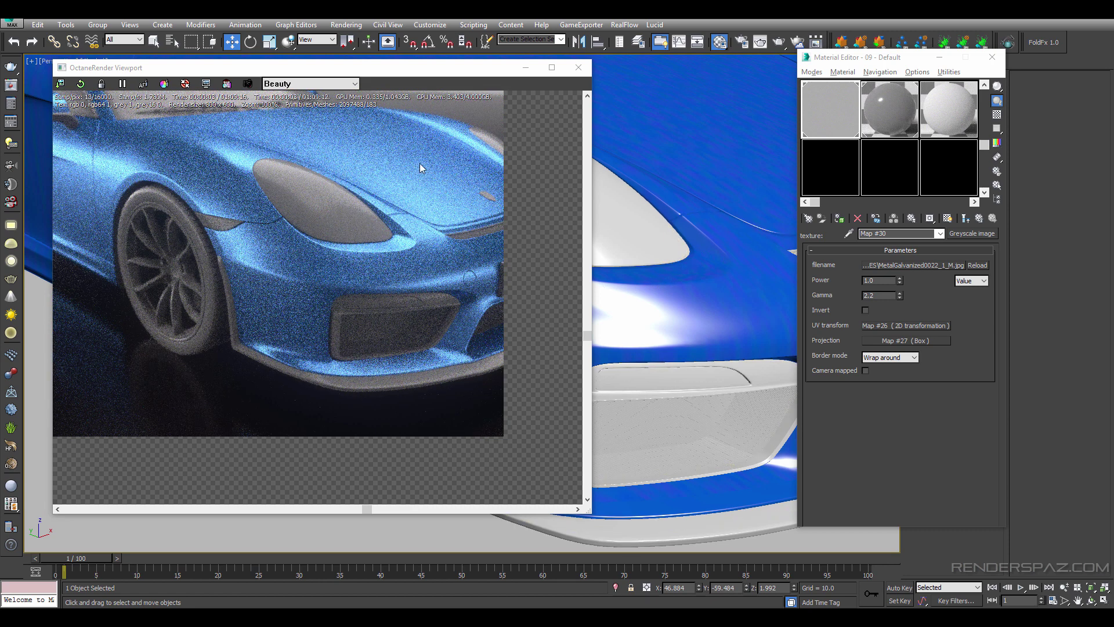
{"action": "middle_click_drag", "start_coordinate": [698, 218], "coordinate": [661, 296]}
{"action": "scroll", "coordinate": [634, 298], "scroll_direction": "up", "scroll_amount": 6}
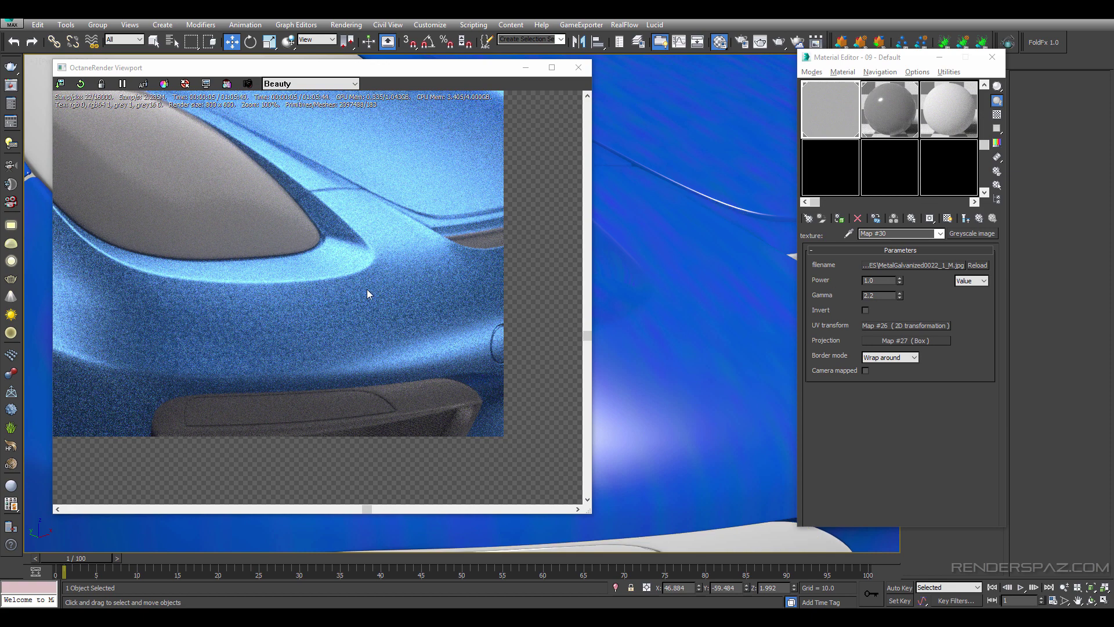
{"action": "scroll", "coordinate": [702, 241], "scroll_direction": "down", "scroll_amount": 5}
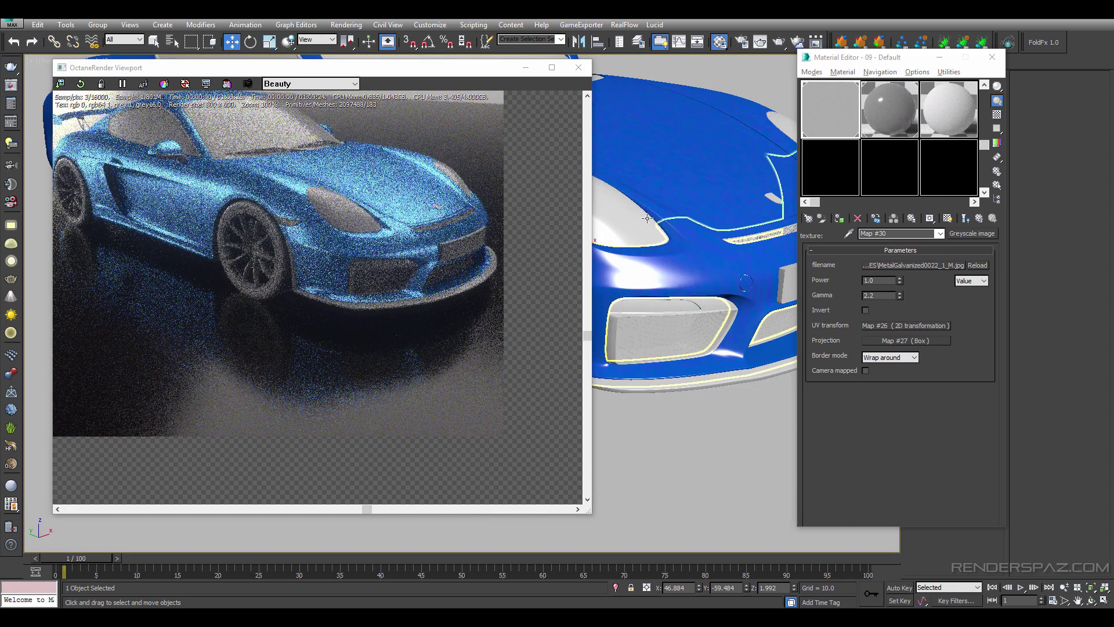
{"action": "scroll", "coordinate": [646, 218], "scroll_direction": "up", "scroll_amount": 5}
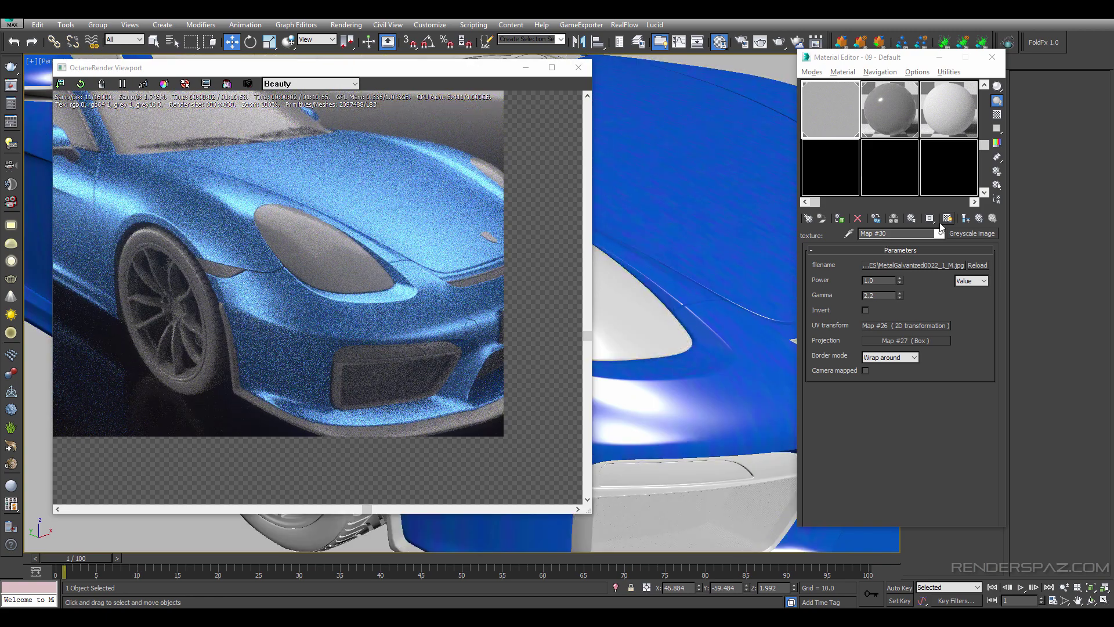
{"action": "left_click", "coordinate": [621, 341]}
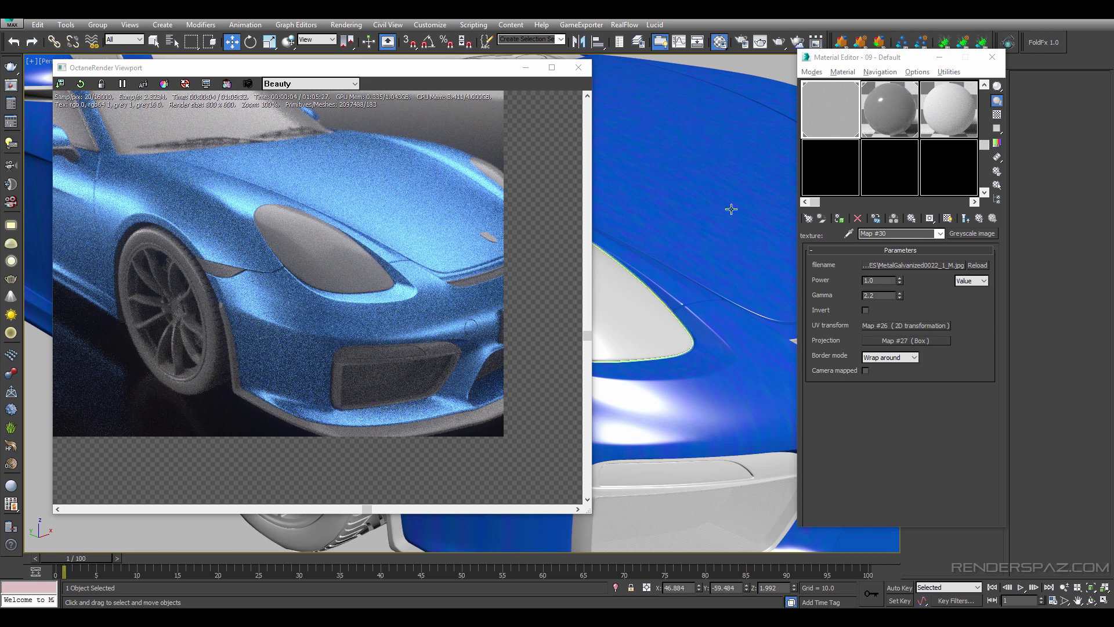
{"action": "left_click", "coordinate": [977, 219]}
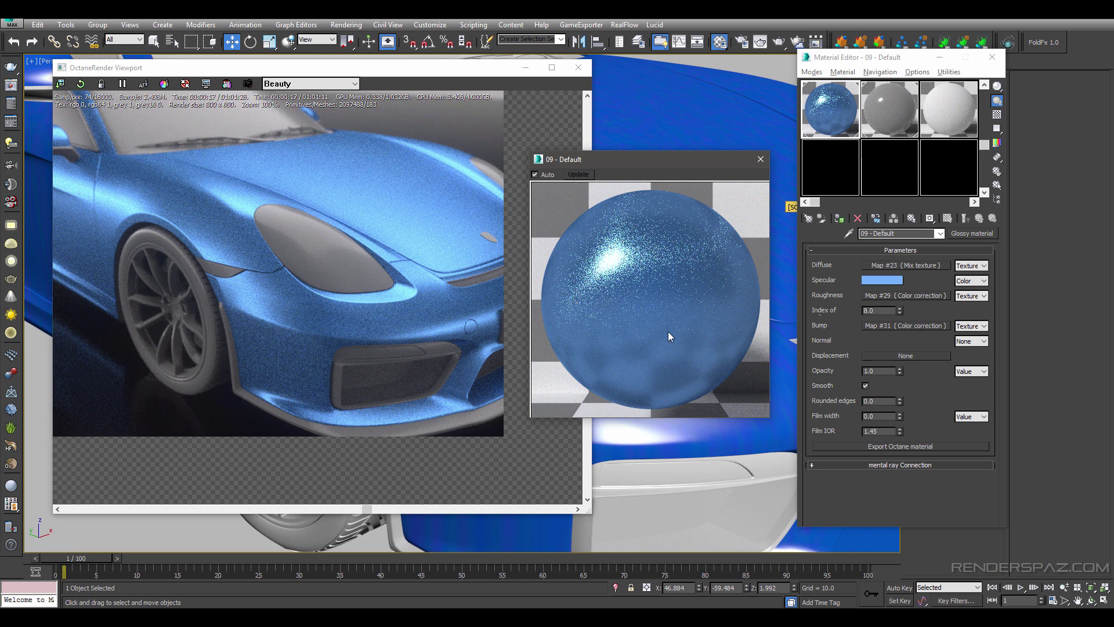
{"action": "left_click", "coordinate": [760, 162]}
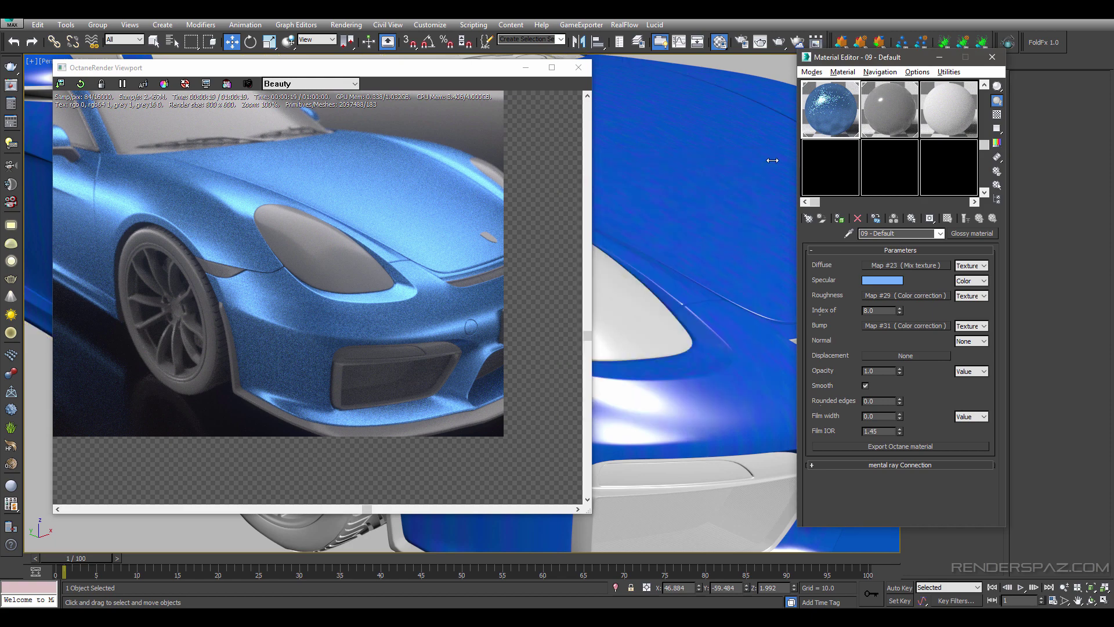
- Replace the car paint with an Octane Mix material, keeping the old one as sub-material, and assign a Glossy material as second material
{"action": "left_click", "coordinate": [972, 232]}
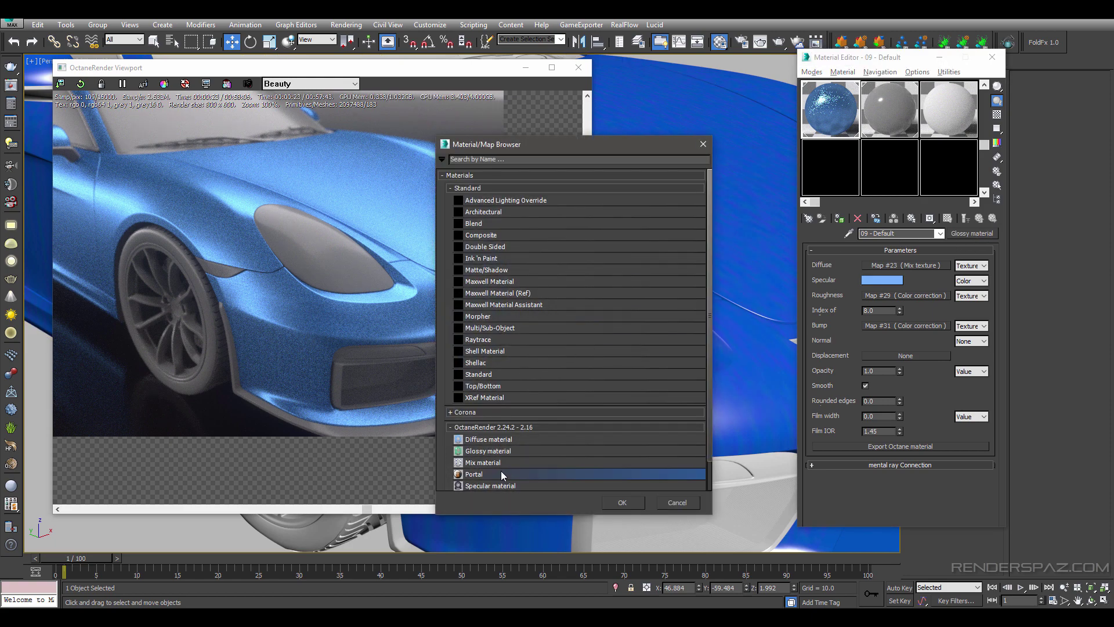
{"action": "scroll", "coordinate": [500, 471], "scroll_direction": "down", "scroll_amount": 1}
{"action": "double_click", "coordinate": [496, 449]}
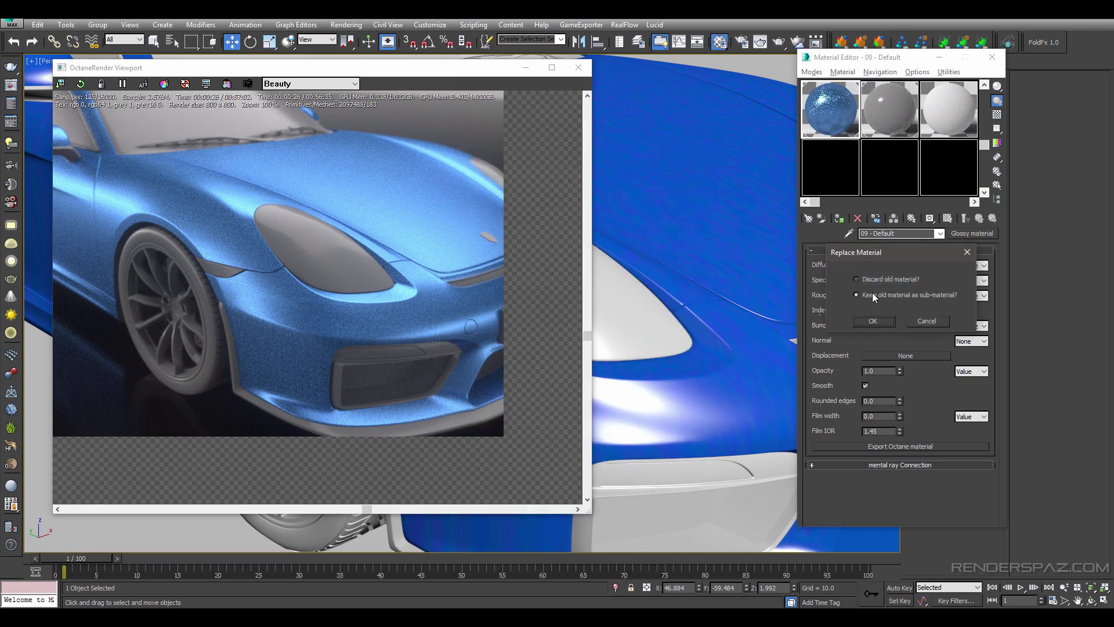
{"action": "left_click", "coordinate": [872, 322]}
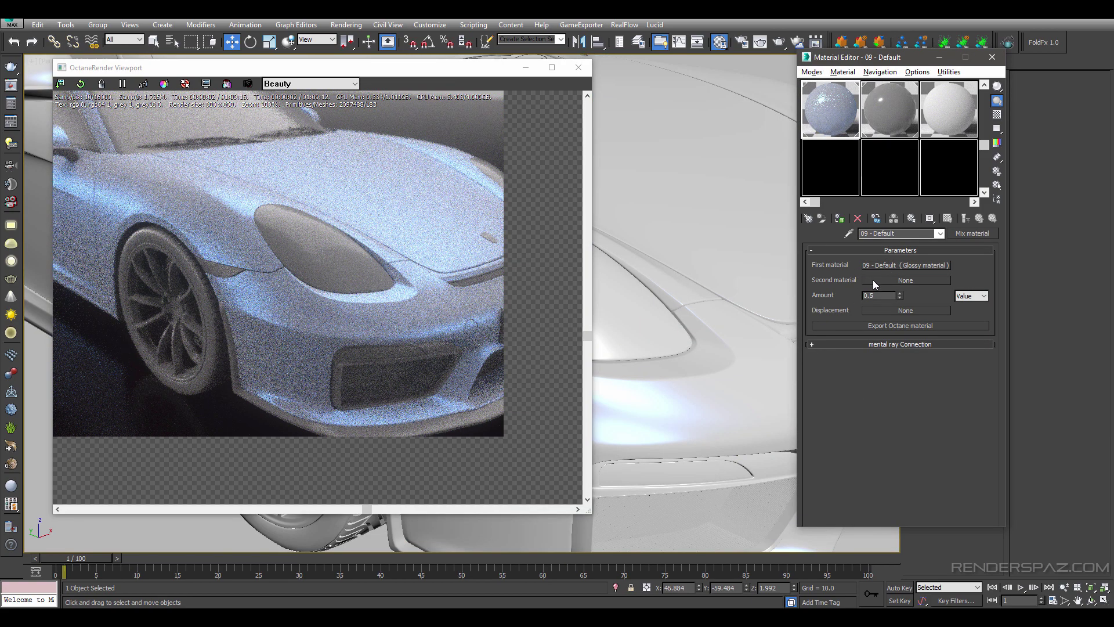
{"action": "left_click", "coordinate": [873, 280]}
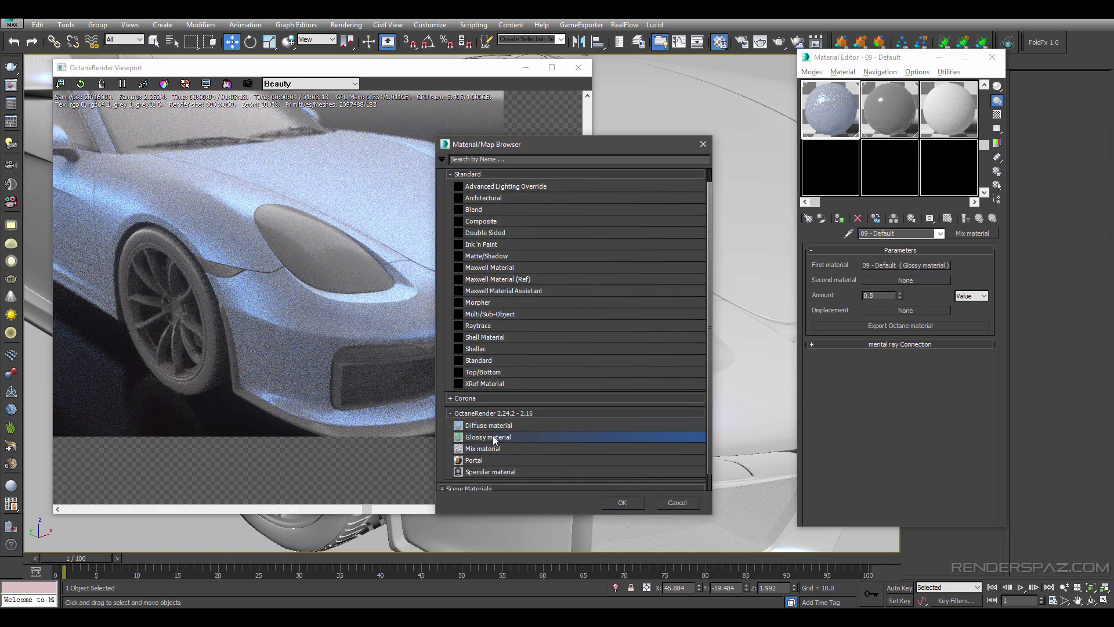
{"action": "double_click", "coordinate": [493, 436]}
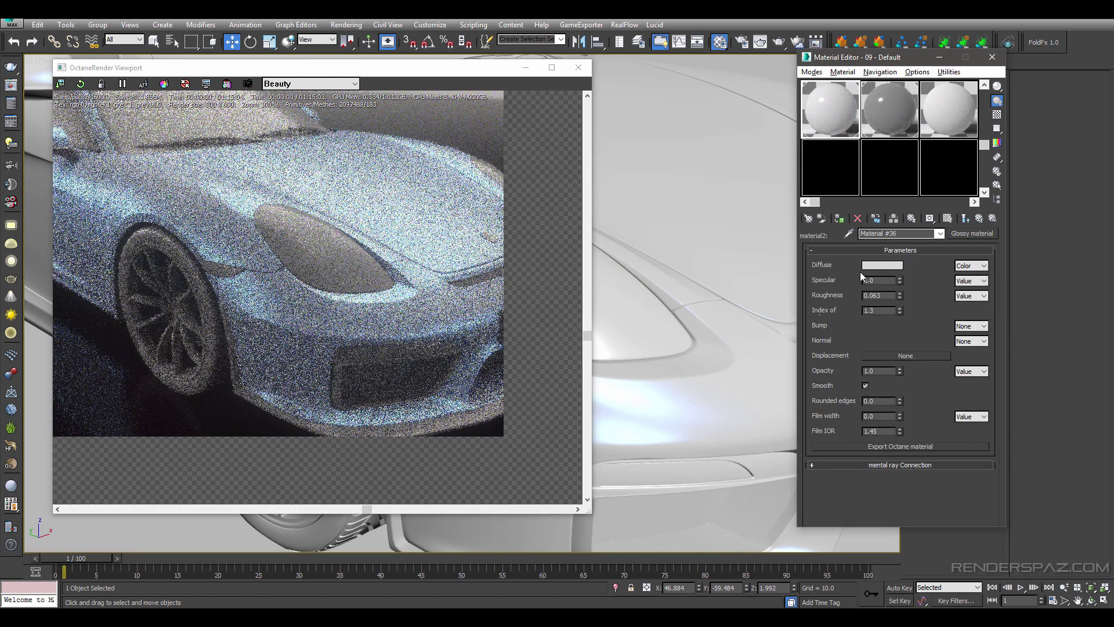
- Set the second material's diffuse colour to a very dark, fully saturated blue
{"action": "left_click", "coordinate": [872, 266]}
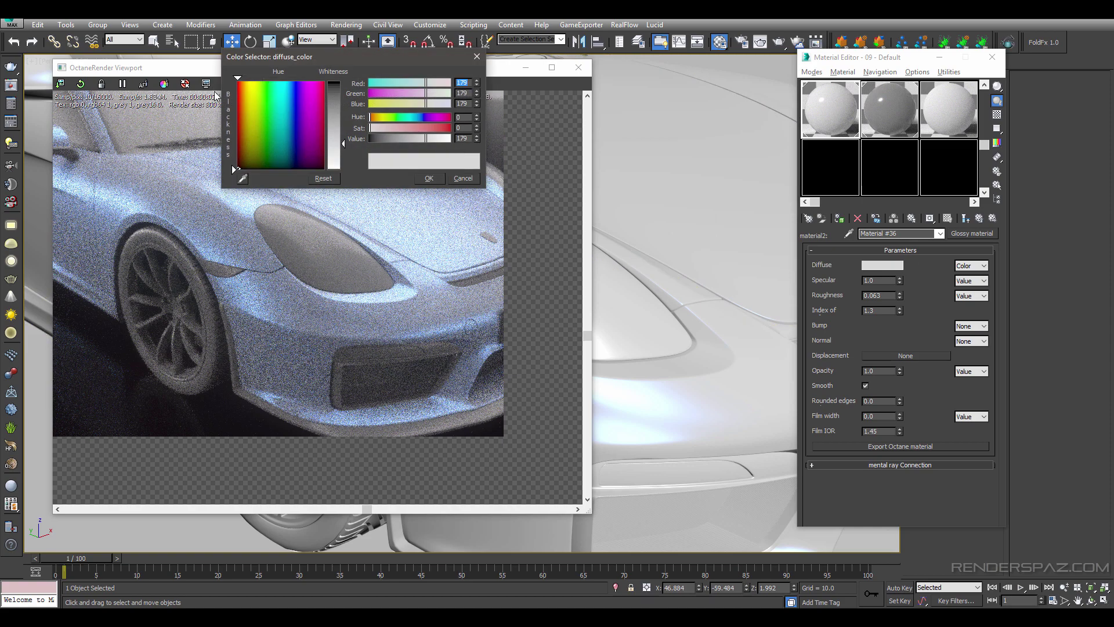
{"action": "left_click", "coordinate": [295, 82]}
{"action": "left_click_drag", "start_coordinate": [344, 143], "coordinate": [343, 81]}
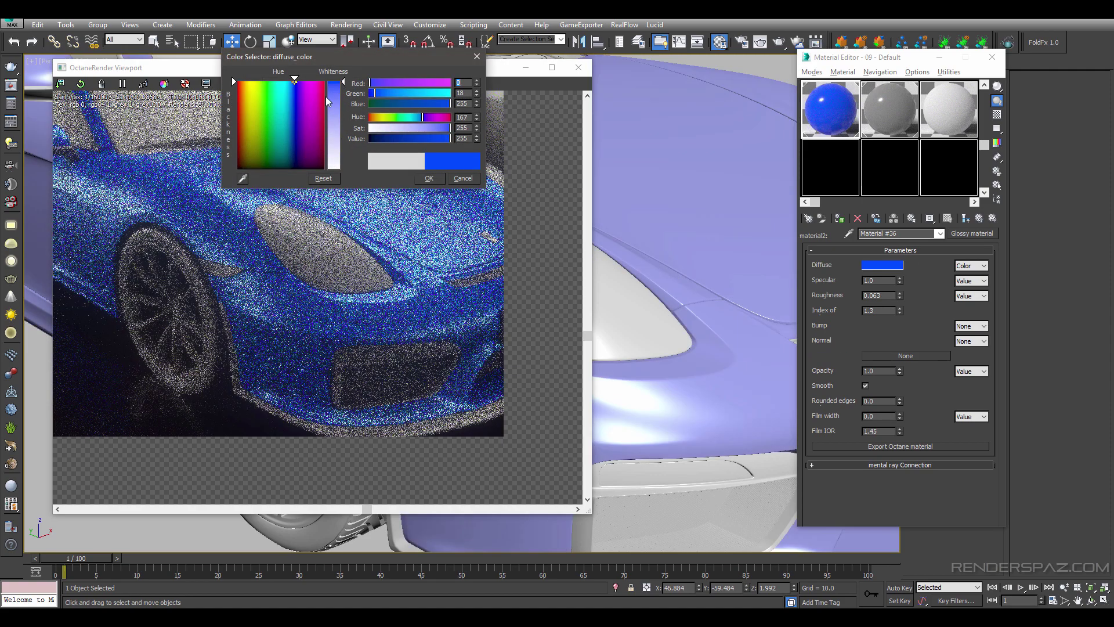
{"action": "left_click_drag", "start_coordinate": [289, 156], "coordinate": [289, 164]}
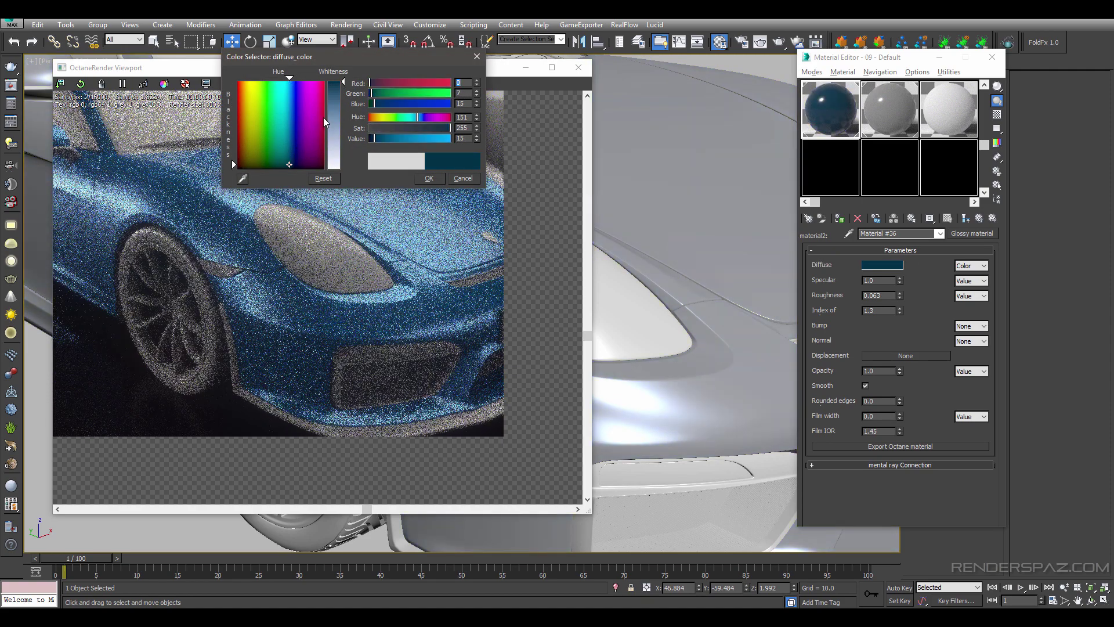
{"action": "left_click_drag", "start_coordinate": [290, 164], "coordinate": [292, 163]}
{"action": "left_click", "coordinate": [429, 178]}
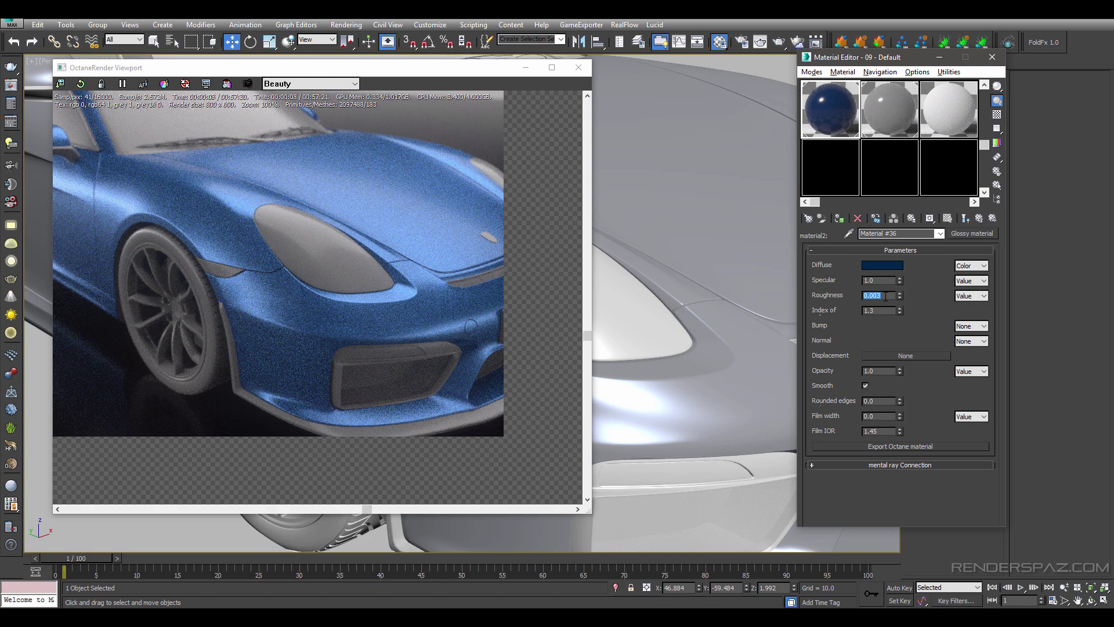
- Set the second material's roughness to 0.003 and its index of refraction to 2.0
{"action": "key", "text": "Return"}
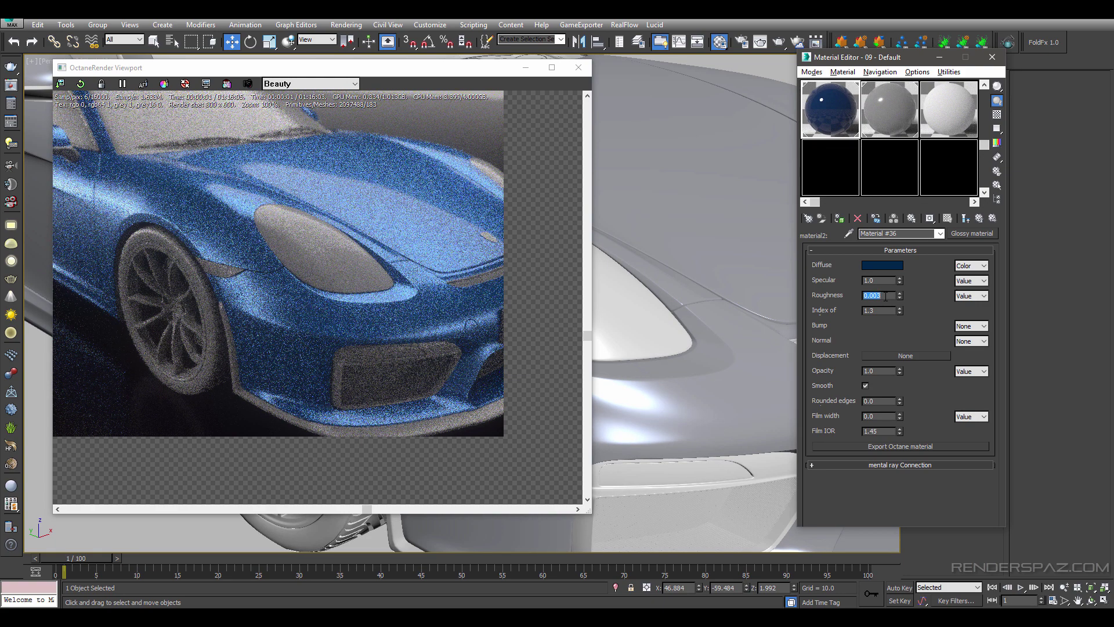
{"action": "left_click", "coordinate": [881, 311]}
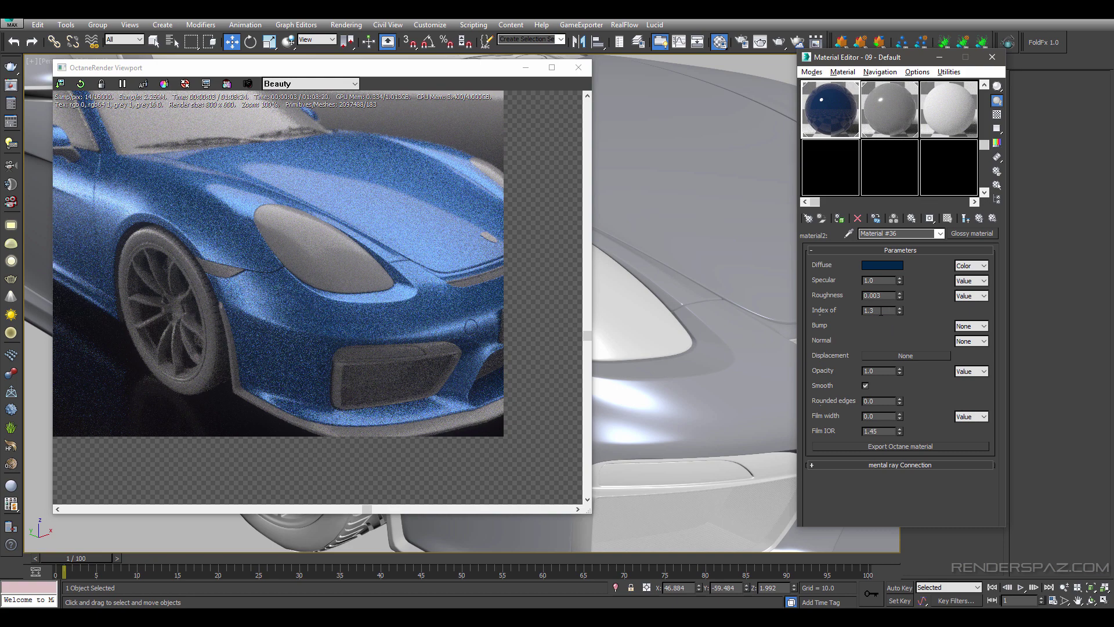
{"action": "type", "text": "2"}
{"action": "key", "text": "Return"}
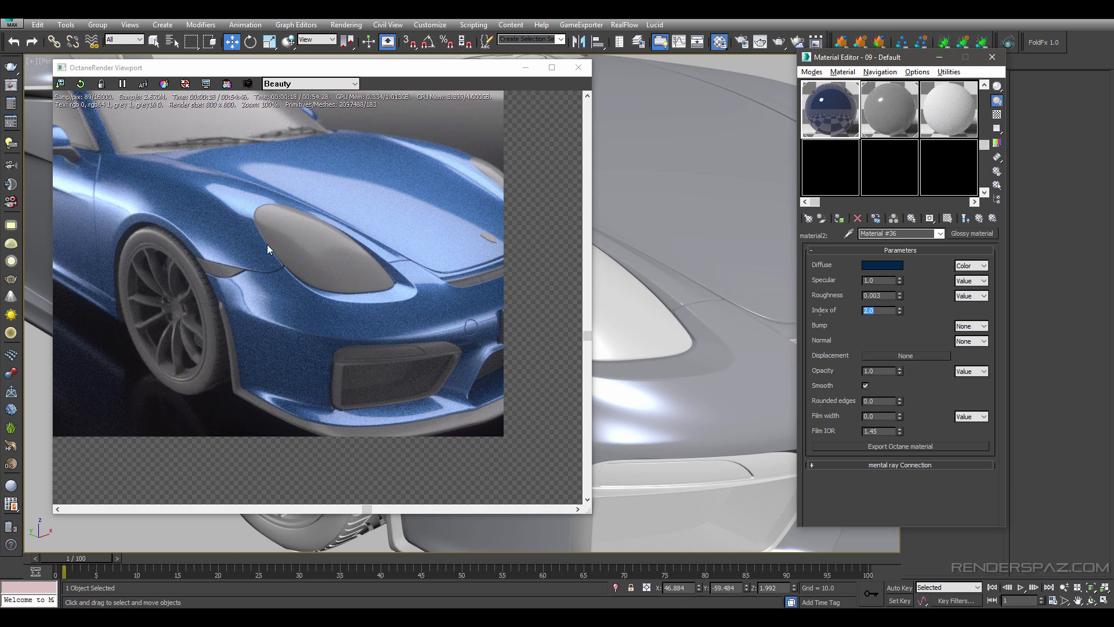
- Check the paint on the car's rear and adjust the second material's diffuse colour to deep blue, RGB 0, 2, 30
{"action": "middle_click_drag", "start_coordinate": [655, 314], "coordinate": [719, 292], "text": "alt"}
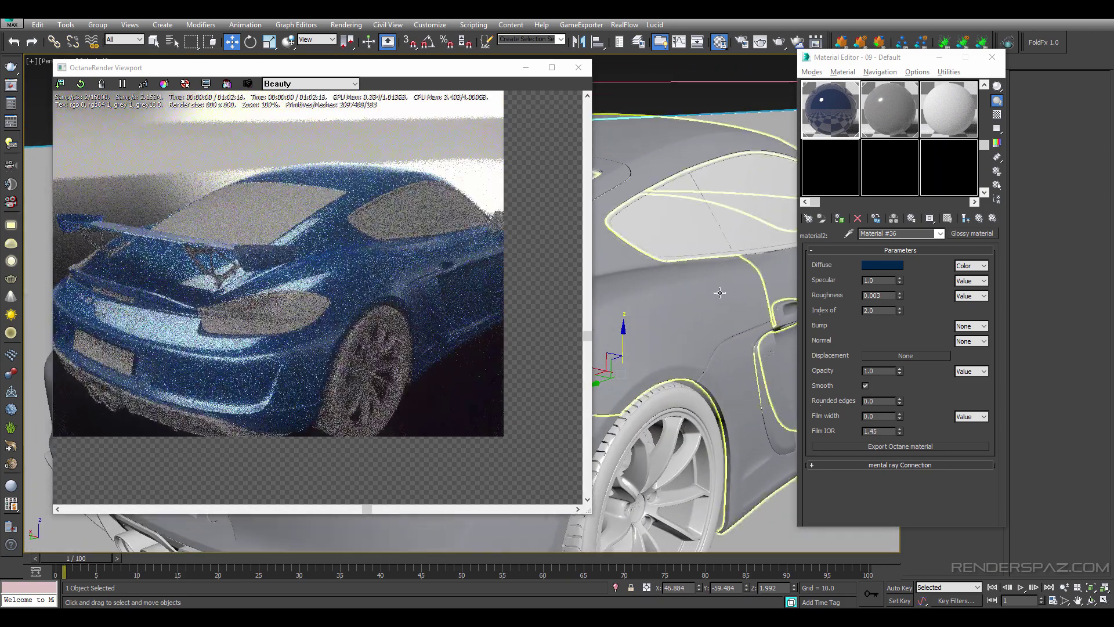
{"action": "left_click", "coordinate": [881, 264]}
{"action": "left_click_drag", "start_coordinate": [292, 163], "coordinate": [292, 132]}
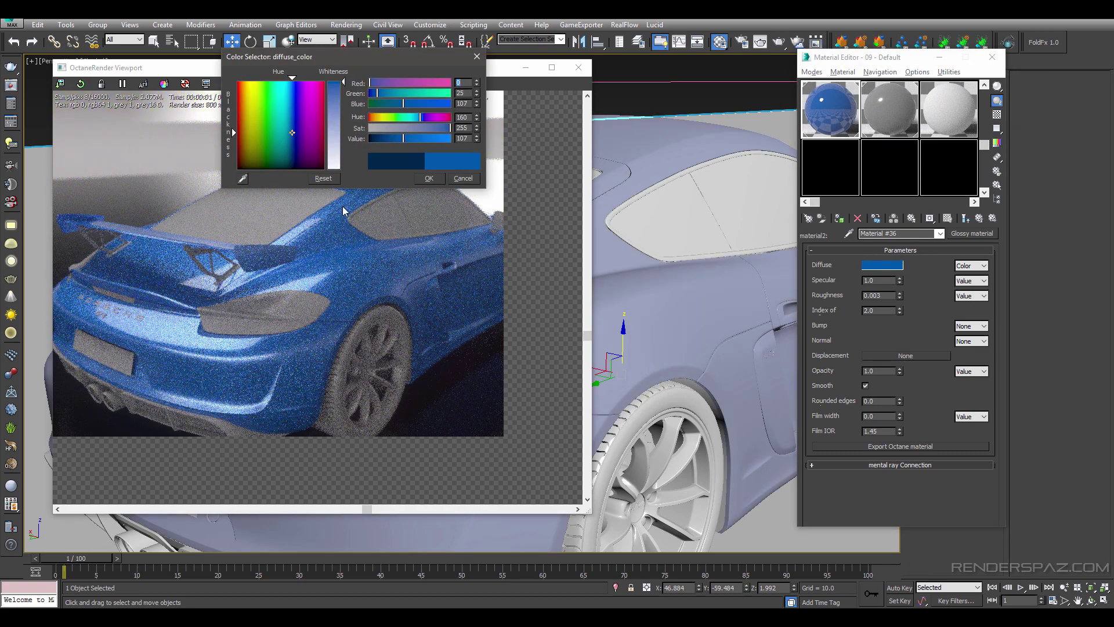
{"action": "left_click", "coordinate": [292, 164]}
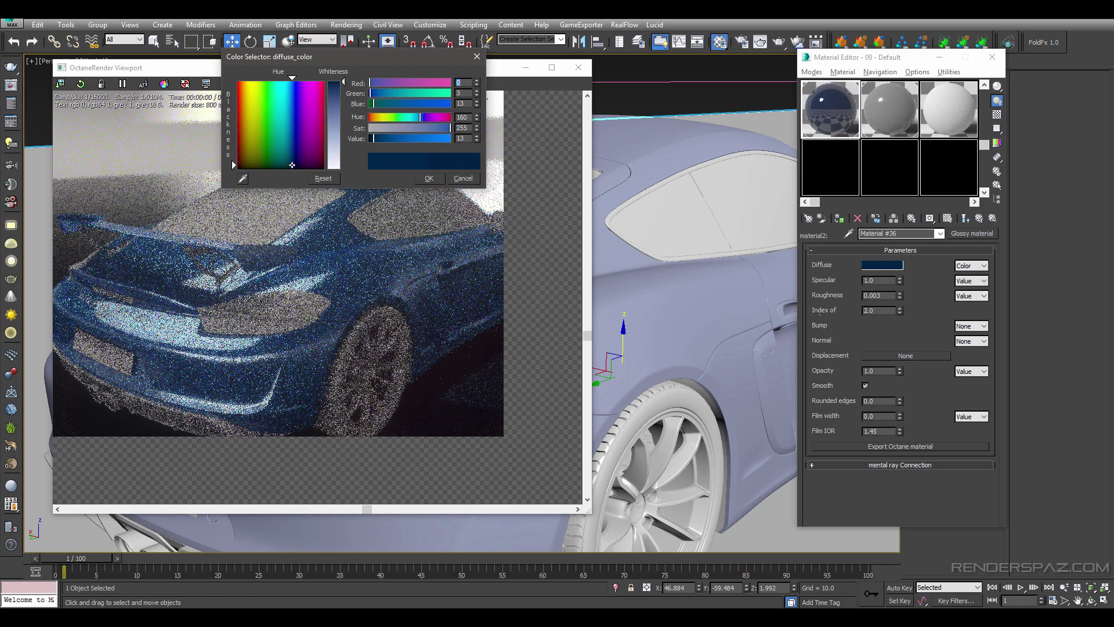
{"action": "left_click_drag", "start_coordinate": [292, 165], "coordinate": [294, 159]}
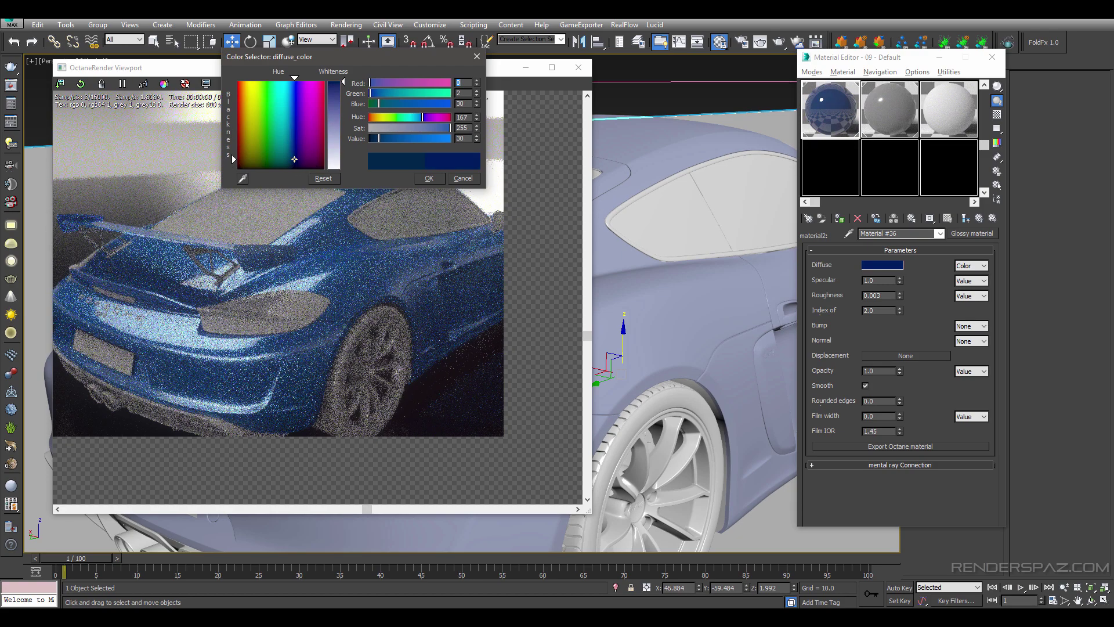
{"action": "left_click", "coordinate": [429, 178]}
- Preview the Mix material, and set its first glossy material's specular colour to a more saturated blue, RGB 17, 65, 222
{"action": "middle_click_drag", "start_coordinate": [667, 302], "coordinate": [725, 301], "text": "alt"}
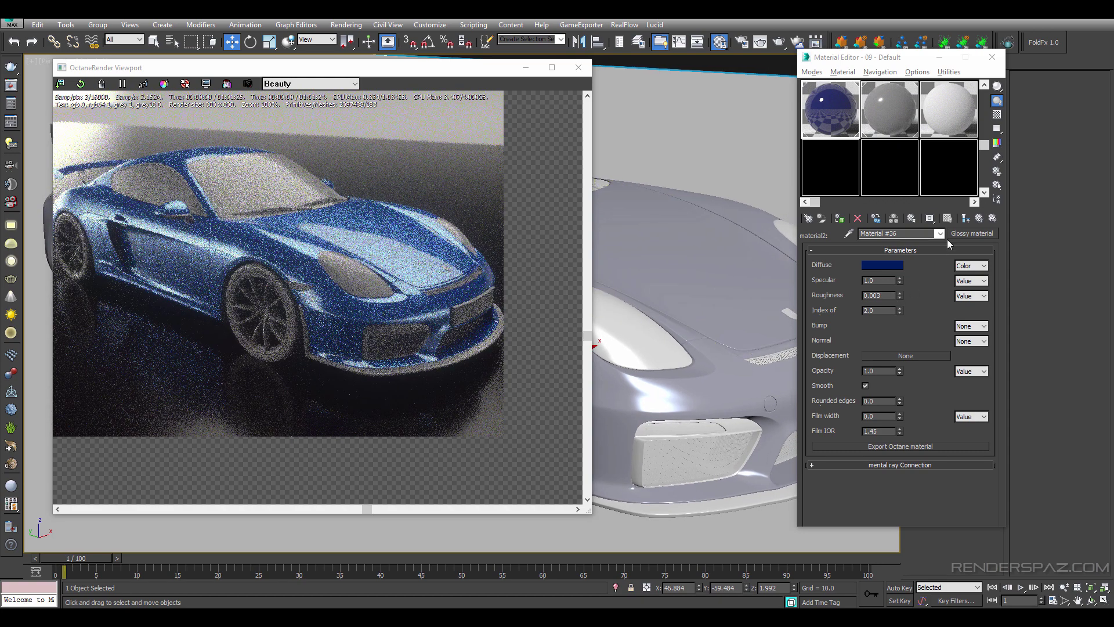
{"action": "left_click", "coordinate": [981, 219]}
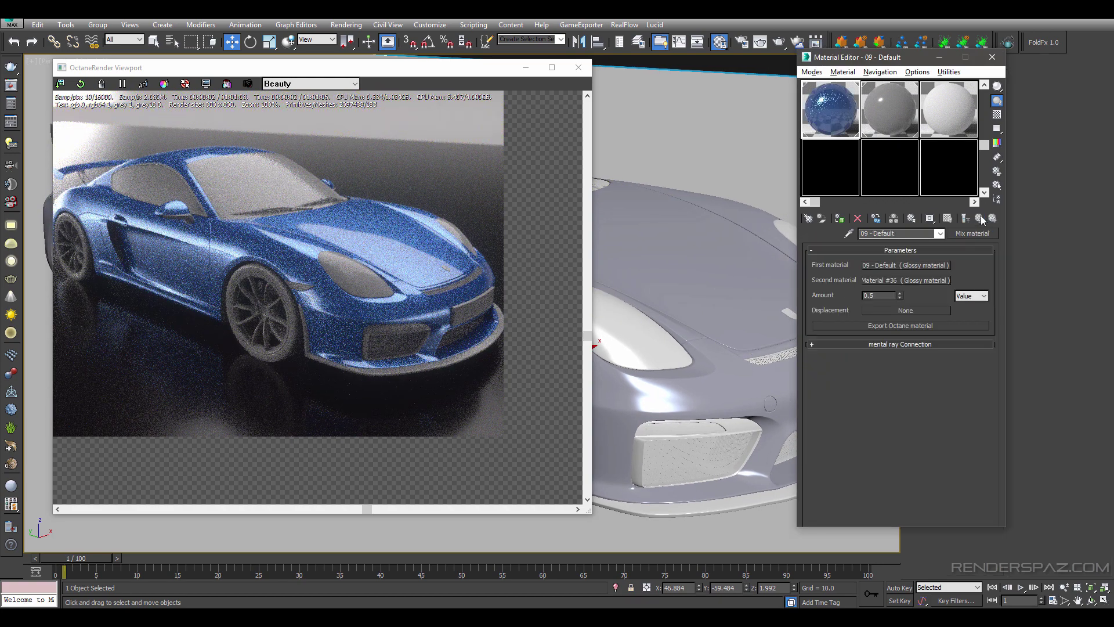
{"action": "double_click", "coordinate": [820, 126]}
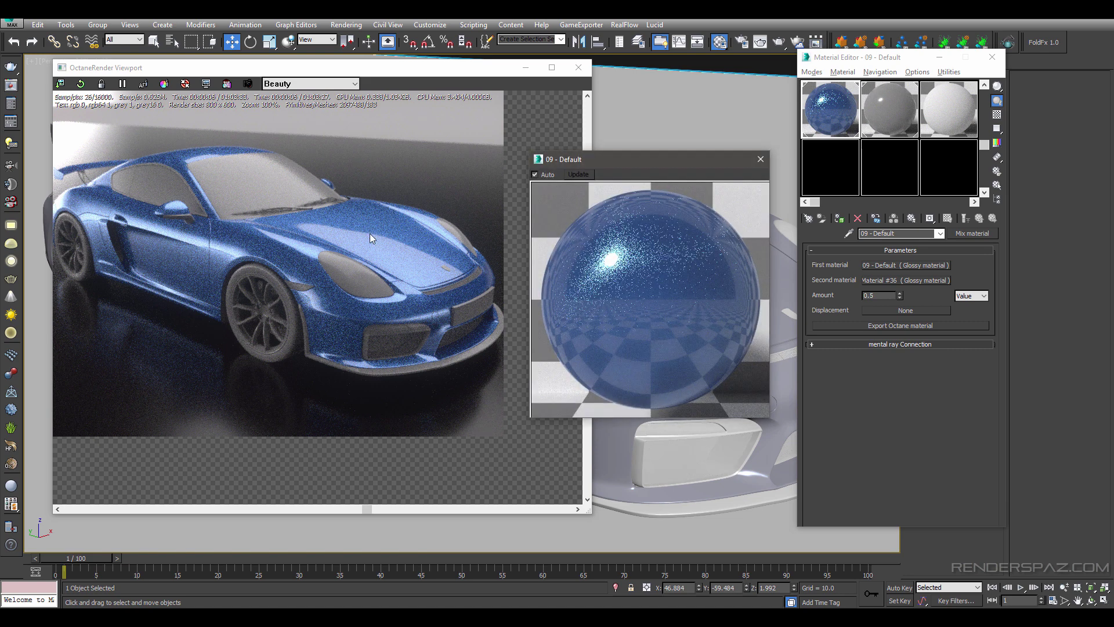
{"action": "left_click", "coordinate": [760, 159]}
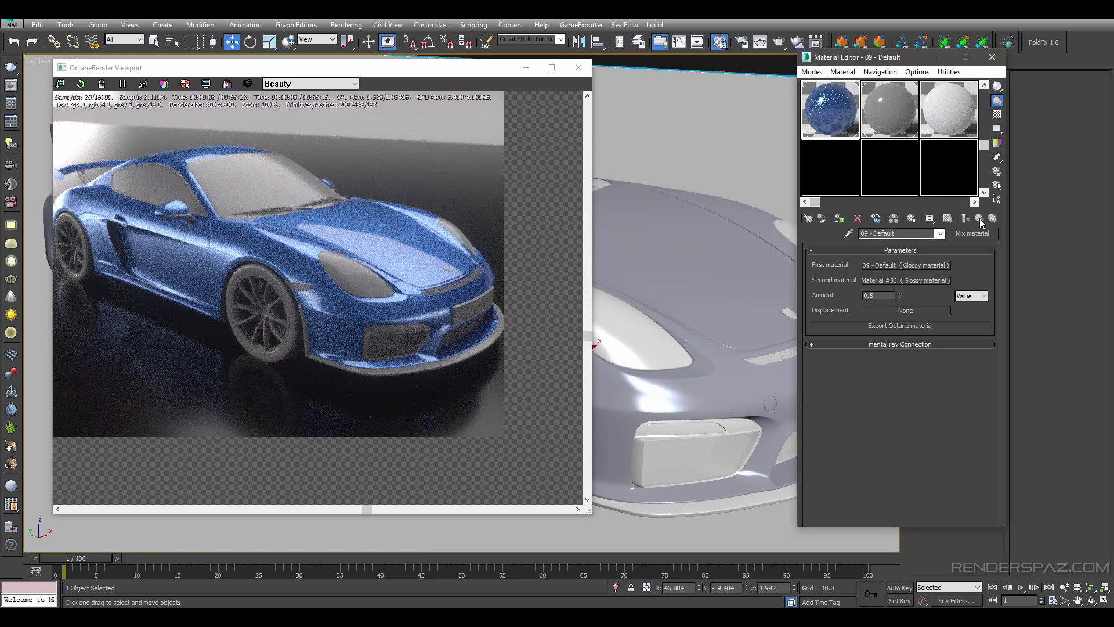
{"action": "left_click", "coordinate": [930, 266]}
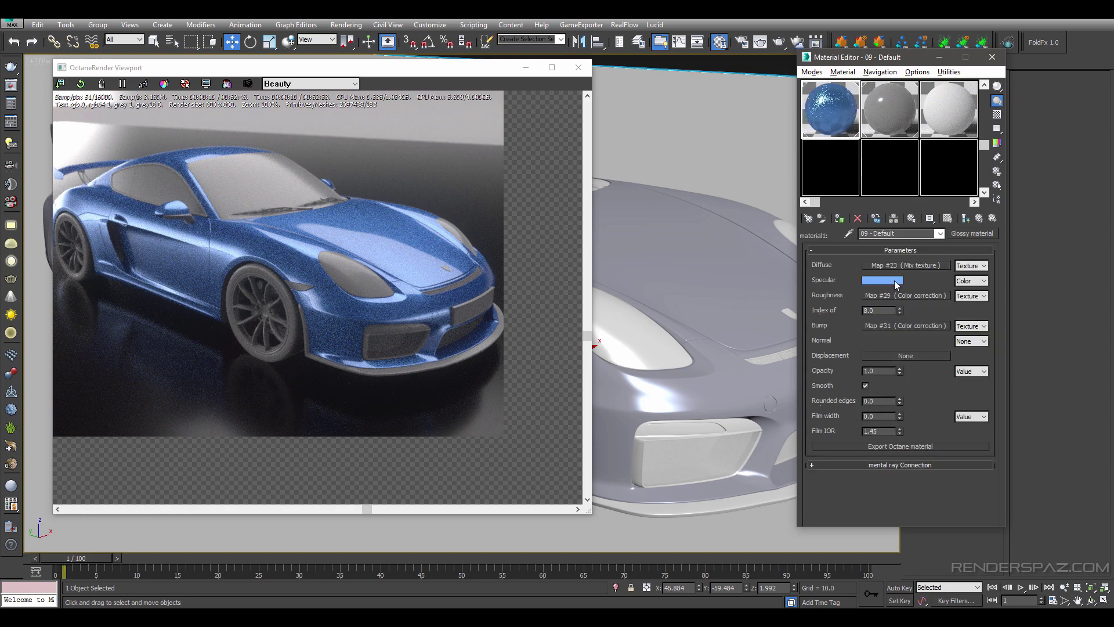
{"action": "left_click", "coordinate": [893, 280]}
{"action": "left_click", "coordinate": [295, 110]}
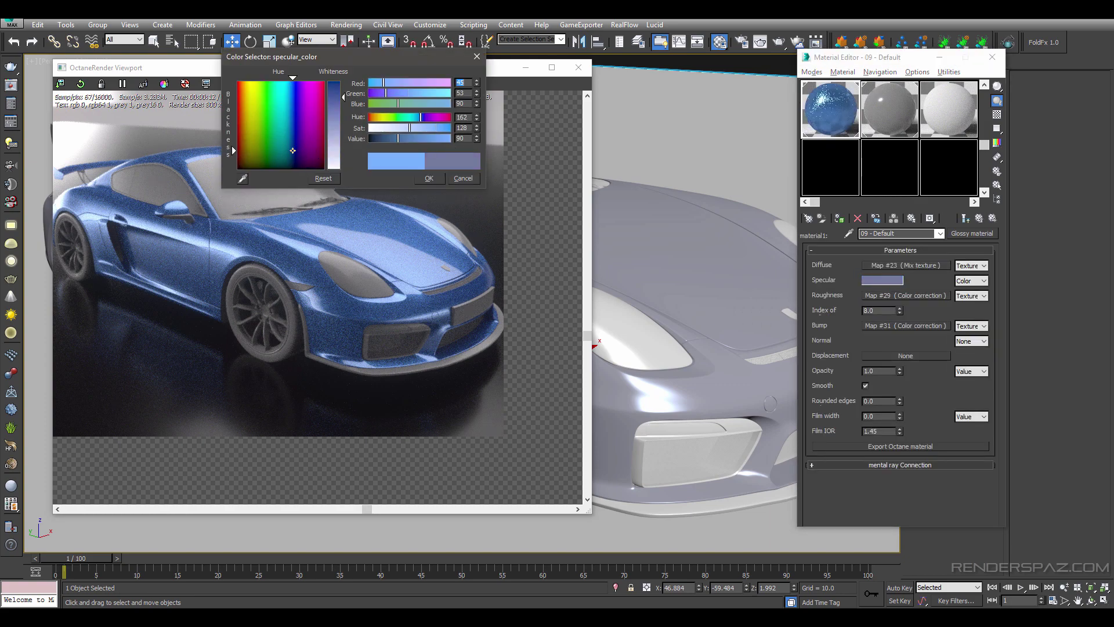
{"action": "mouse_move", "coordinate": [294, 110]}
{"action": "left_mouse_down"}
{"action": "mouse_move", "coordinate": [288, 92]}
{"action": "mouse_move", "coordinate": [343, 81]}
{"action": "left_mouse_up"}
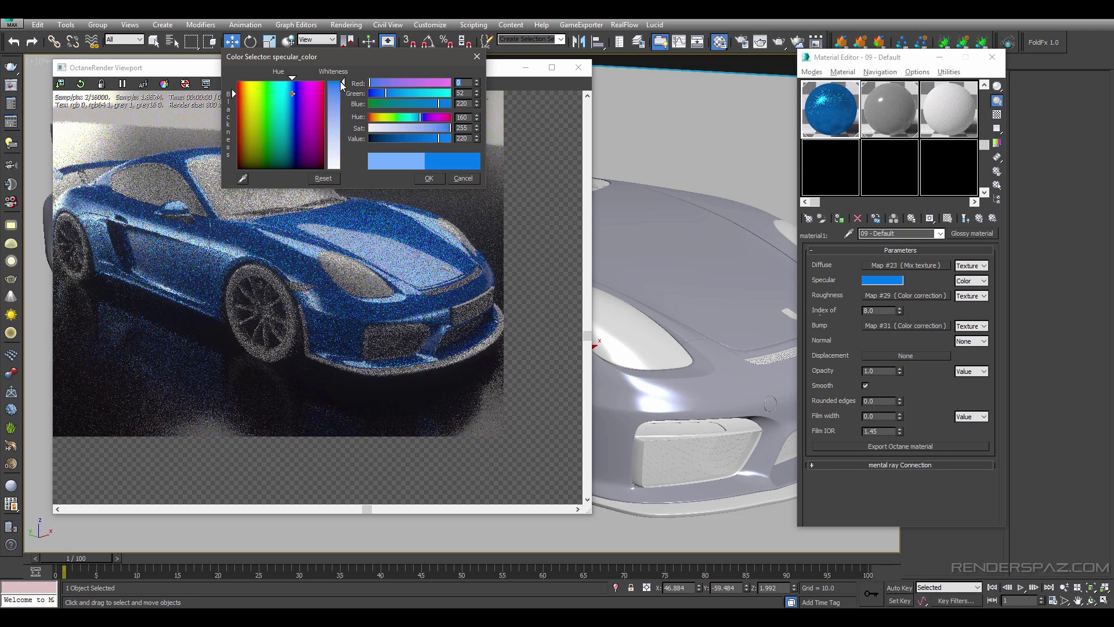
{"action": "left_click_drag", "start_coordinate": [343, 82], "coordinate": [343, 87]}
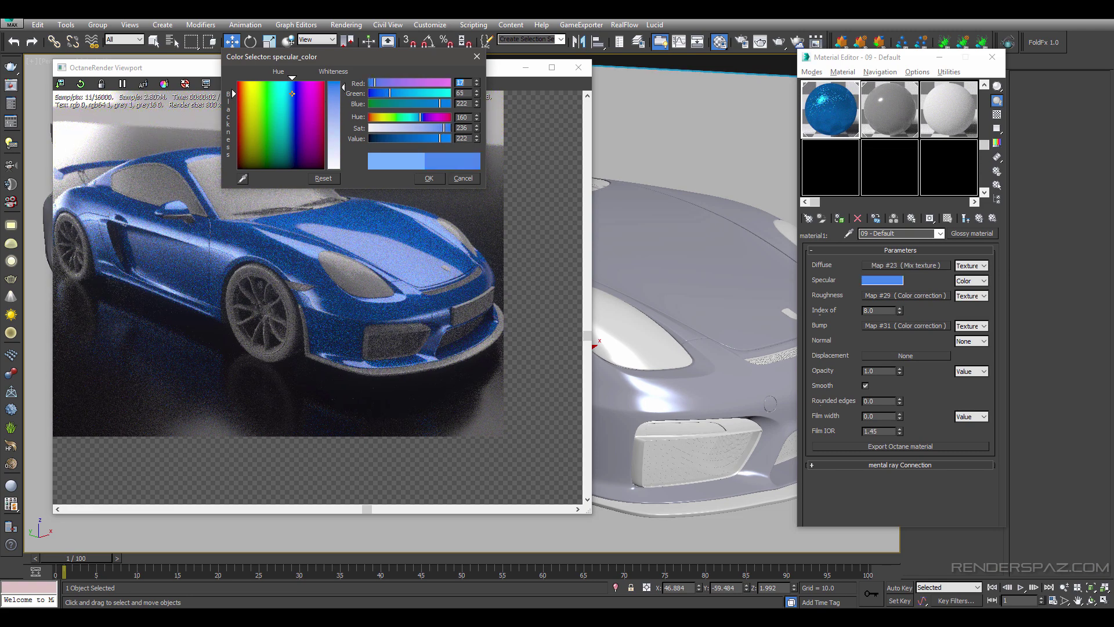
{"action": "left_click", "coordinate": [433, 177]}
- Examine the finished paint in the render from the front, close up at the wheel arch, and from the rear
{"action": "middle_click_drag", "start_coordinate": [638, 342], "coordinate": [606, 354], "text": "alt"}
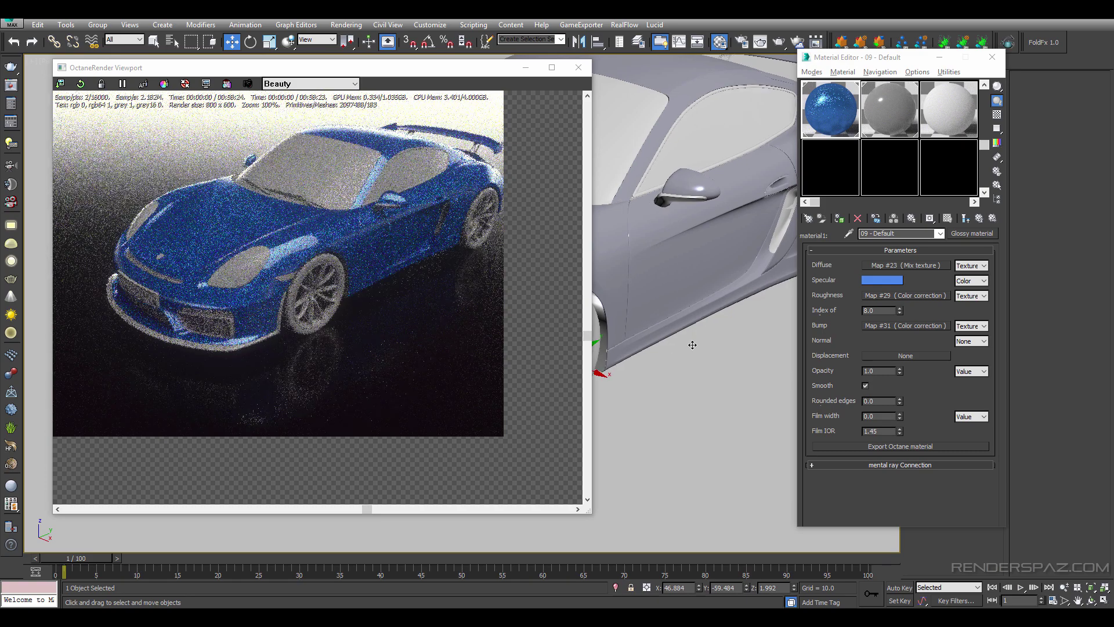
{"action": "scroll", "coordinate": [650, 281], "scroll_direction": "up", "scroll_amount": 5}
{"action": "scroll", "coordinate": [650, 280], "scroll_direction": "up", "scroll_amount": 3}
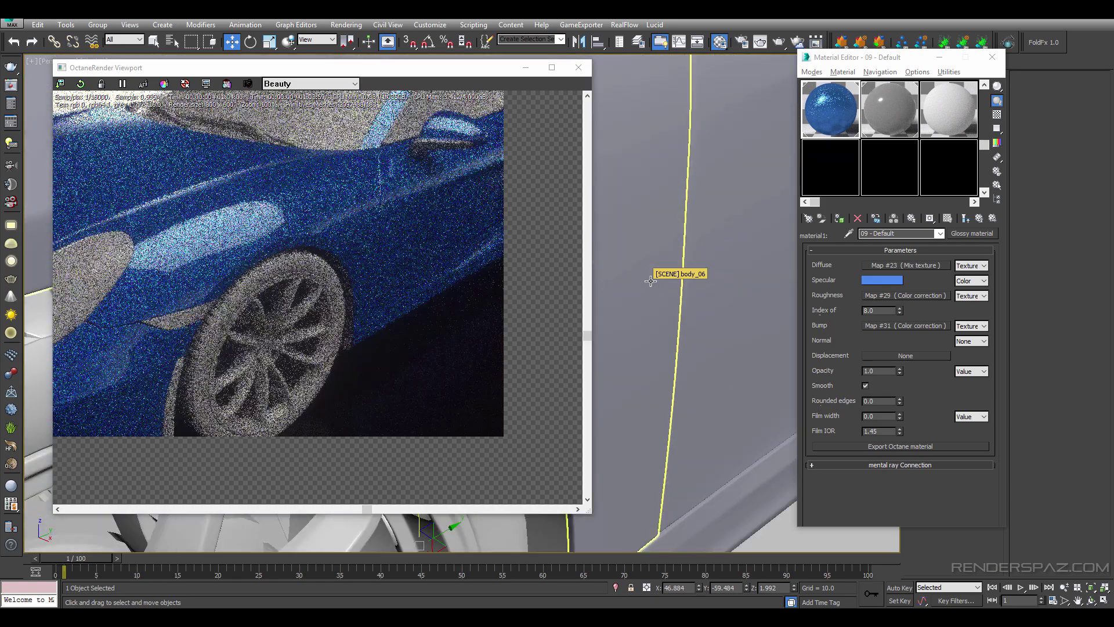
{"action": "middle_click_drag", "start_coordinate": [650, 281], "coordinate": [797, 296]}
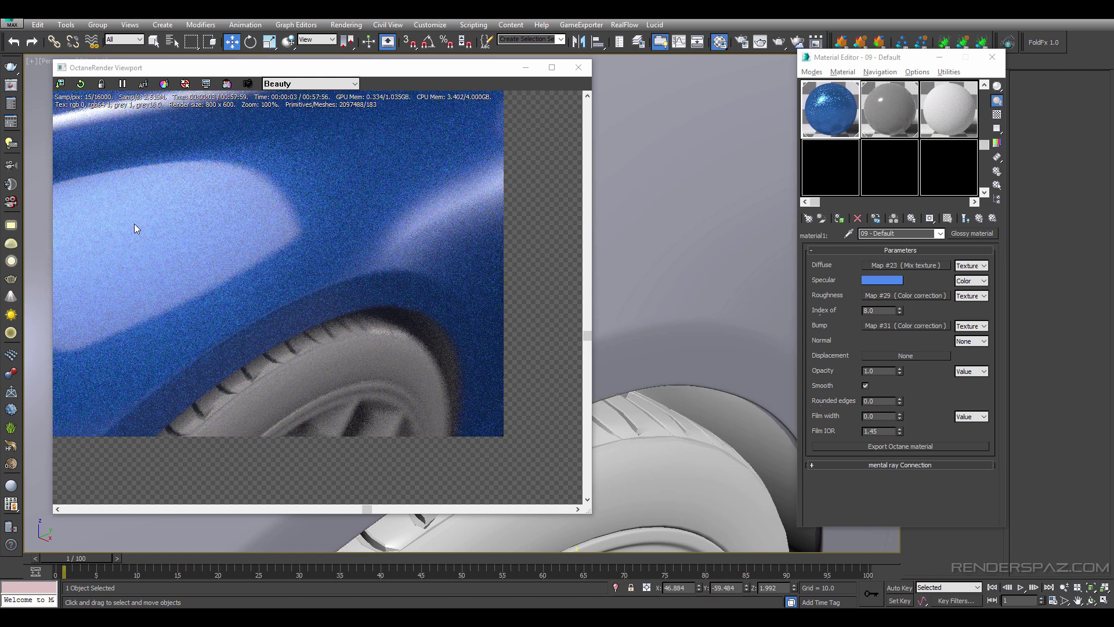
{"action": "scroll", "coordinate": [682, 230], "scroll_direction": "down", "scroll_amount": 10}
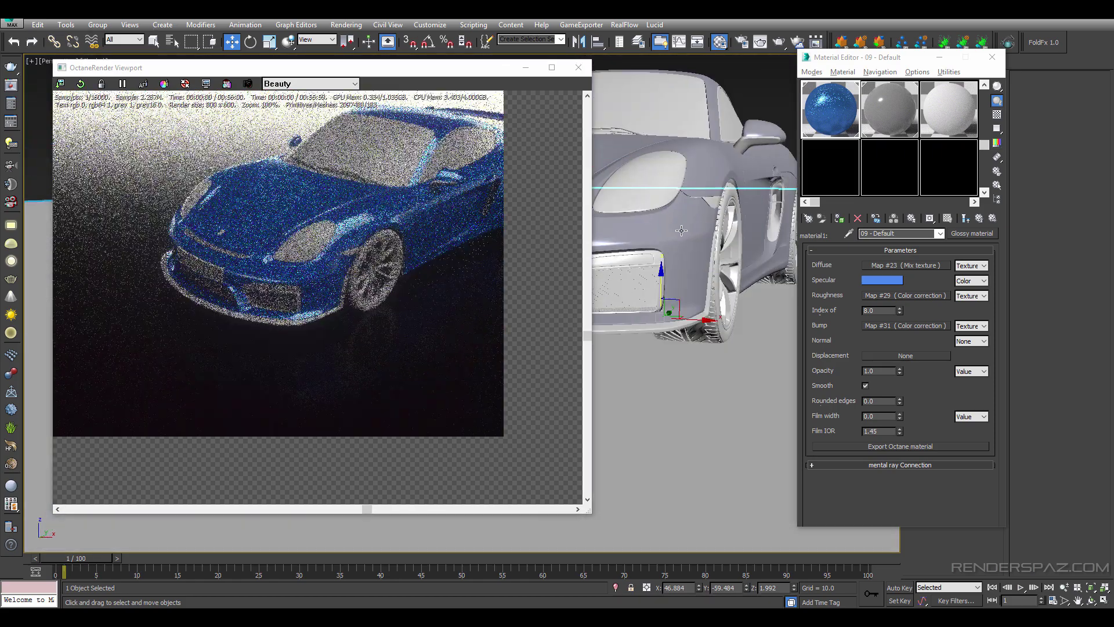
{"action": "middle_click_drag", "start_coordinate": [682, 230], "coordinate": [744, 244], "text": "alt"}
{"action": "scroll", "coordinate": [757, 235], "scroll_direction": "down", "scroll_amount": 6}
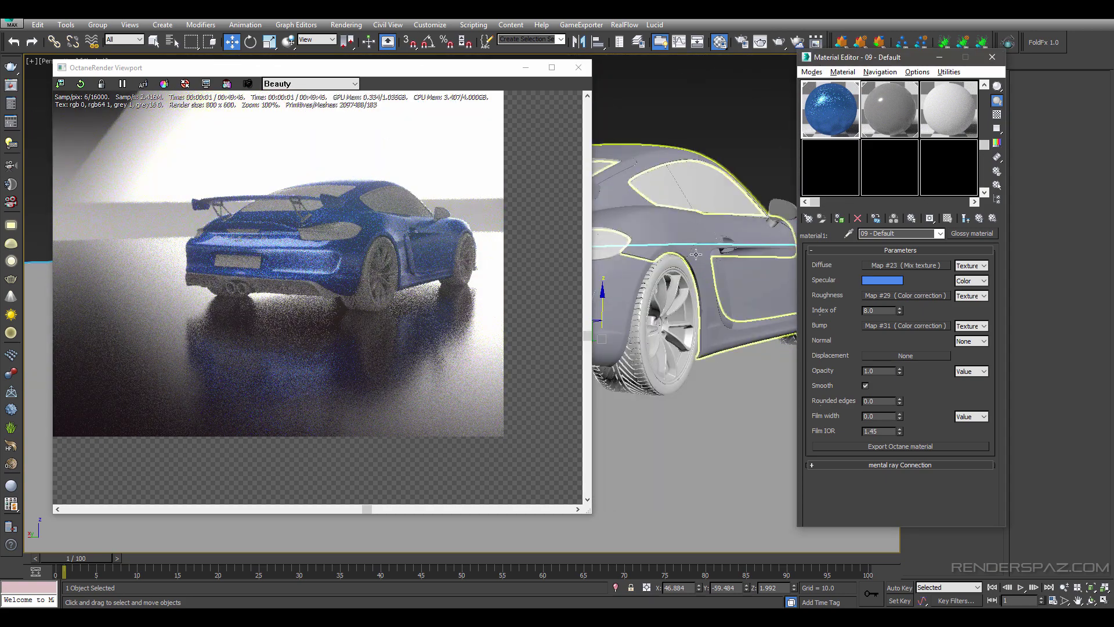
{"action": "middle_click_drag", "start_coordinate": [696, 267], "coordinate": [699, 319], "text": "alt"}
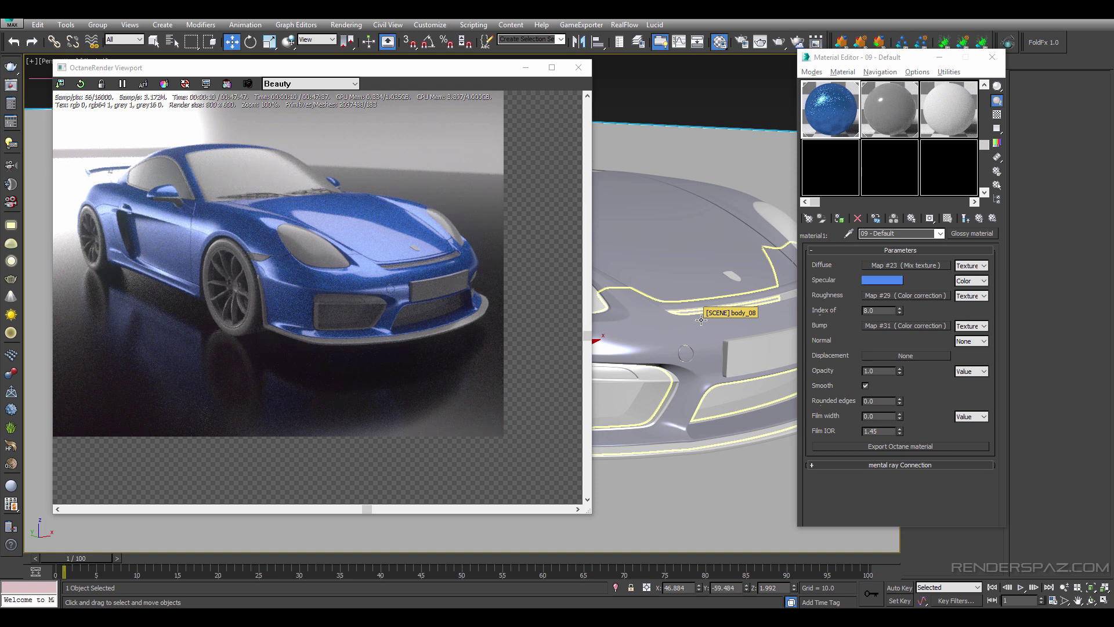
{"action": "middle_click_drag", "start_coordinate": [701, 319], "coordinate": [681, 302], "text": "alt"}
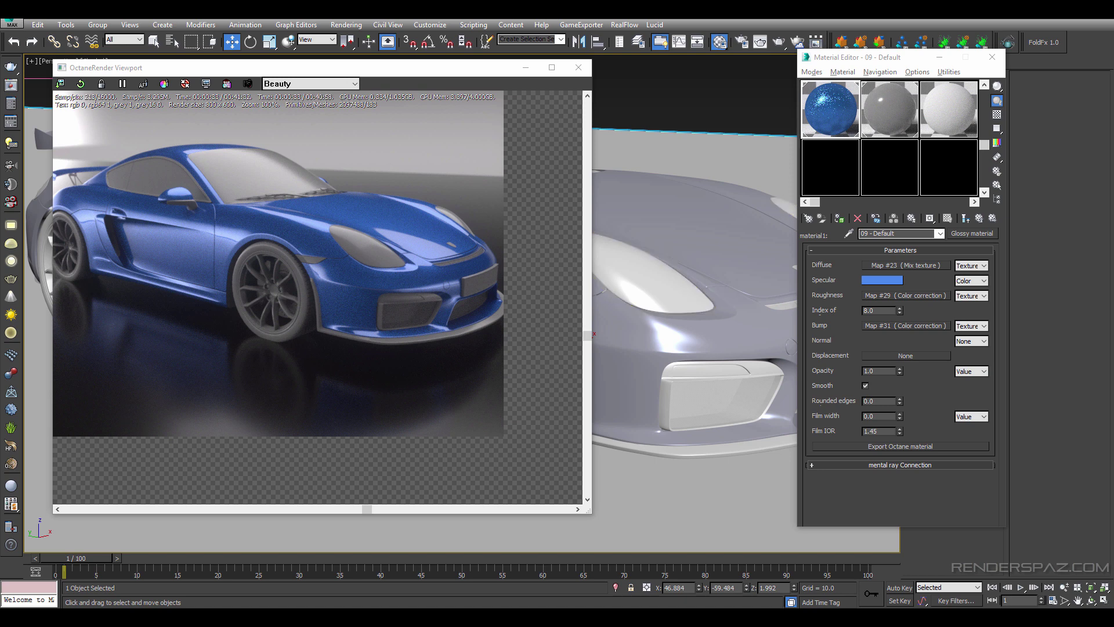
{"action": "left_click_drag", "start_coordinate": [458, 273], "coordinate": [498, 284]}
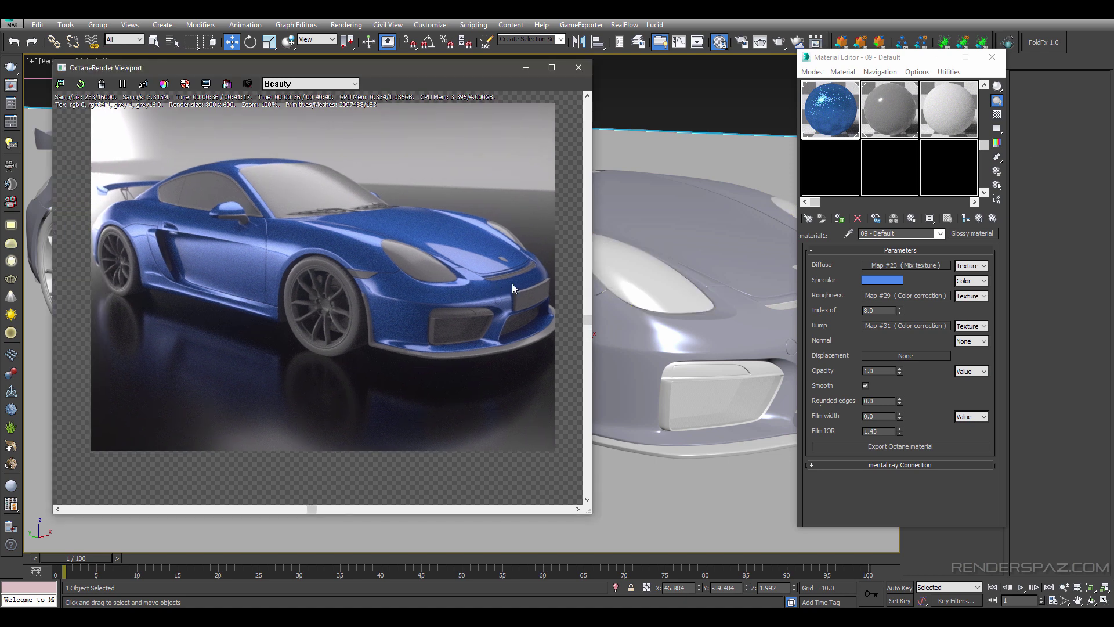